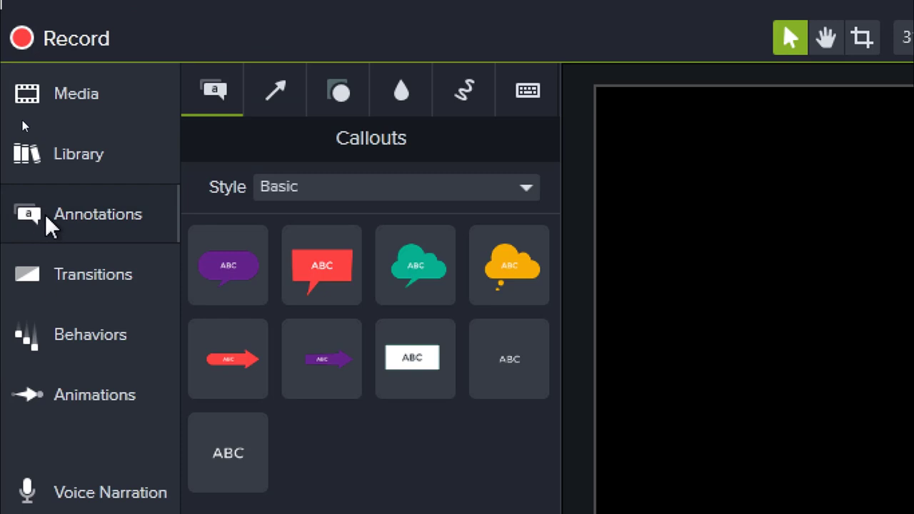
Open the callout annotations and set their style filter to All
click(23, 121)
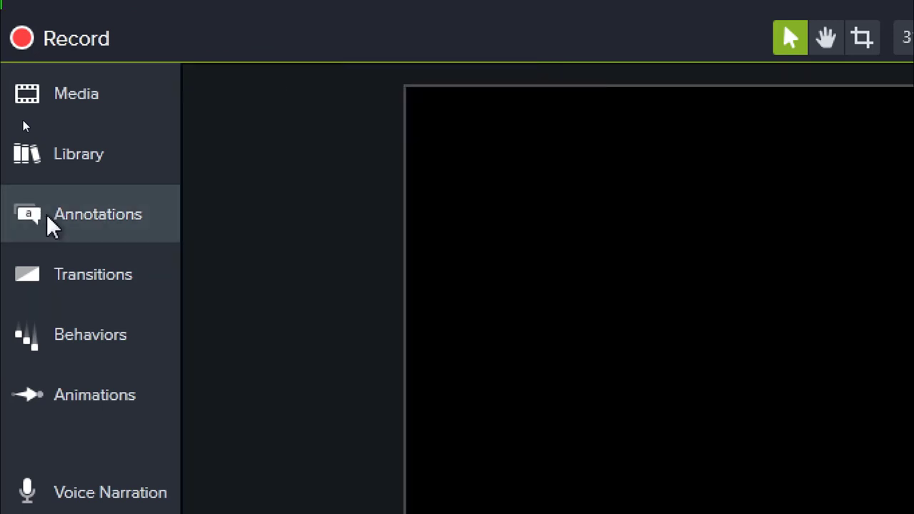
click(49, 222)
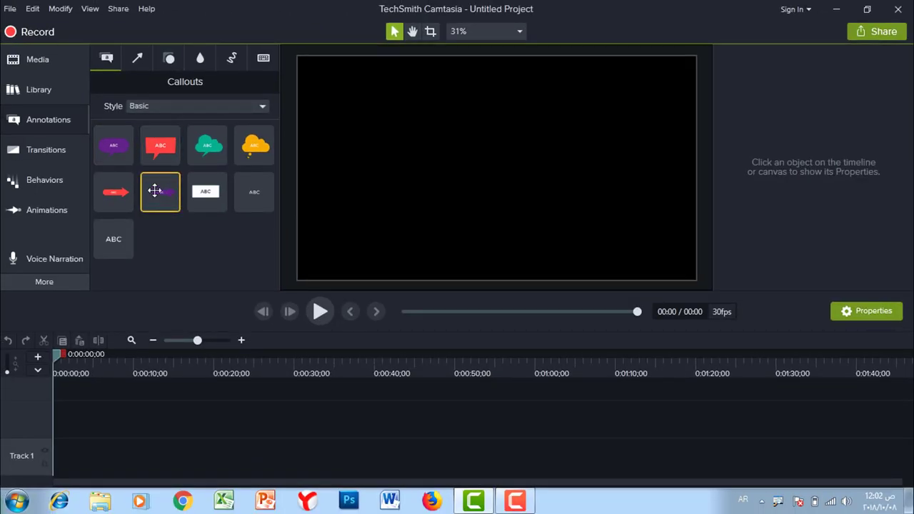
click(184, 108)
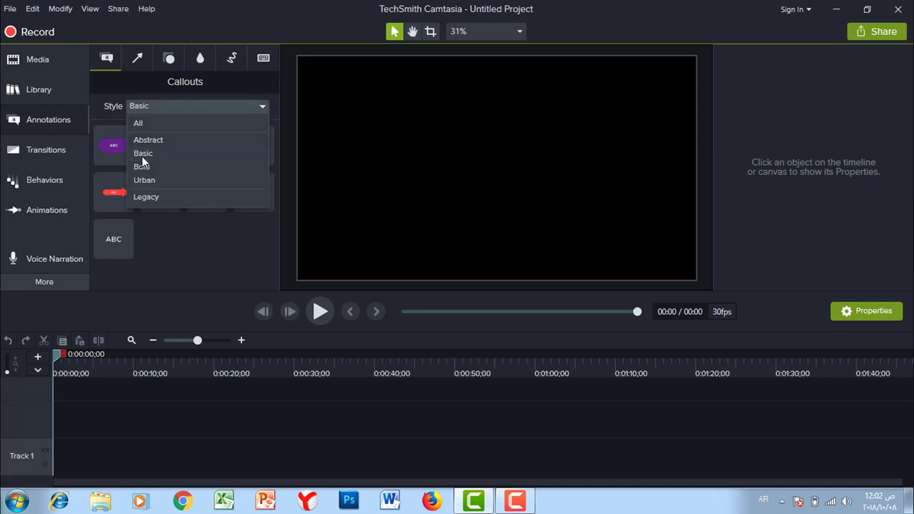
click(140, 123)
mouse_move(275, 174)
mouse_down()
mouse_move(275, 132)
mouse_move(277, 239)
mouse_move(277, 169)
mouse_up()
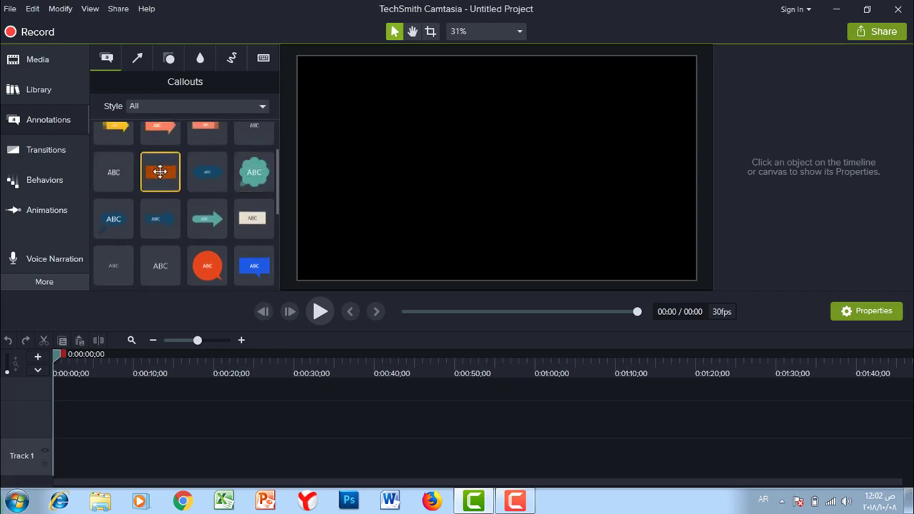
Add the orange rectangular callout to Track 1 for about 29 seconds, shift it up-left of the canvas centre, and clear its ABC text
drag(157, 164, 290, 454)
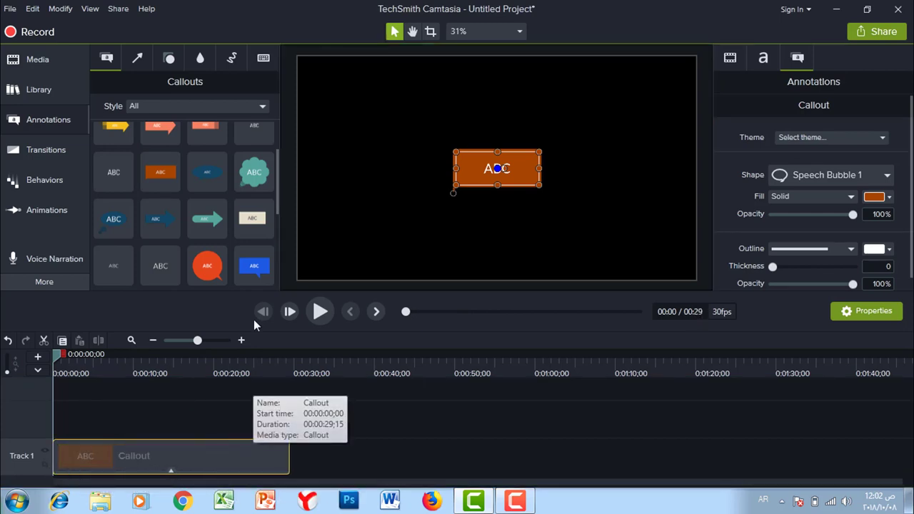
drag(474, 169, 418, 156)
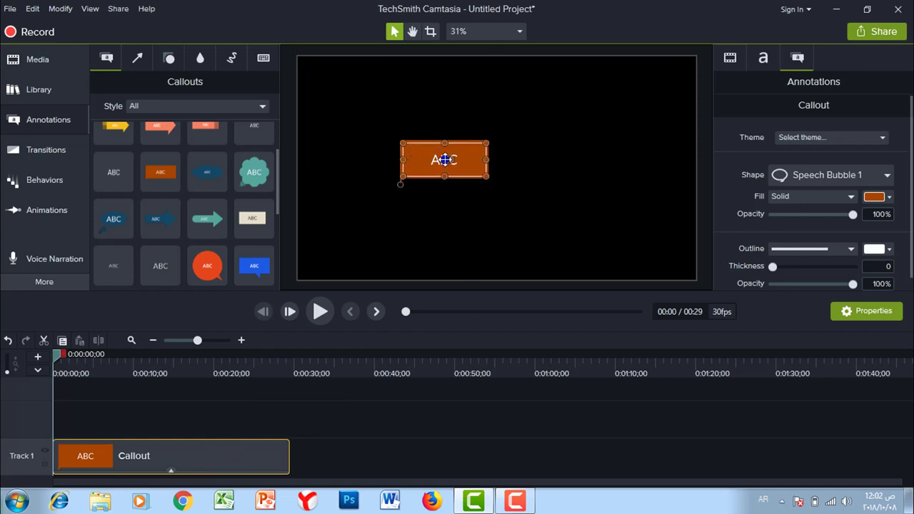
double_click(445, 159)
key(BackSpace)
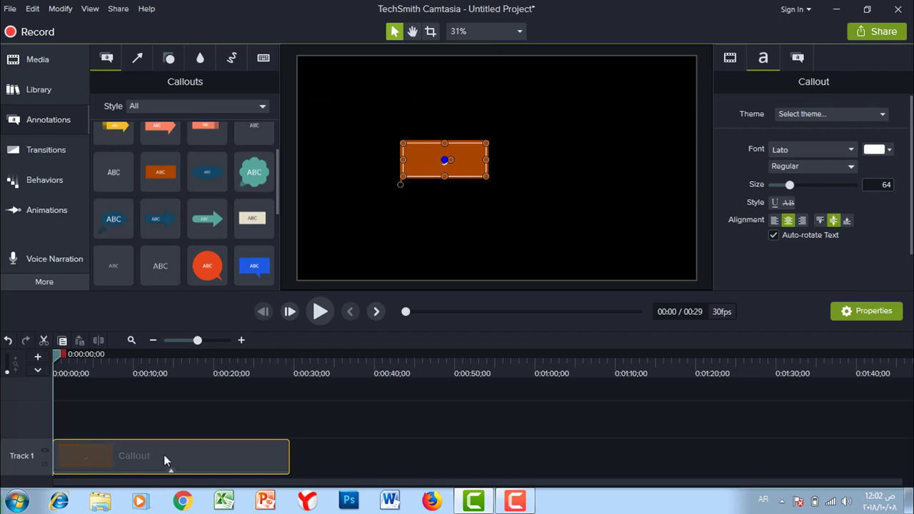
Give the callout a solid green fill with 98% opacity
click(798, 59)
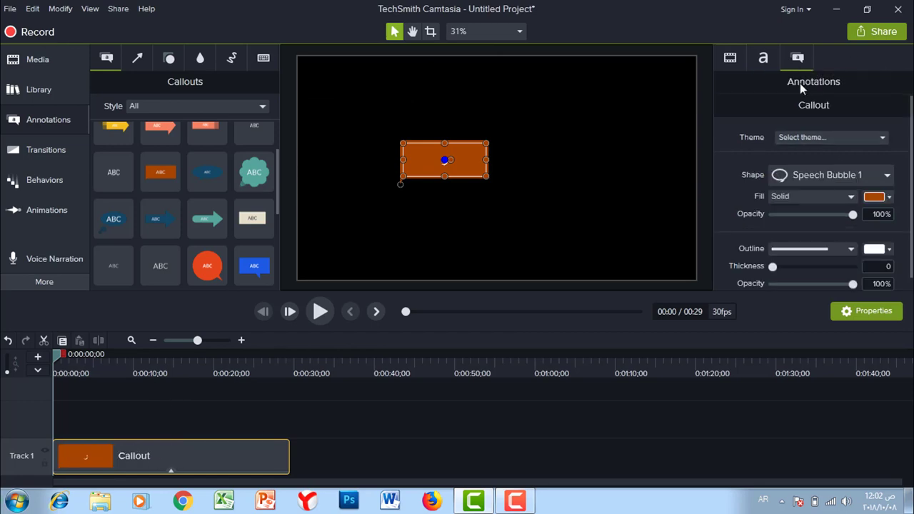
click(852, 197)
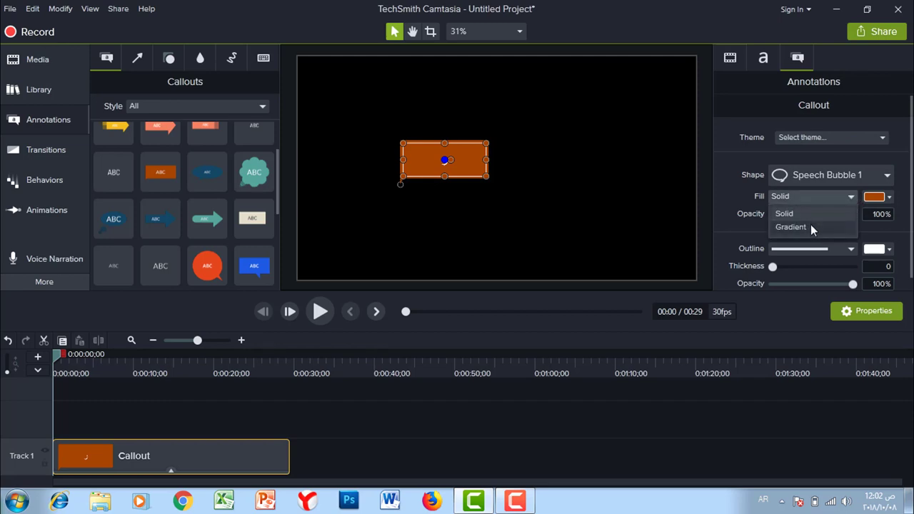
click(811, 197)
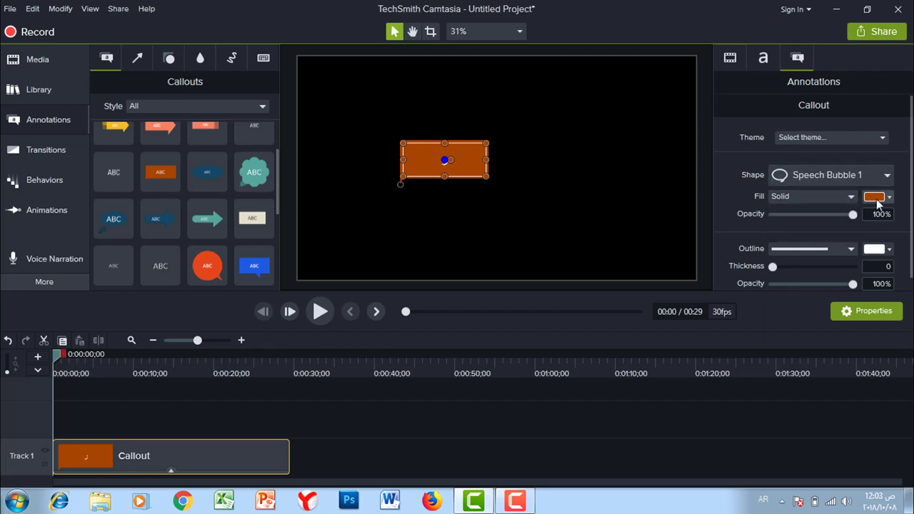
click(876, 198)
click(841, 228)
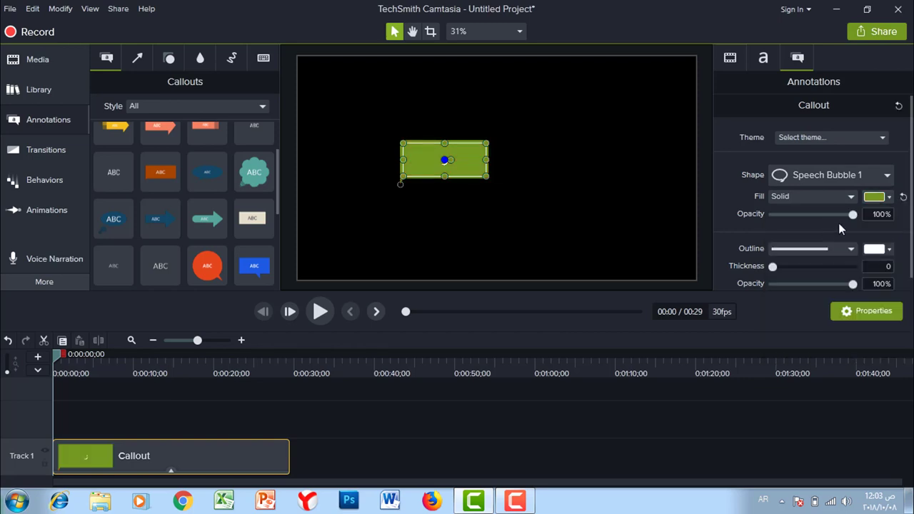
mouse_move(846, 216)
mouse_down()
mouse_move(790, 218)
mouse_move(851, 215)
mouse_up()
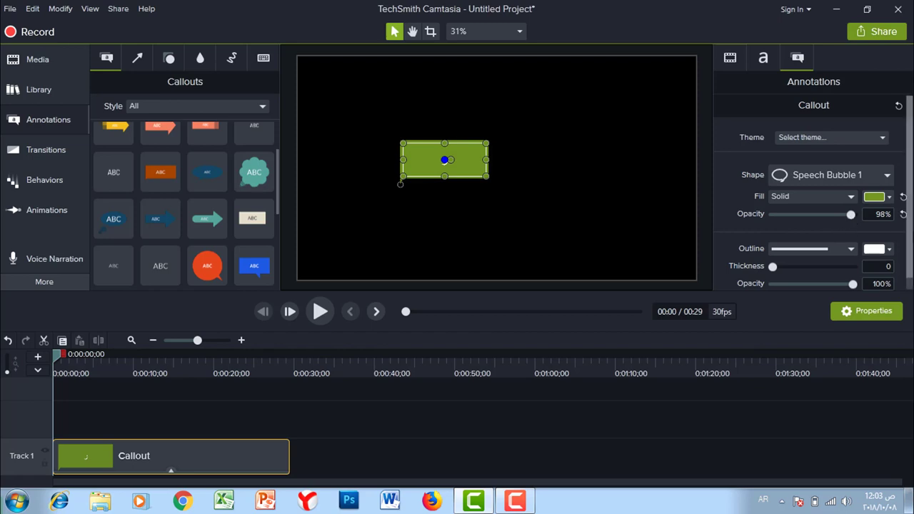
Give the callout a light grey outline with thickness 23 and 68% opacity
scroll(912, 214, down, 1)
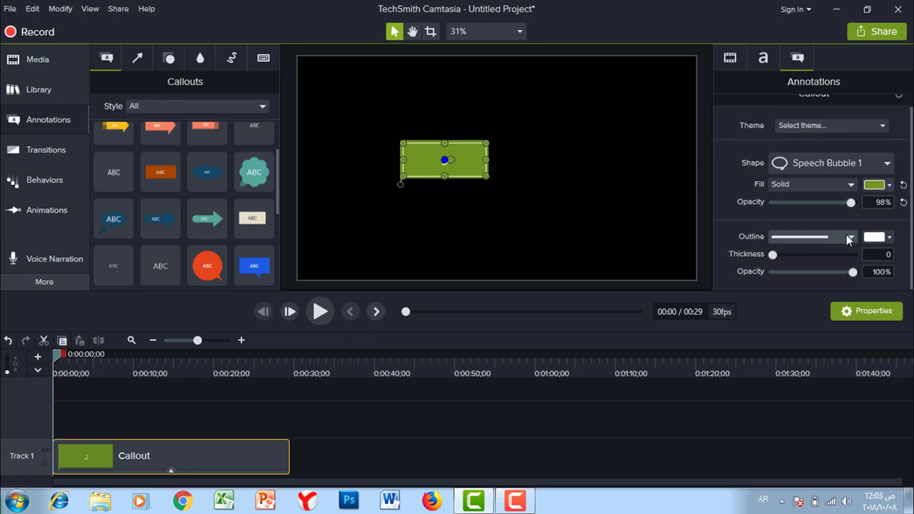
click(885, 240)
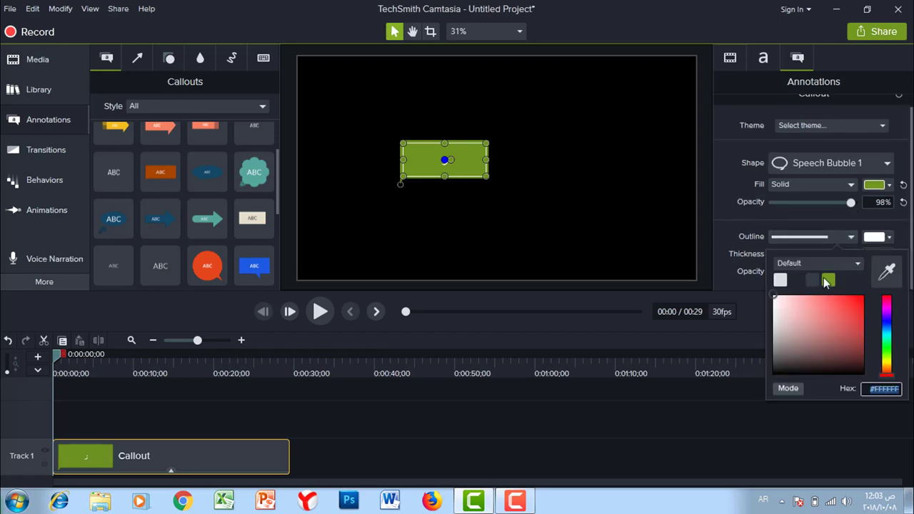
click(815, 278)
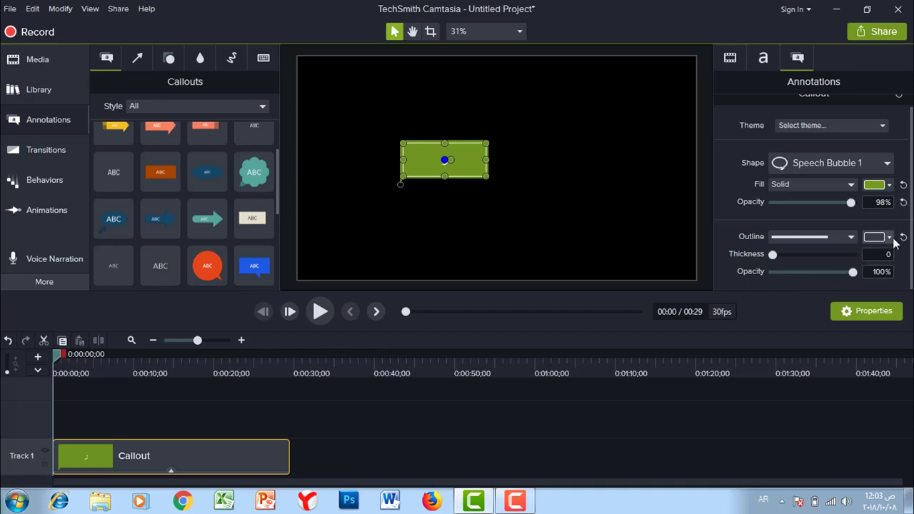
click(876, 236)
click(783, 281)
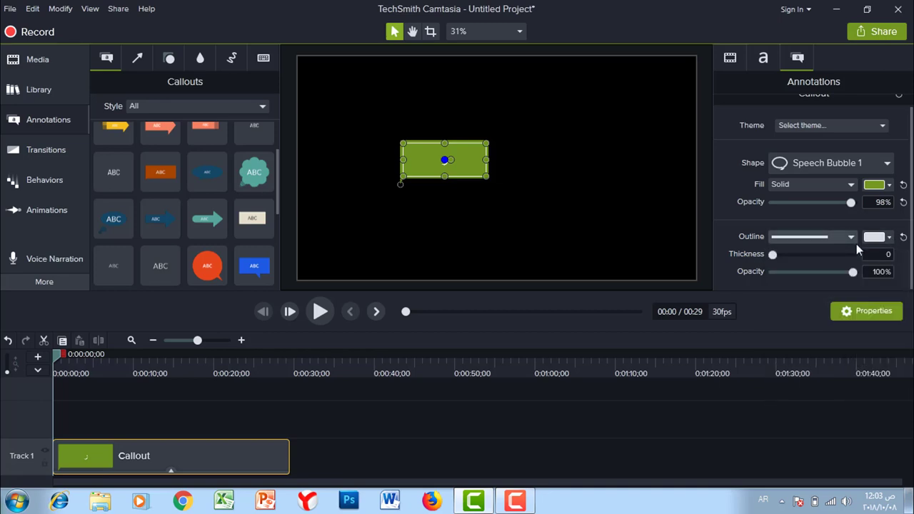
drag(774, 255, 793, 256)
drag(852, 273, 827, 273)
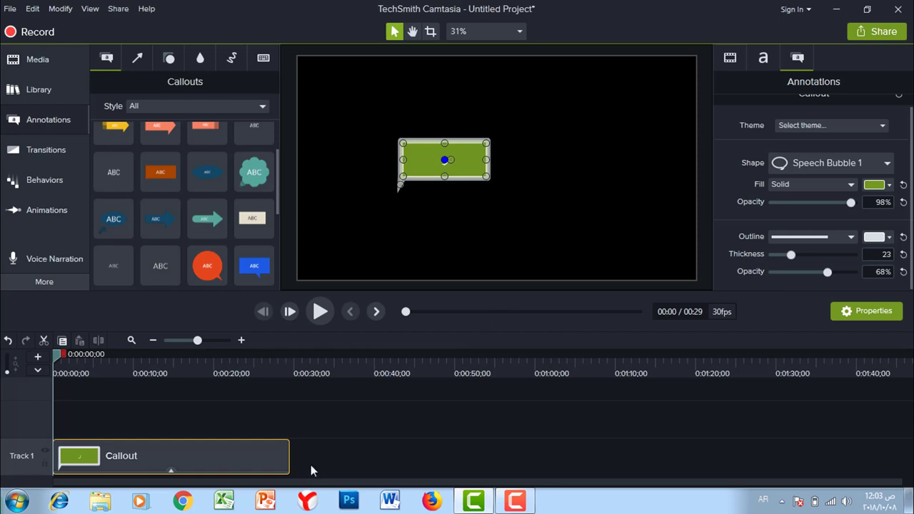
Remove the green callout from Track 1
click(346, 444)
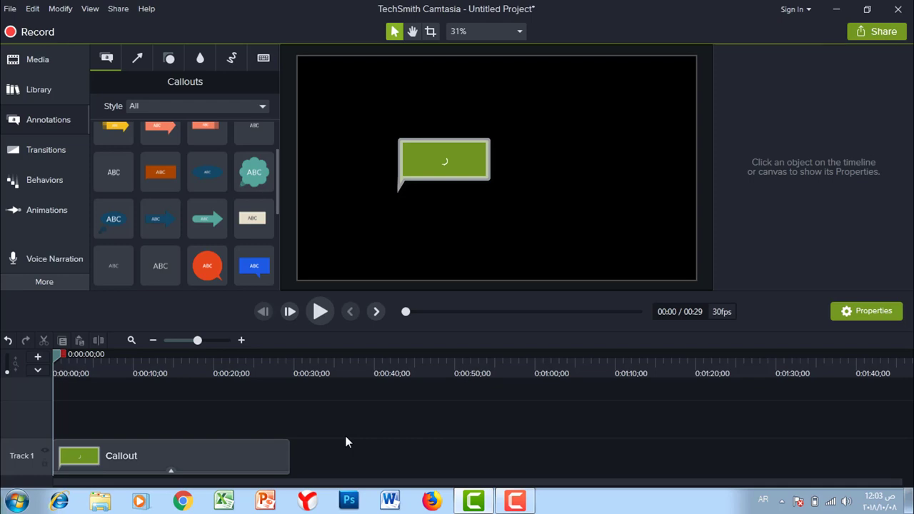
key(ctrl+z)
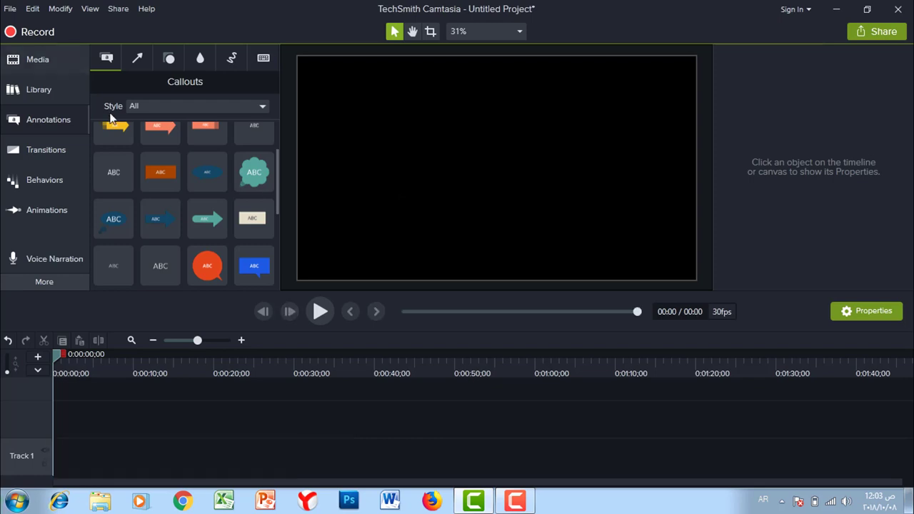
Add the white dotted arrow to the canvas and stretch it horizontally across the middle part of the frame
click(135, 60)
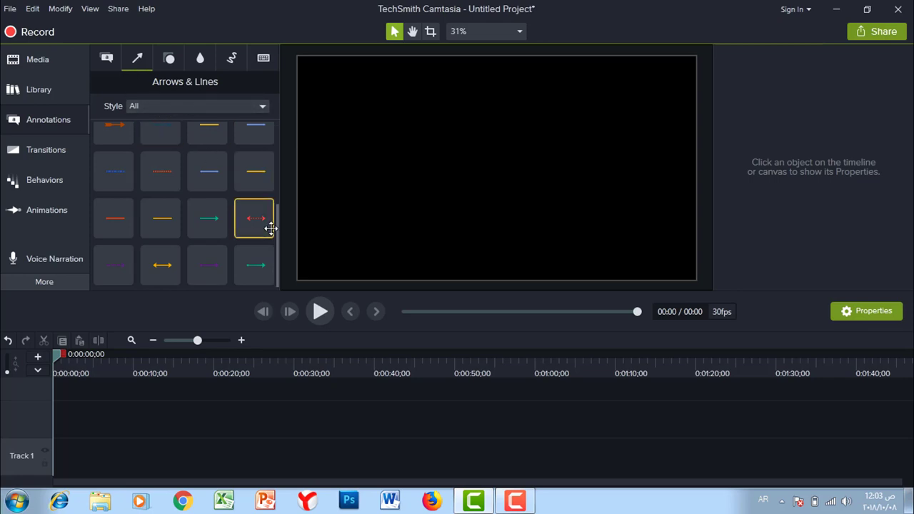
drag(277, 207, 270, 183)
drag(160, 168, 589, 161)
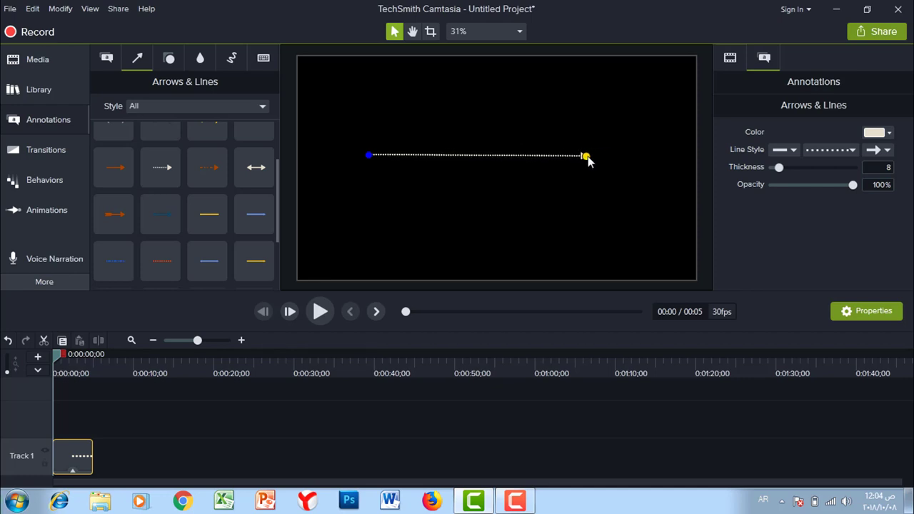
click(573, 182)
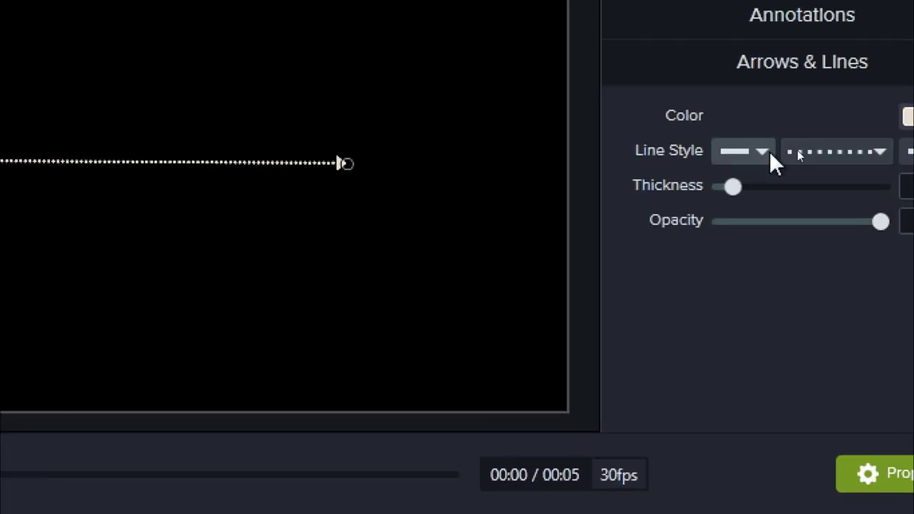
Try a notched tail on the arrow's start, and restore the plain start style
click(767, 152)
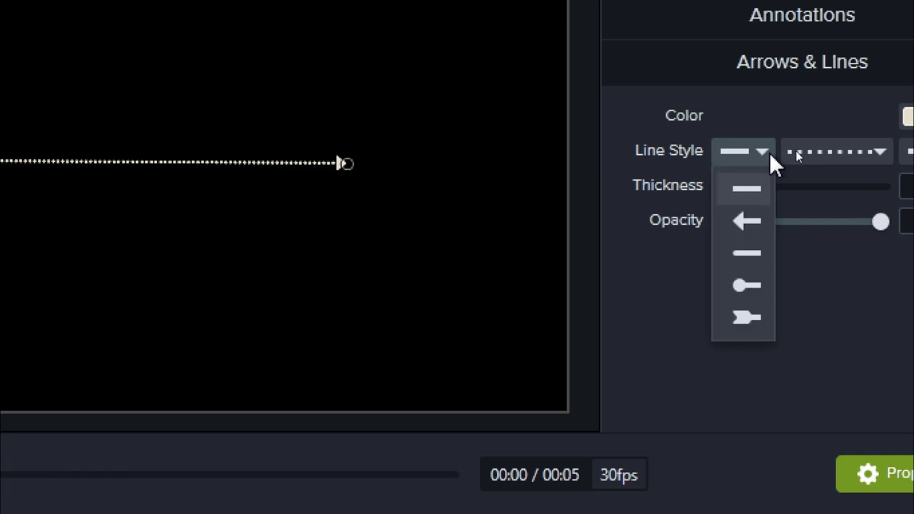
click(745, 323)
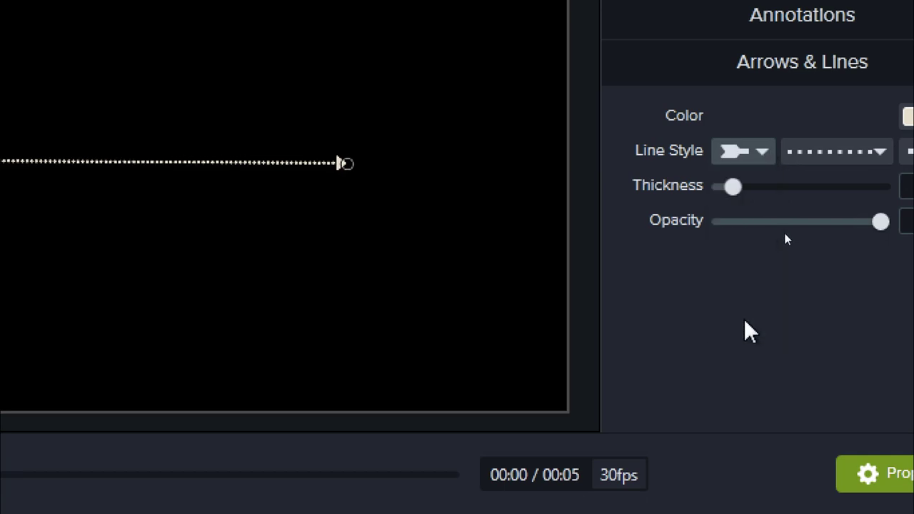
click(766, 154)
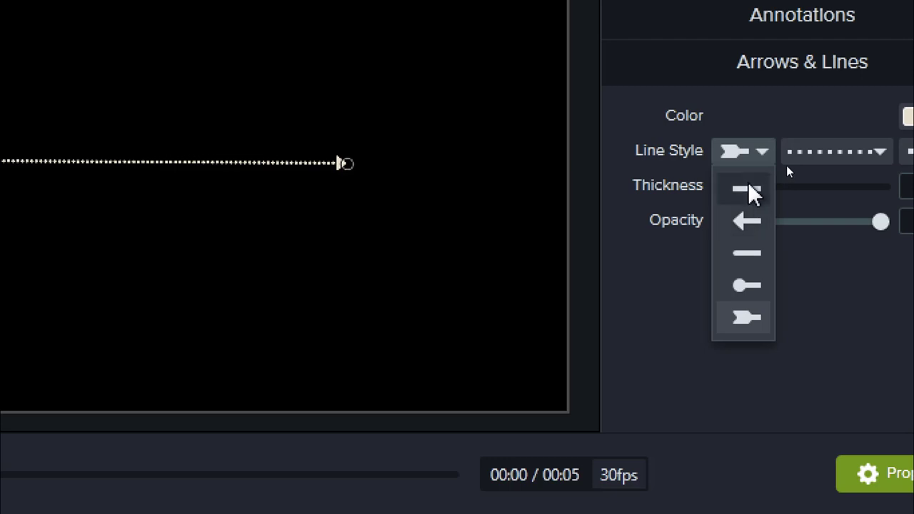
click(750, 188)
Make the arrow's line solid, and try a plain end style before restoring the arrowhead
click(840, 152)
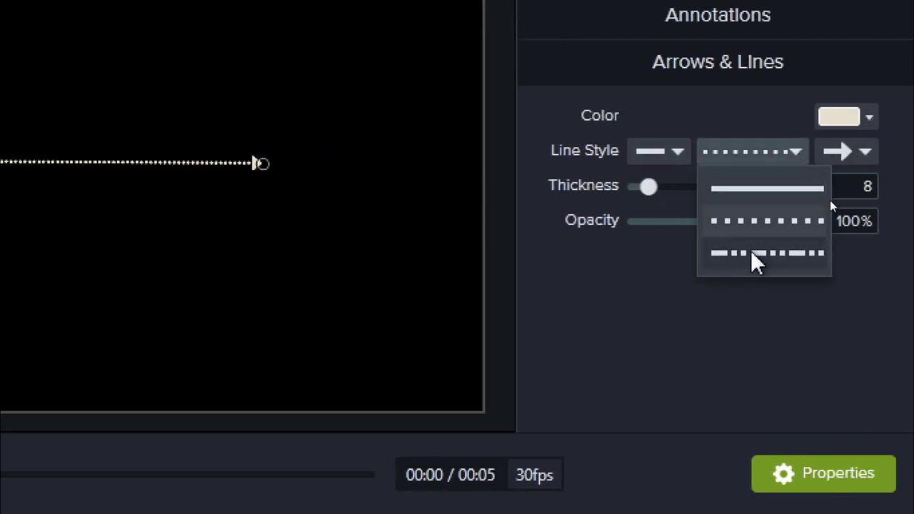
click(760, 190)
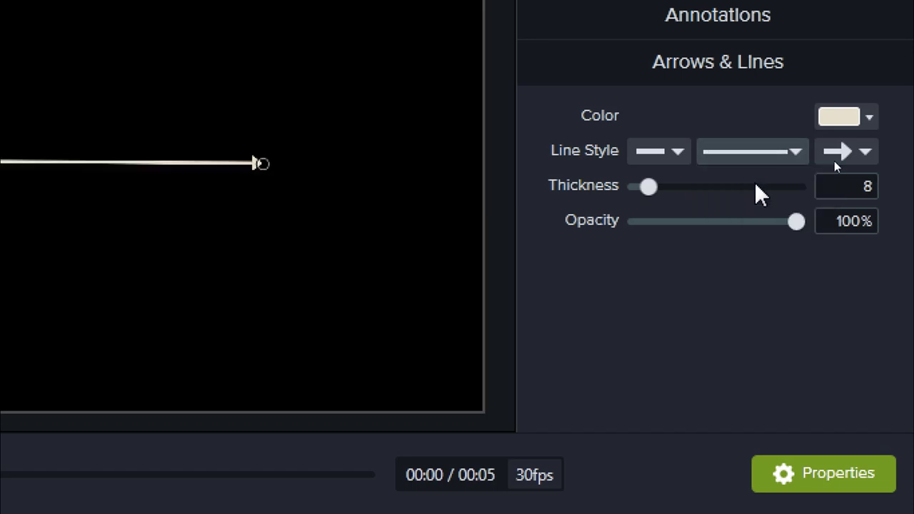
click(861, 148)
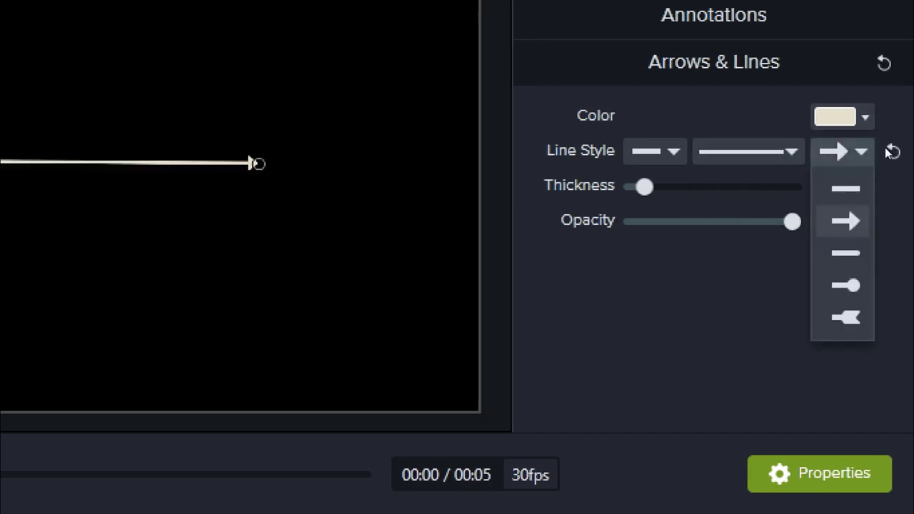
click(849, 189)
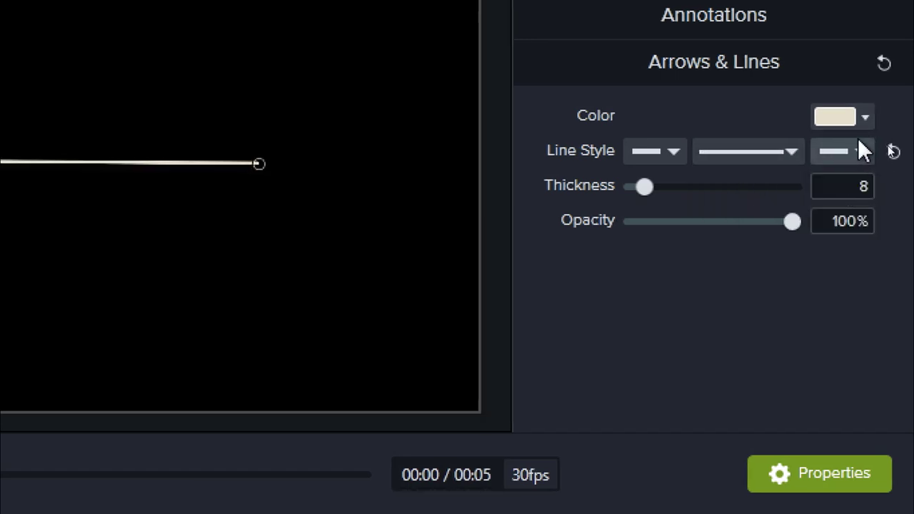
click(862, 152)
click(850, 231)
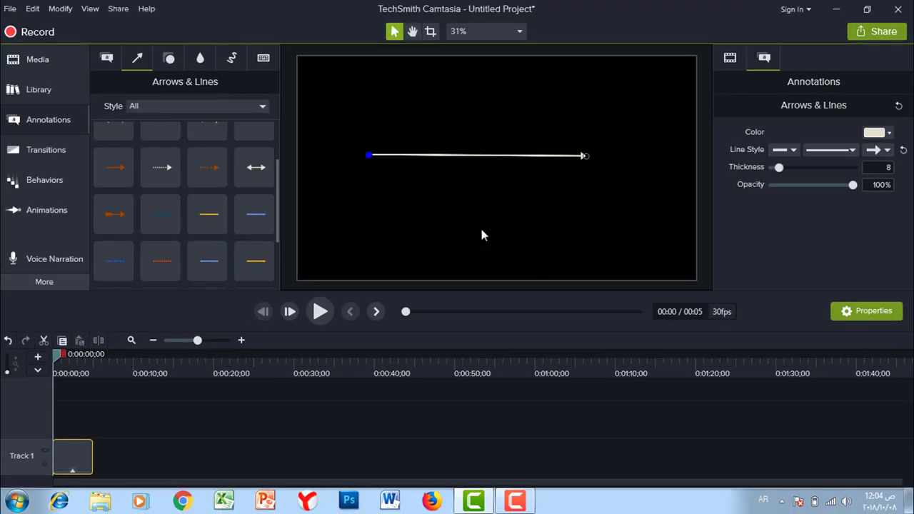
Move the playhead to 0:00:04;20 and delete the arrow from Track 1
click(5, 220)
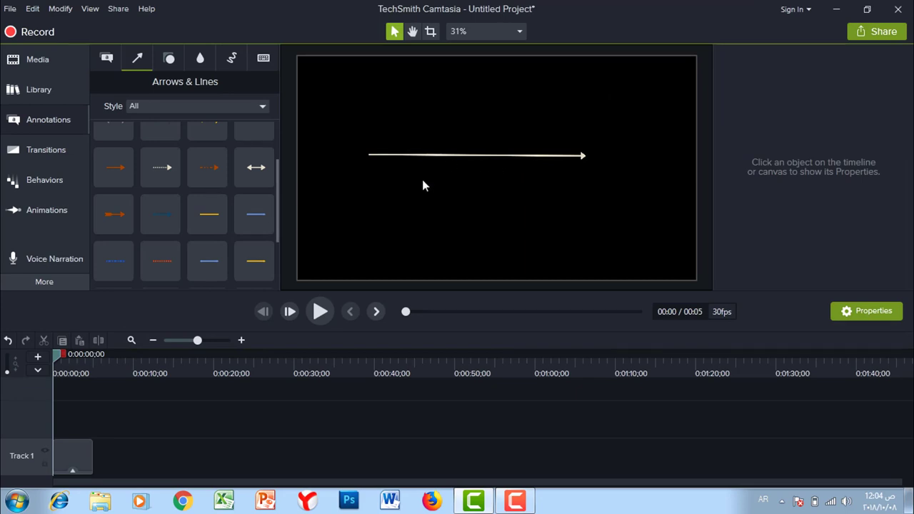
click(72, 457)
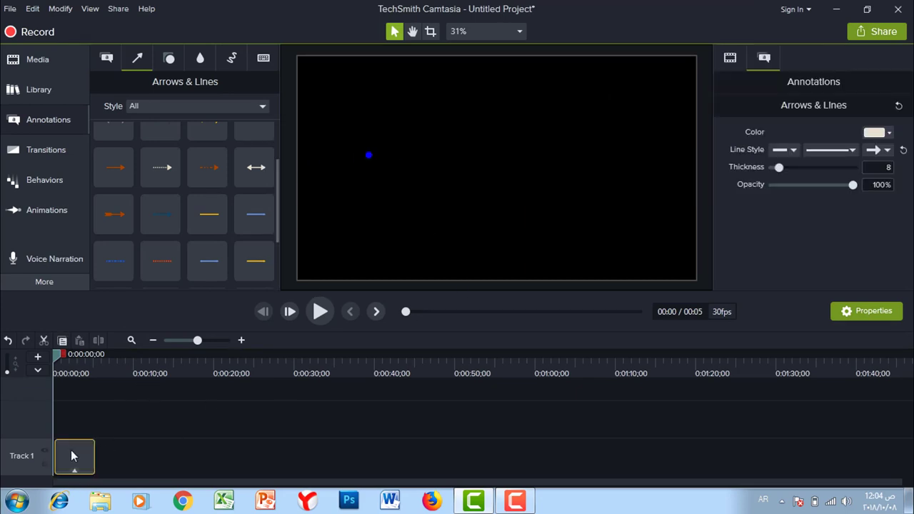
drag(61, 353, 90, 353)
key(Delete)
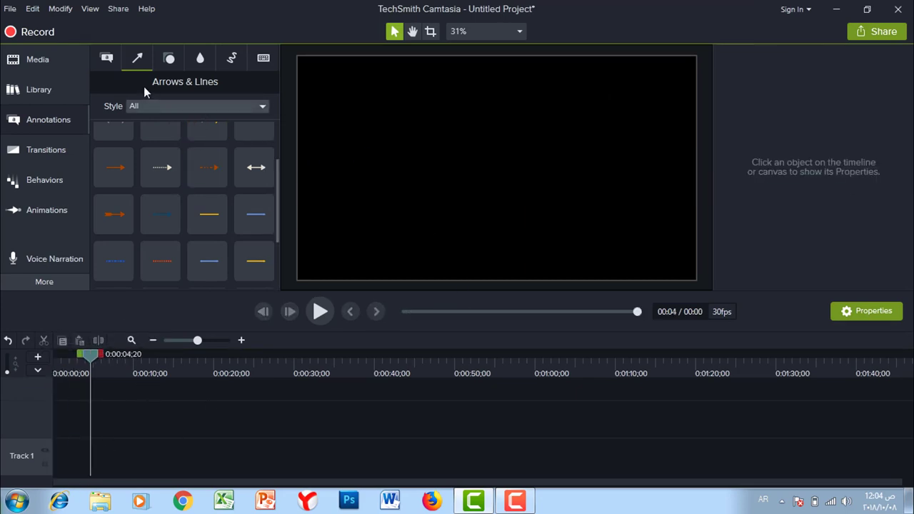
Add the dark blue star shape to Track 2, just after the playhead
click(170, 60)
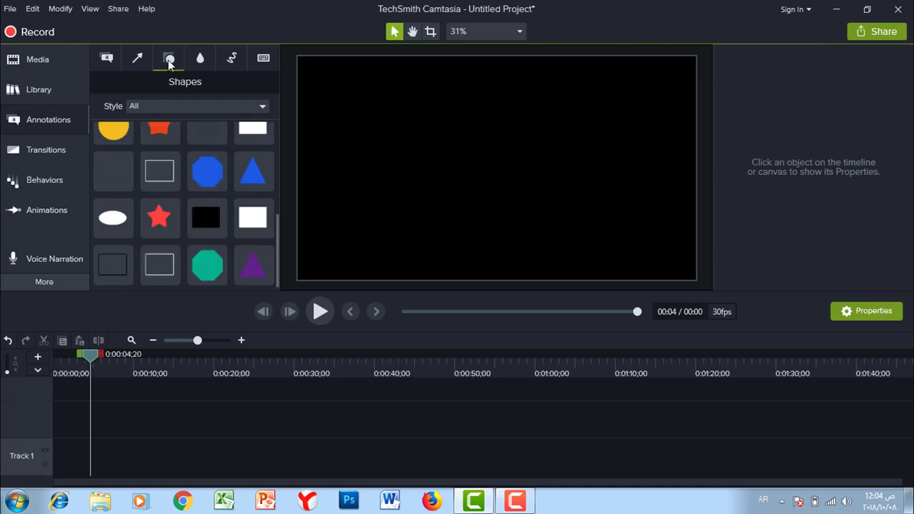
drag(275, 236, 273, 153)
drag(159, 182, 88, 392)
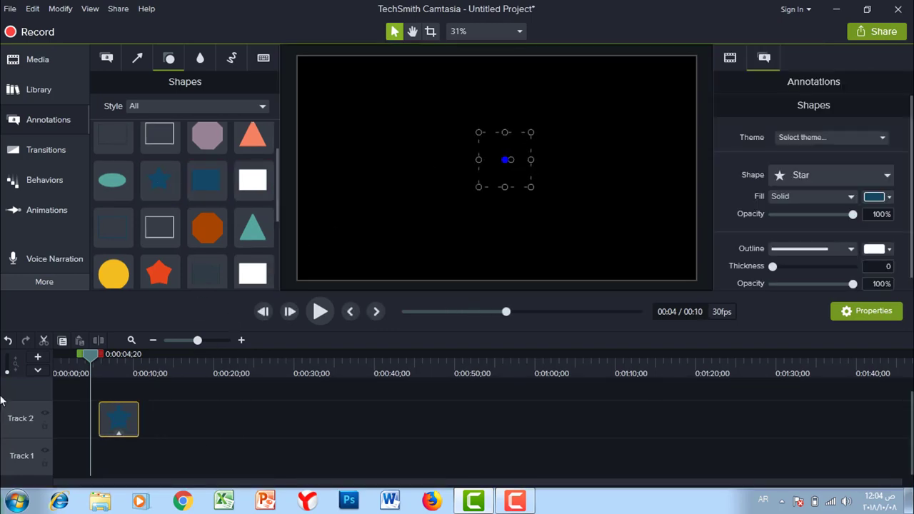
Move the playhead to 0:00:09;15 over the star clip, then enlarge the star and shift it toward the canvas centre
click(611, 311)
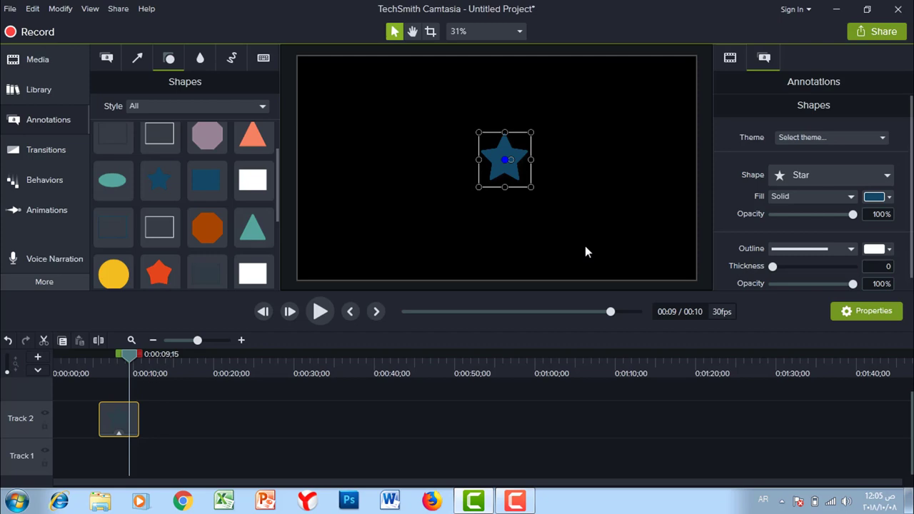
drag(531, 133, 598, 82)
drag(554, 123, 478, 162)
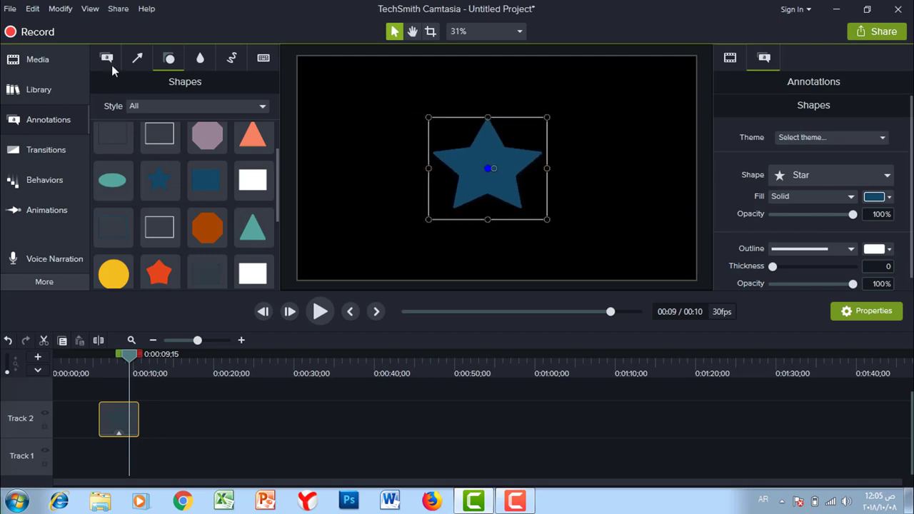
Delete the star shape from Track 2 and show the Blur & Highlight annotations
click(107, 61)
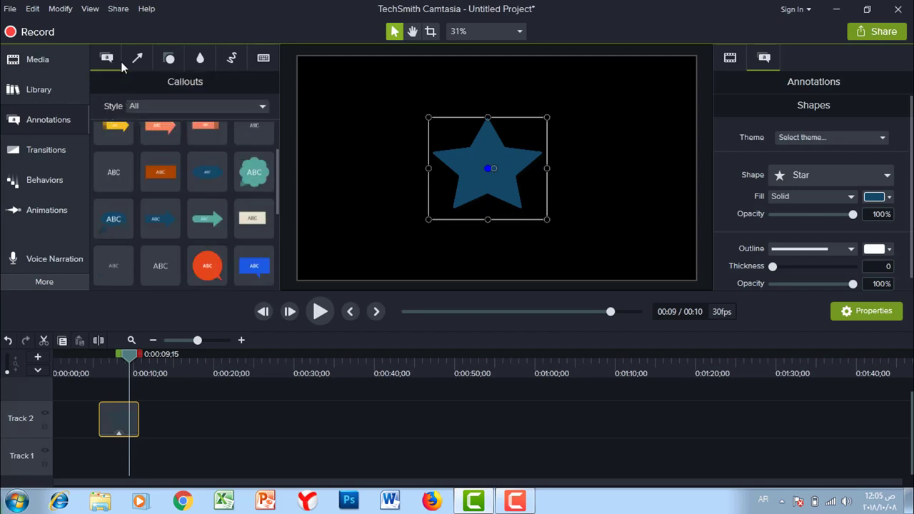
key(Delete)
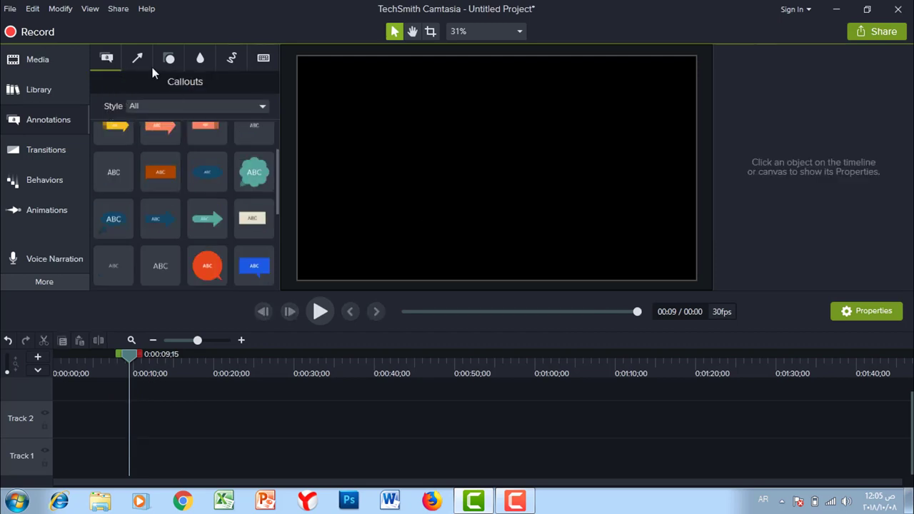
click(201, 59)
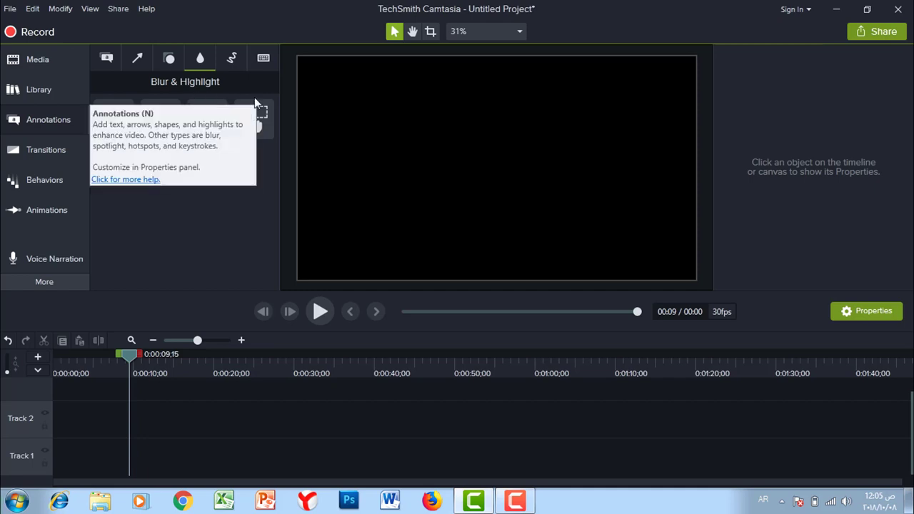
Import the picture nature-background-hd-wallpaper-29.jpg from the bg folder into the Media Bin
click(36, 59)
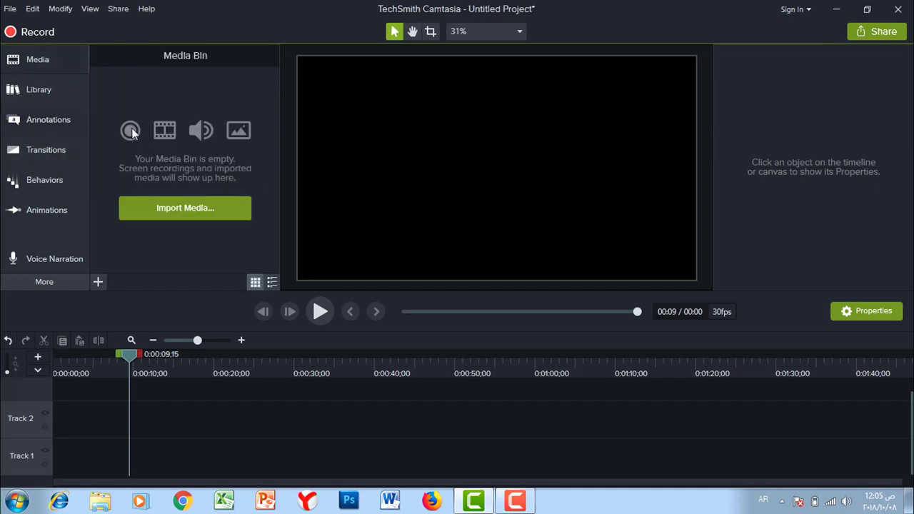
click(160, 208)
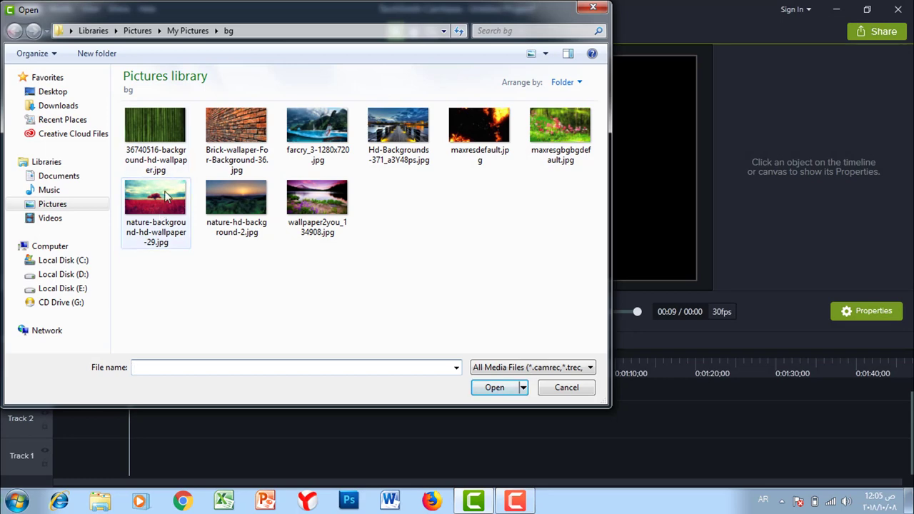
double_click(156, 198)
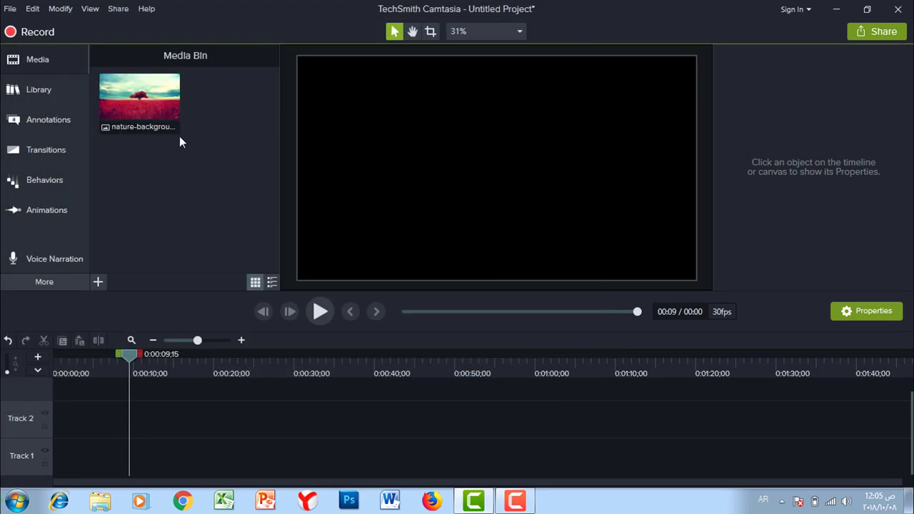
Add the imported picture to Track 1 at the playhead and extend its clip to about 0:00:50
right_click(163, 107)
click(192, 112)
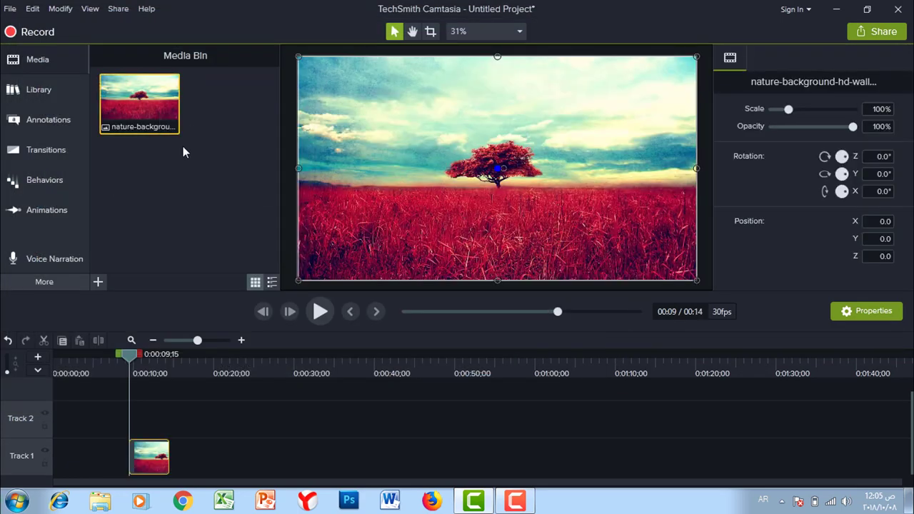
drag(169, 456, 461, 447)
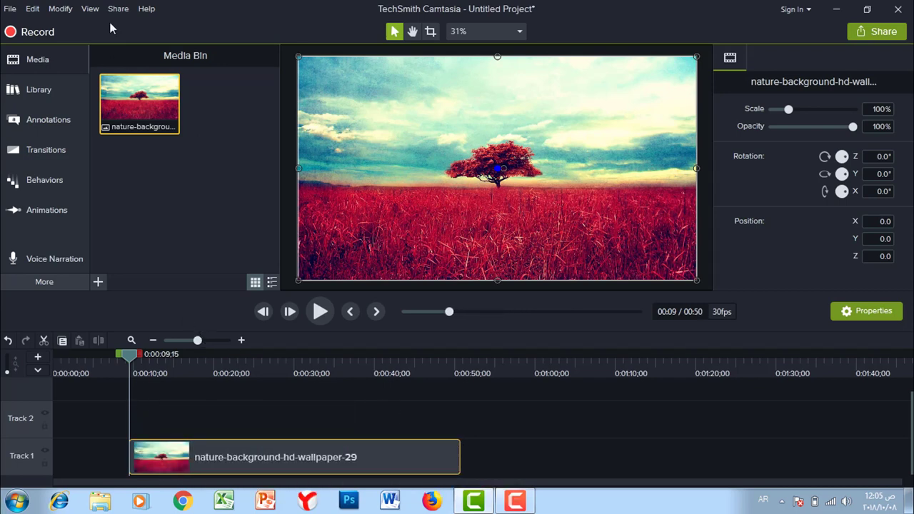
Add a Blur annotation to Track 2 above the picture, and at 0:00:13;05 enlarge its area around the tree
click(39, 121)
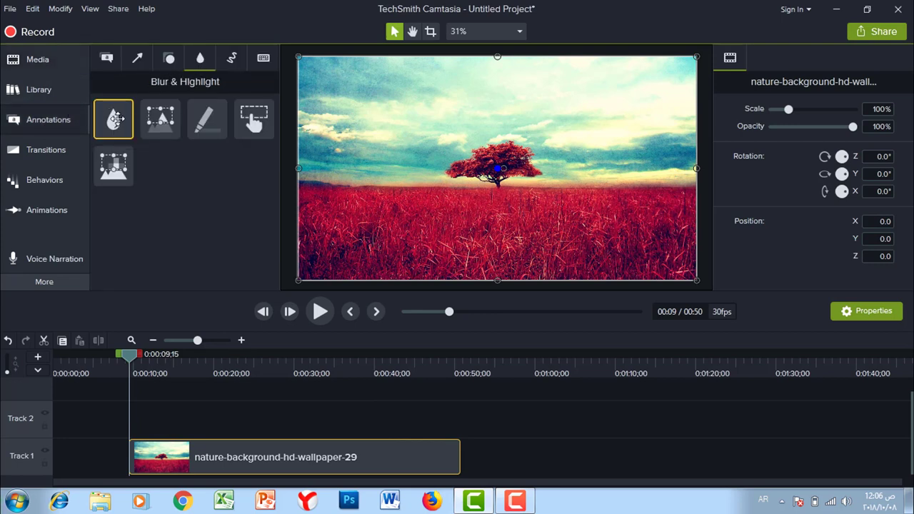
mouse_move(116, 120)
mouse_down()
mouse_move(203, 400)
mouse_move(150, 419)
mouse_up()
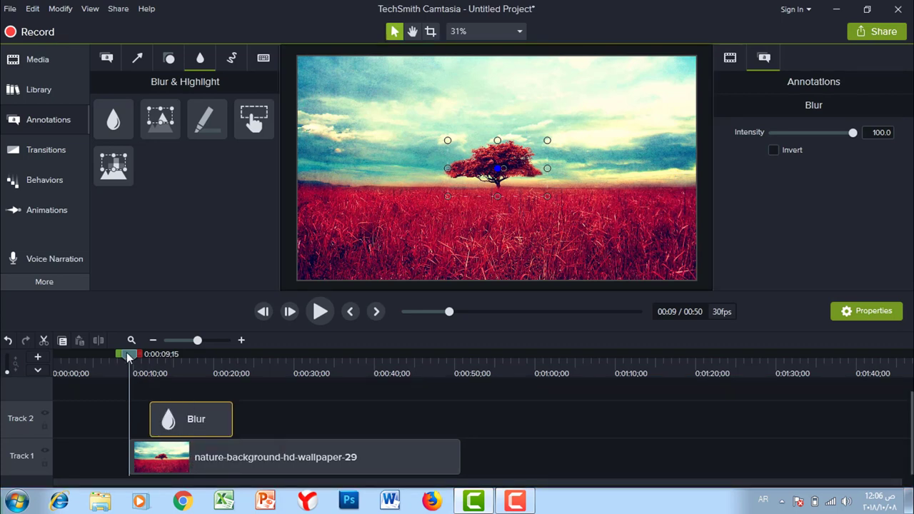
drag(126, 352, 159, 355)
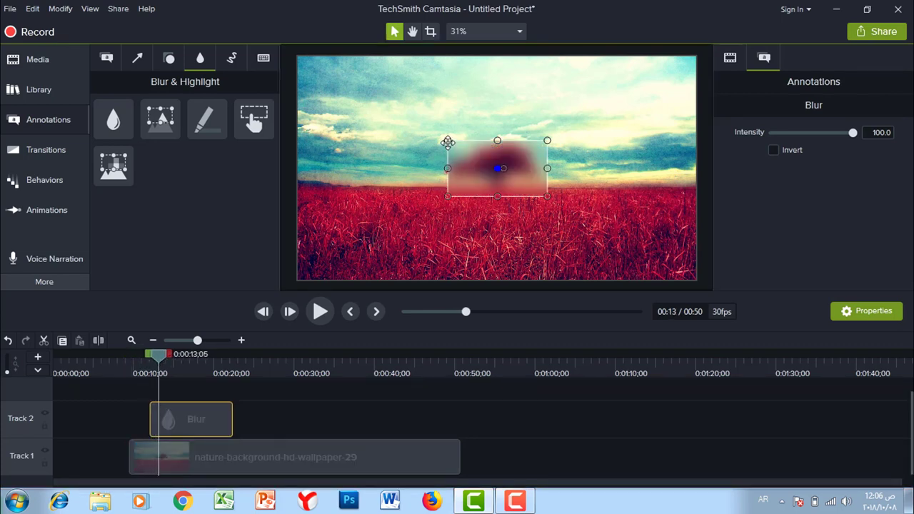
drag(447, 140, 423, 121)
drag(547, 196, 566, 210)
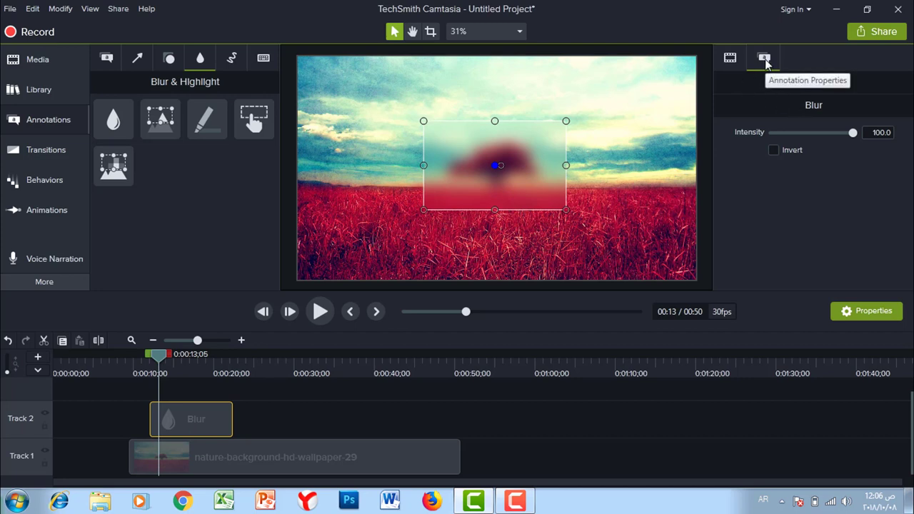
Set the blur's intensity to 66.7, and try the Invert option before turning it off again
drag(852, 134, 825, 142)
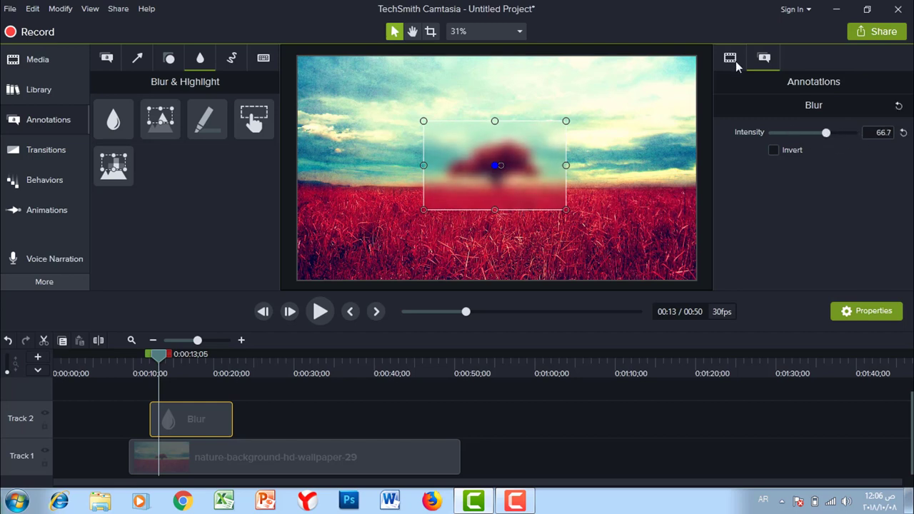
click(774, 150)
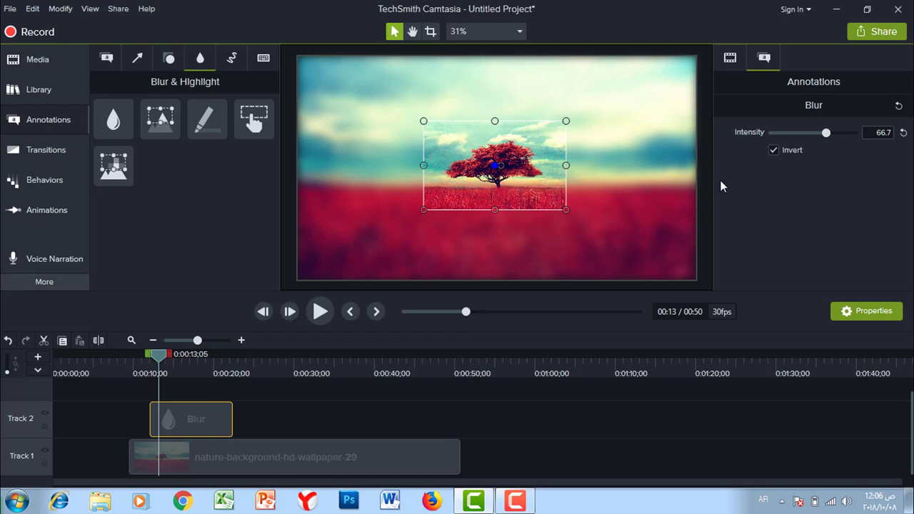
click(775, 150)
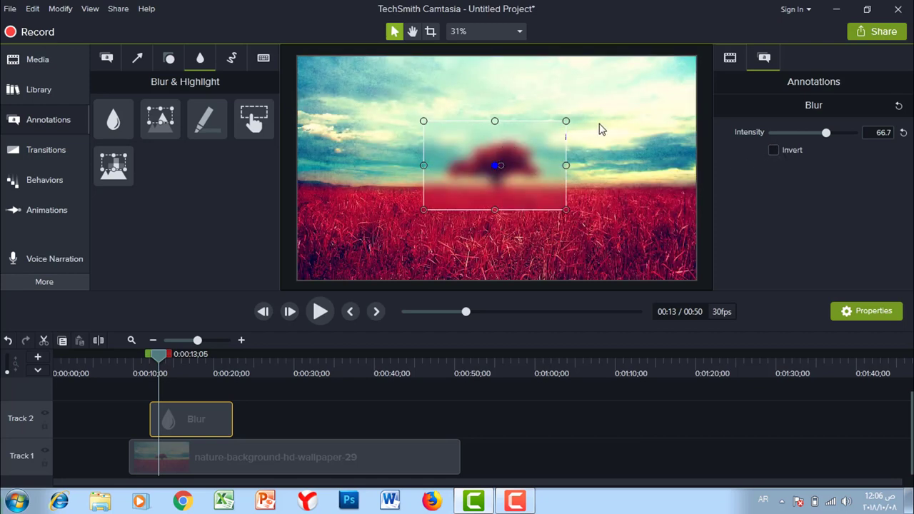
Scale the blur to 120.4% and set its opacity to 76%
click(730, 60)
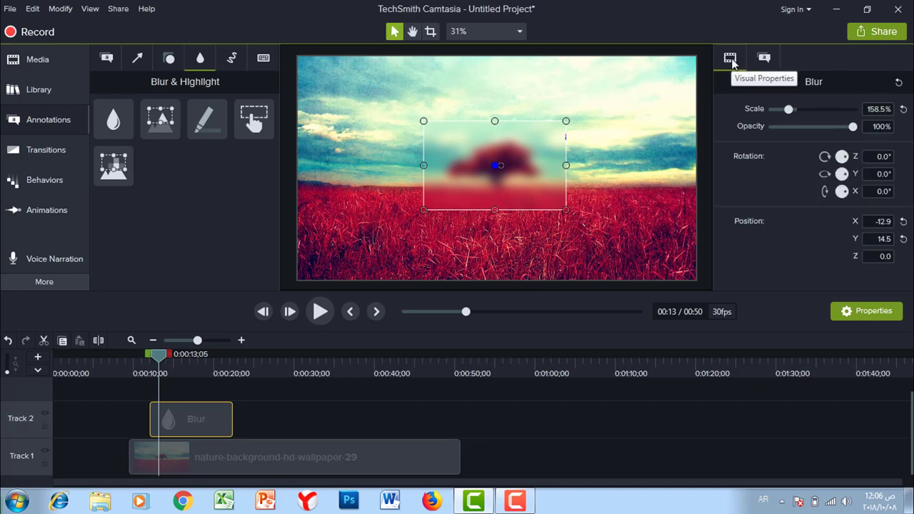
mouse_move(798, 111)
mouse_down()
mouse_move(838, 109)
mouse_move(790, 112)
mouse_up()
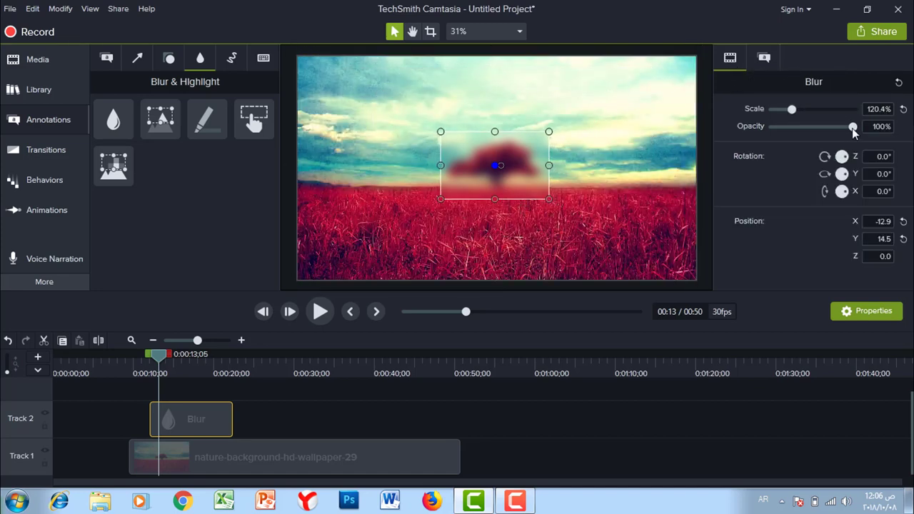
drag(852, 127, 833, 128)
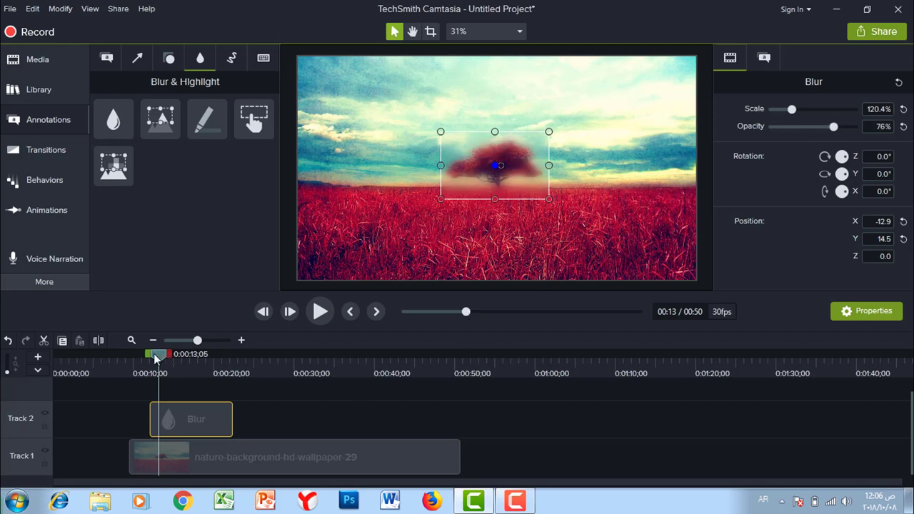
Play the timeline from just before the blur clip to check how the blur appears over the tree
drag(153, 354, 133, 357)
key(space)
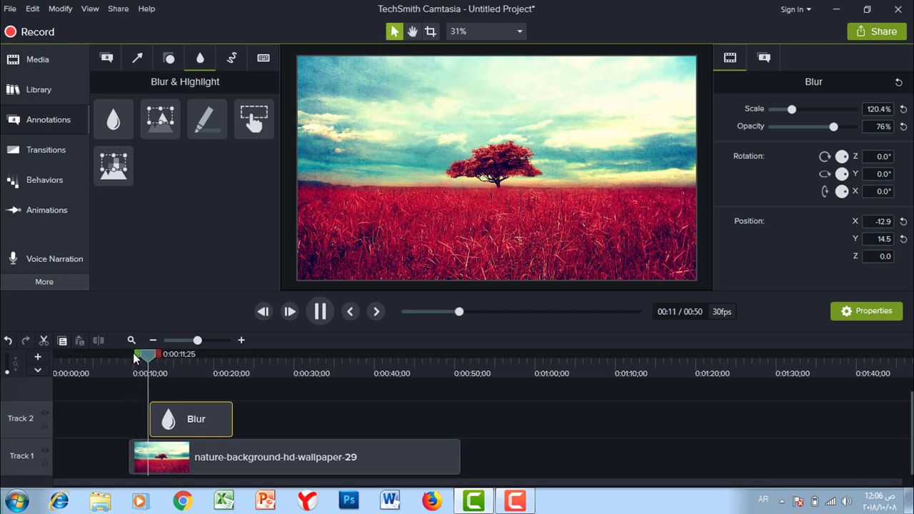
key(space)
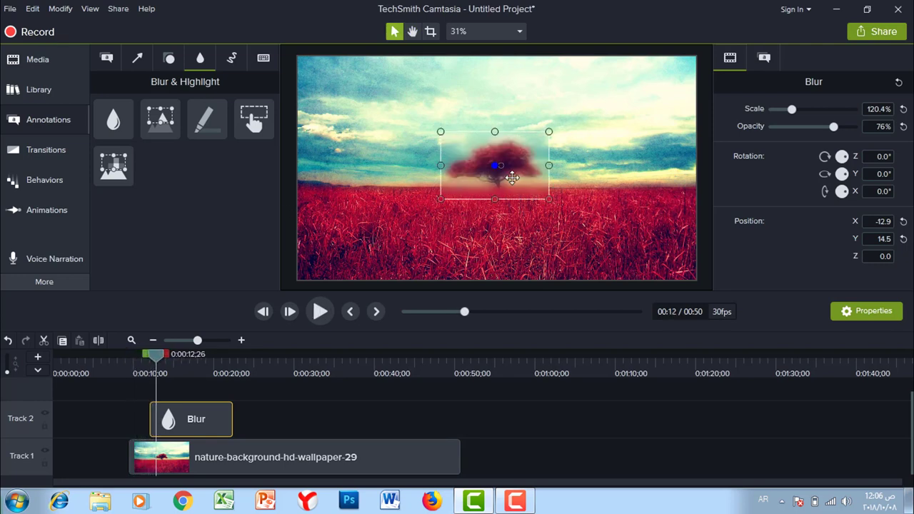
Enlarge the blur to 400% so it covers the whole canvas, and set its opacity to 100%
drag(549, 131, 690, 62)
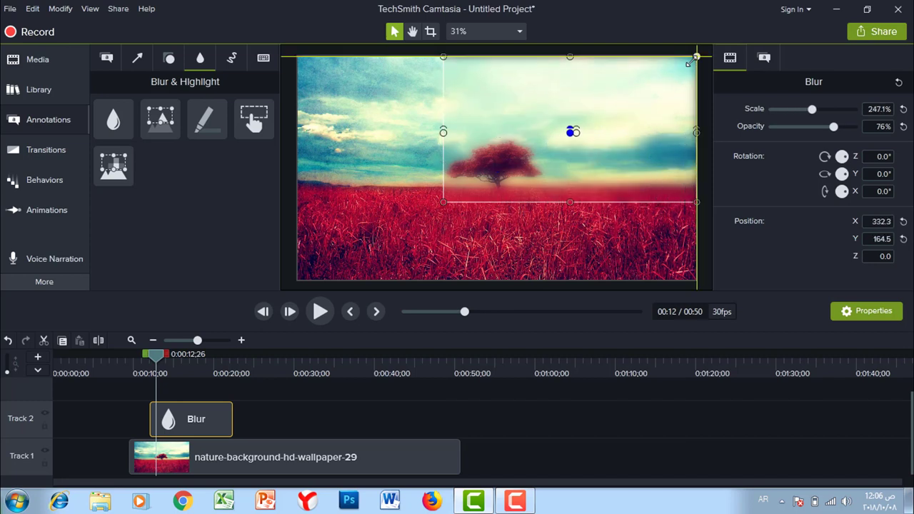
drag(443, 202, 298, 280)
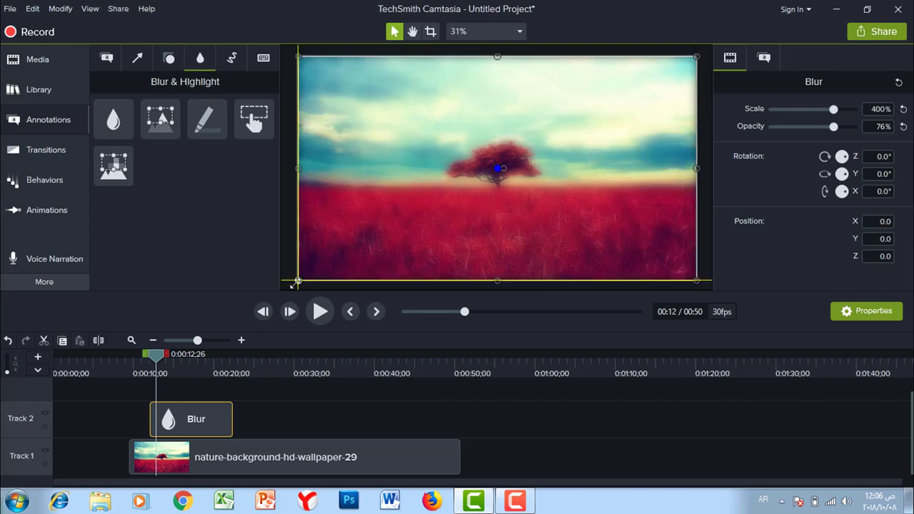
click(762, 58)
drag(827, 133, 860, 130)
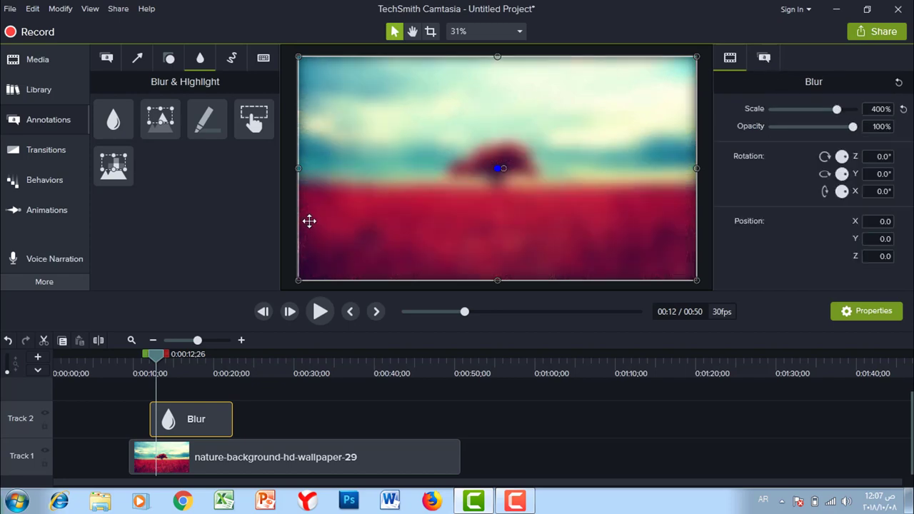
Add a Fade transition to the start of the blur clip and lengthen it to about three seconds
drag(159, 361, 149, 357)
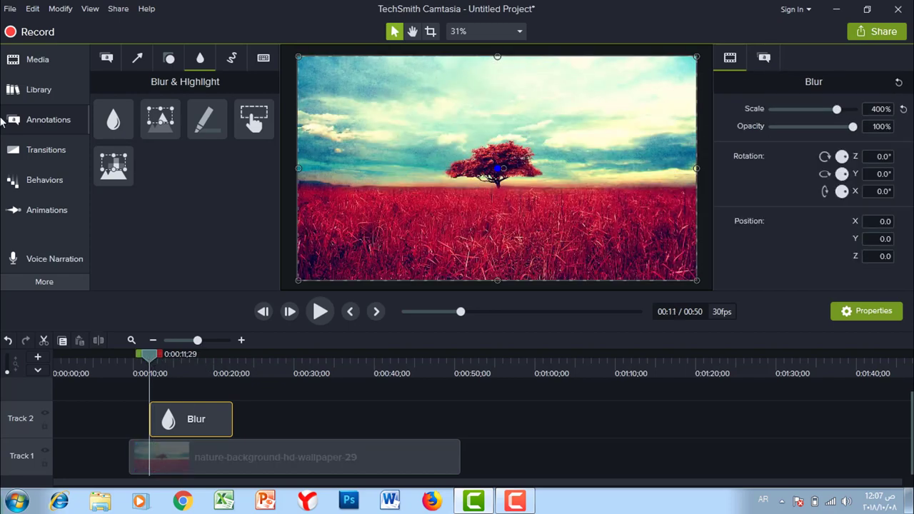
click(25, 158)
drag(137, 121, 163, 418)
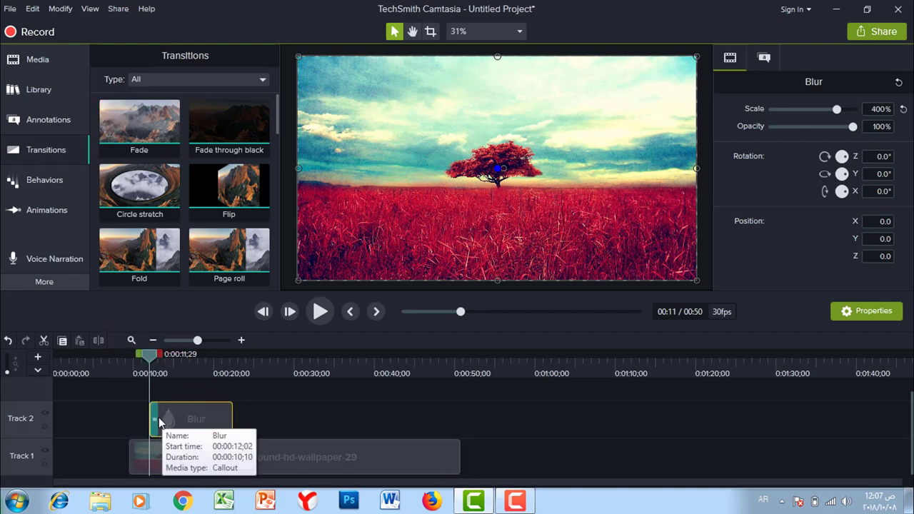
click(164, 418)
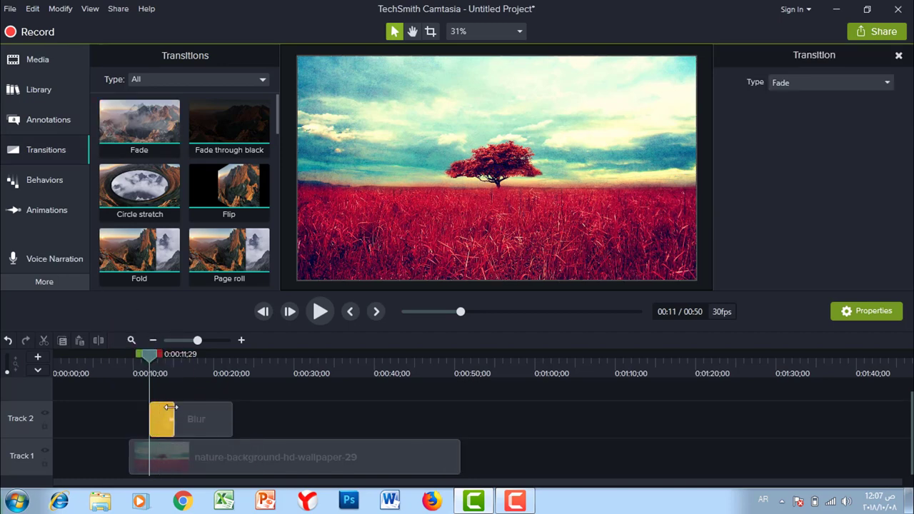
Play the timeline from just before the blur clip to check its fade-in
drag(151, 354, 146, 354)
key(space)
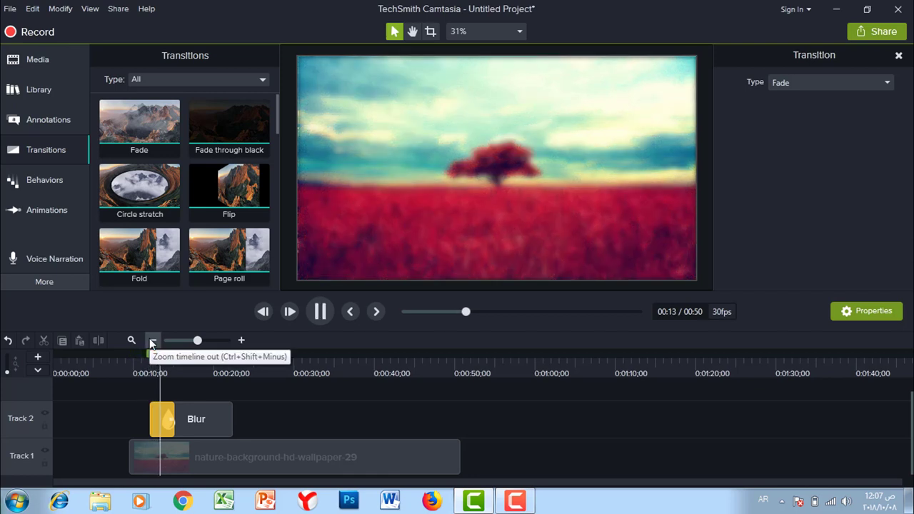
key(space)
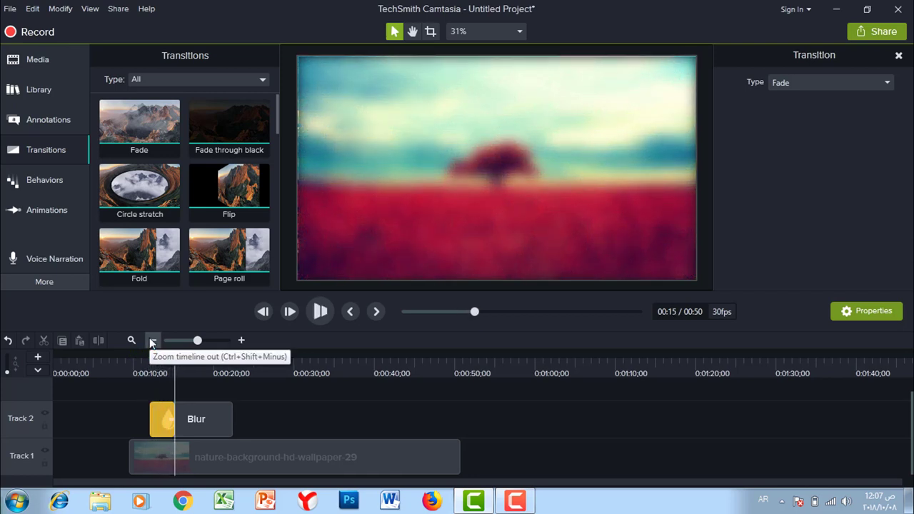
mouse_move(159, 419)
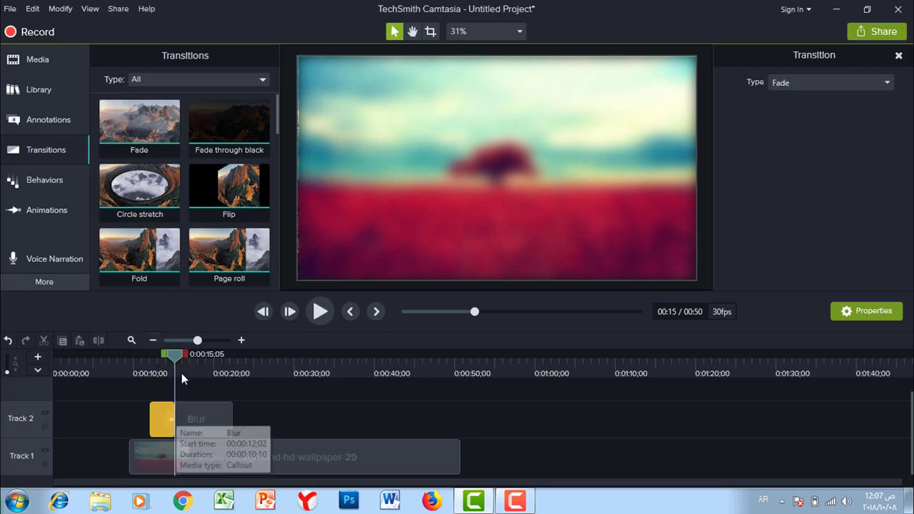
Remove the Fade transition from the start of the blur clip
click(163, 412)
click(167, 420)
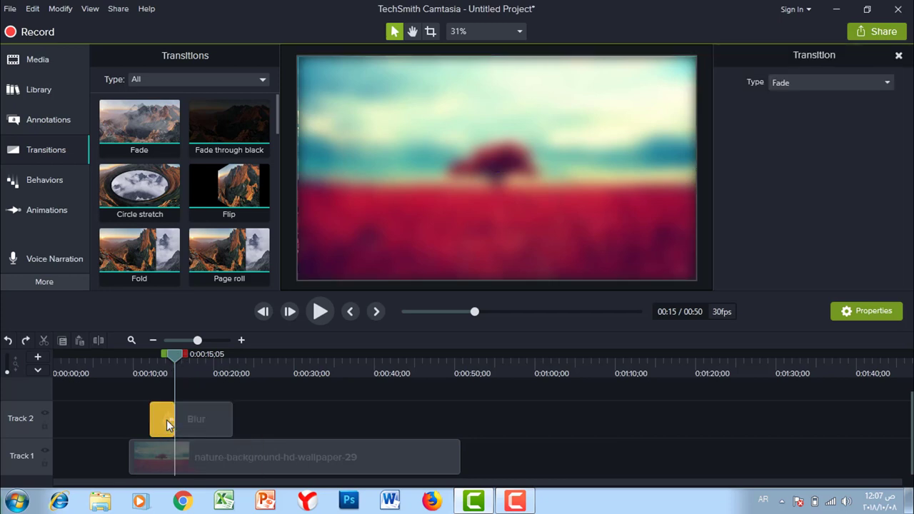
click(168, 400)
Play the start of the blur clip without a transition, and select the clip on Track 2
drag(177, 365, 149, 359)
key(space)
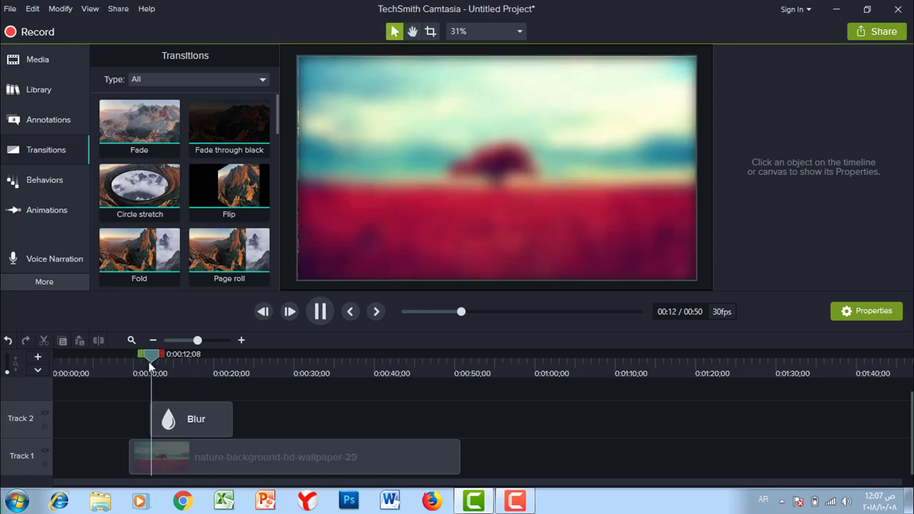
key(space)
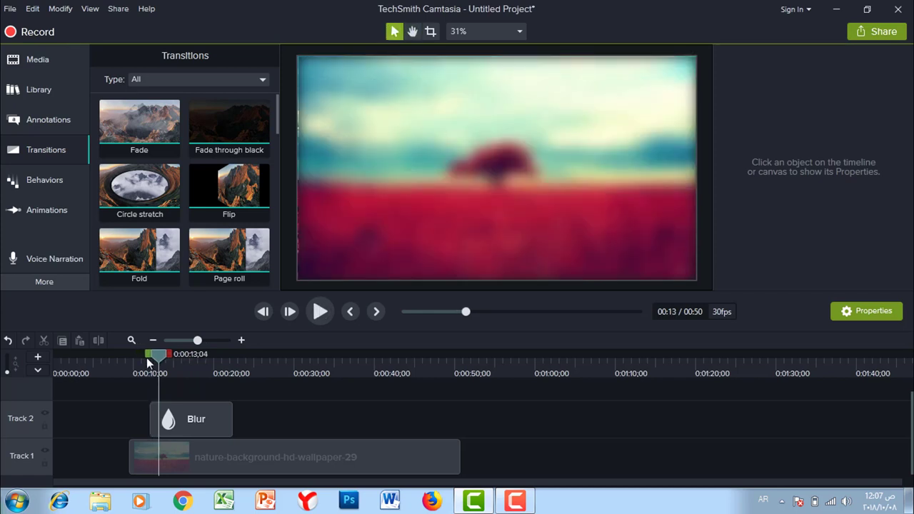
click(198, 418)
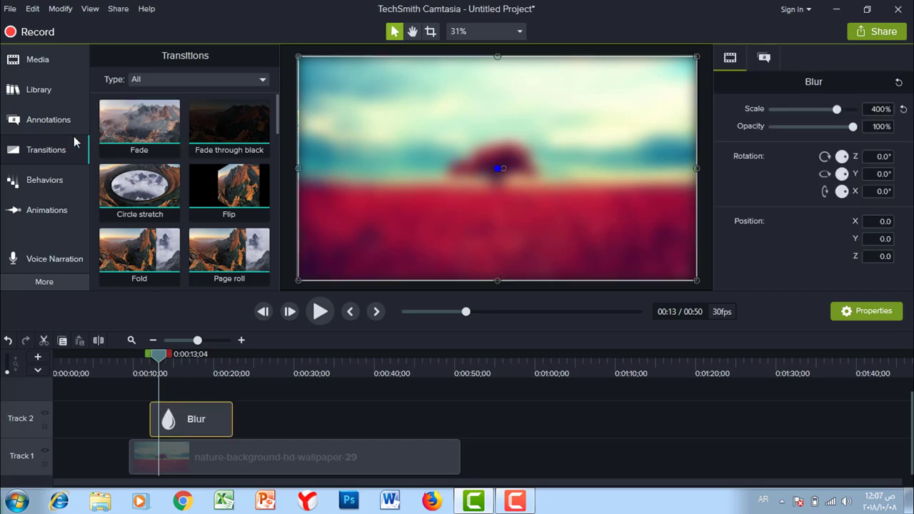
Replace the blur clip on Track 2 with a Spotlight annotation at the playhead
click(43, 120)
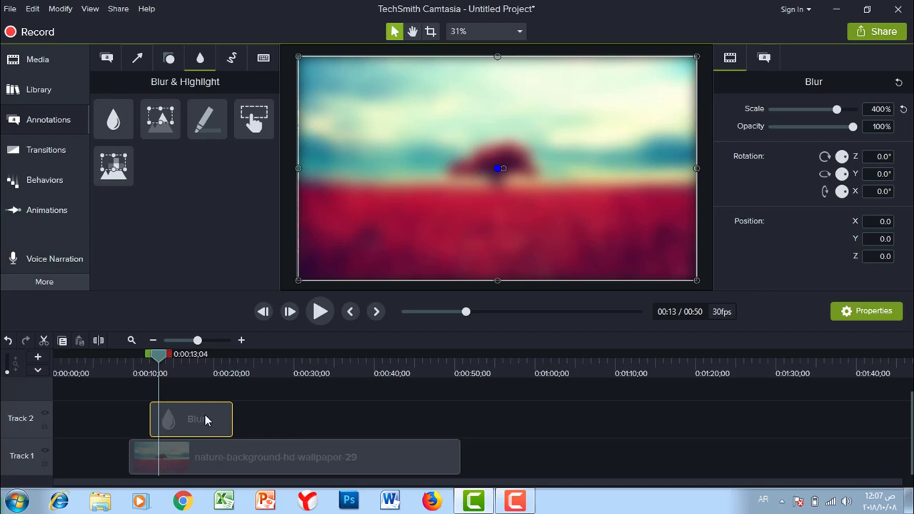
key(Delete)
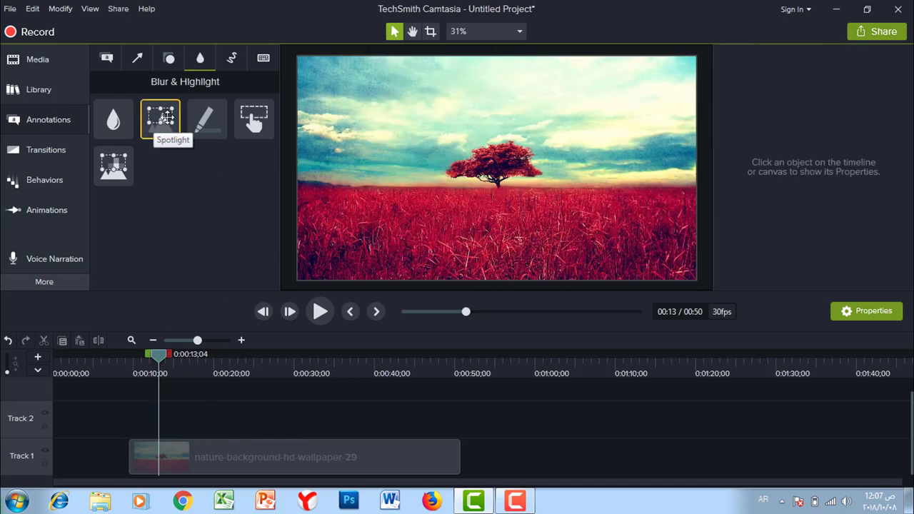
mouse_move(165, 118)
mouse_down()
mouse_move(186, 385)
mouse_move(169, 432)
mouse_move(154, 424)
mouse_up()
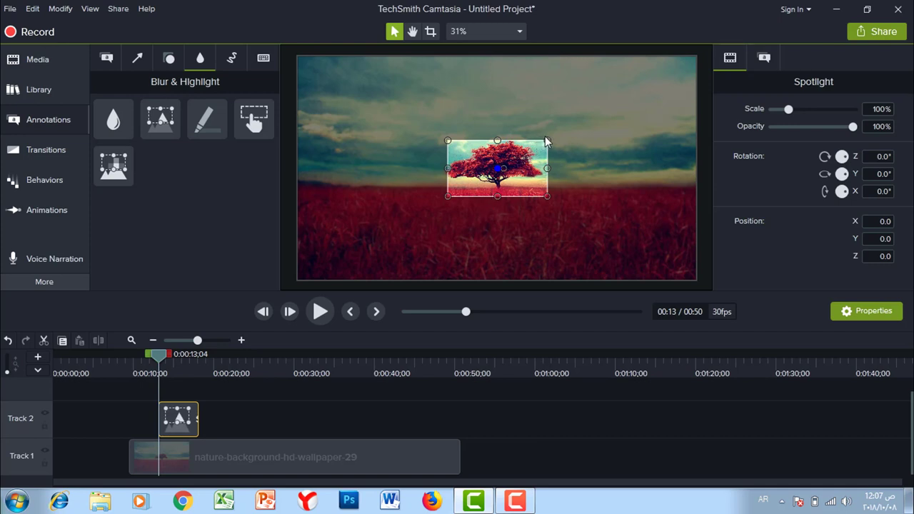
Reposition the spotlight over the tree and enlarge its scale to 149.9%
drag(546, 142, 590, 99)
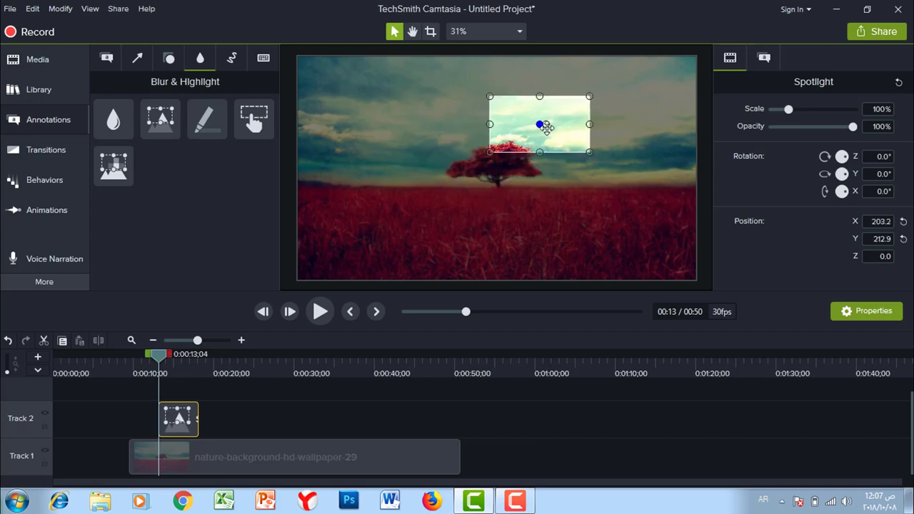
drag(547, 129, 491, 131)
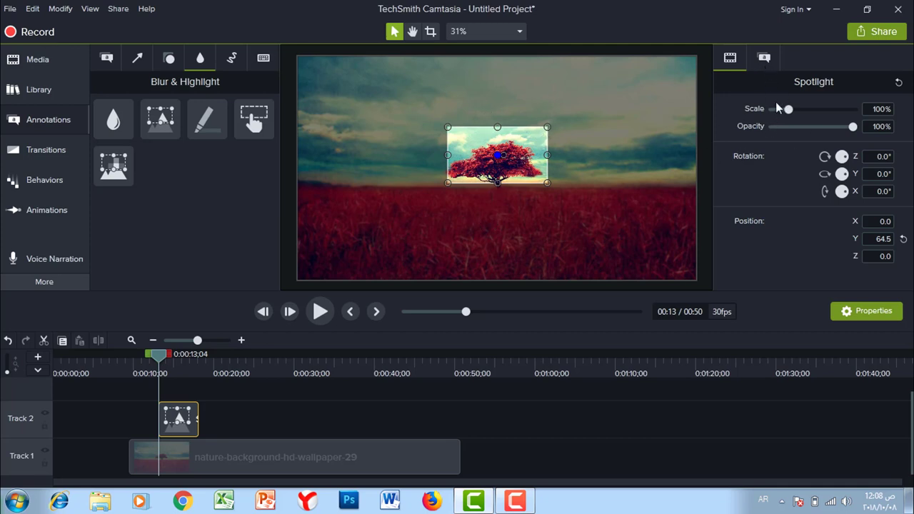
mouse_move(795, 108)
mouse_down()
mouse_move(812, 109)
mouse_move(803, 110)
mouse_up()
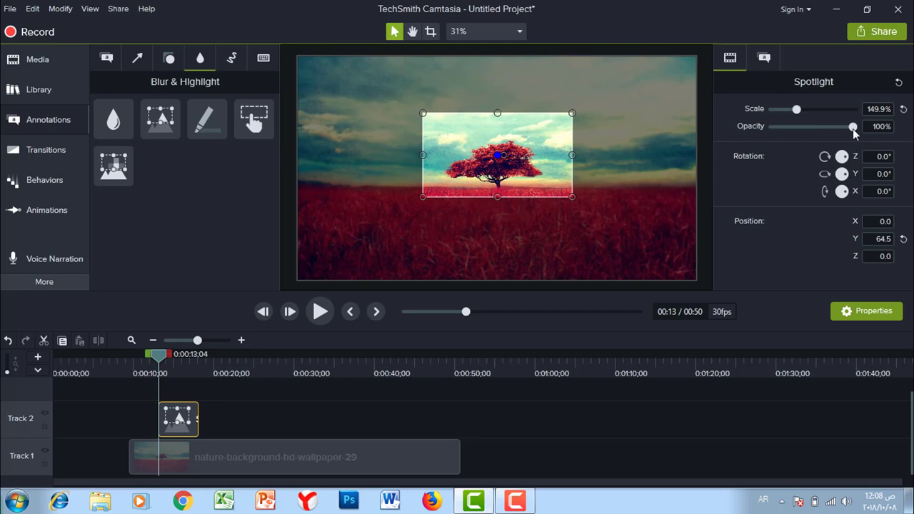
Set the spotlight's intensity to 80 and lengthen its clip to about 15 seconds
click(765, 58)
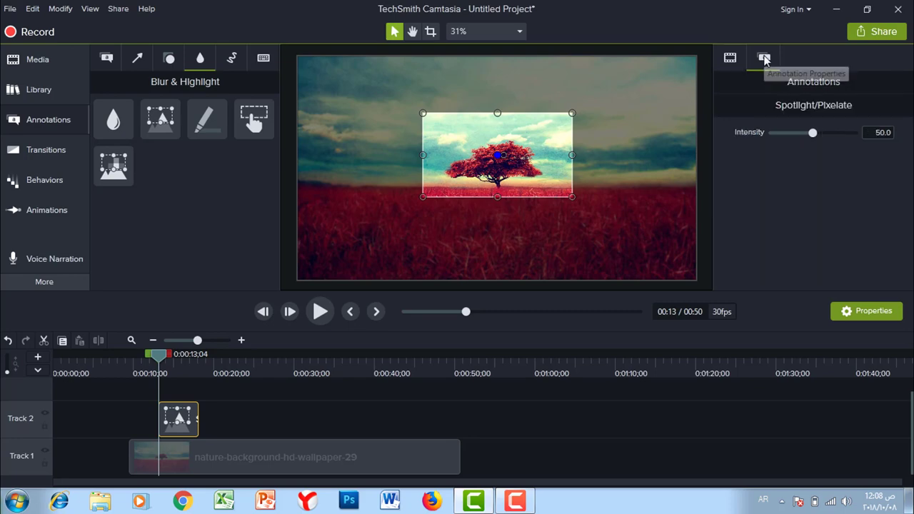
drag(812, 134, 837, 134)
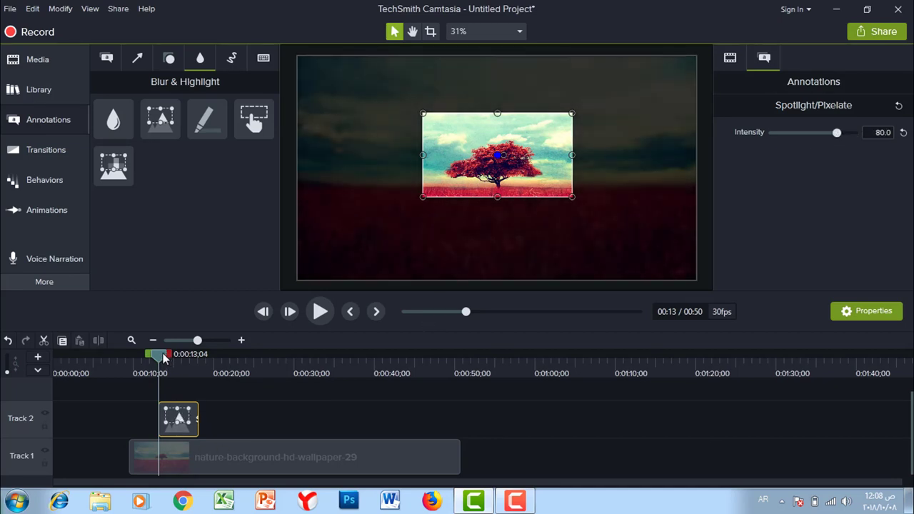
drag(199, 429, 257, 428)
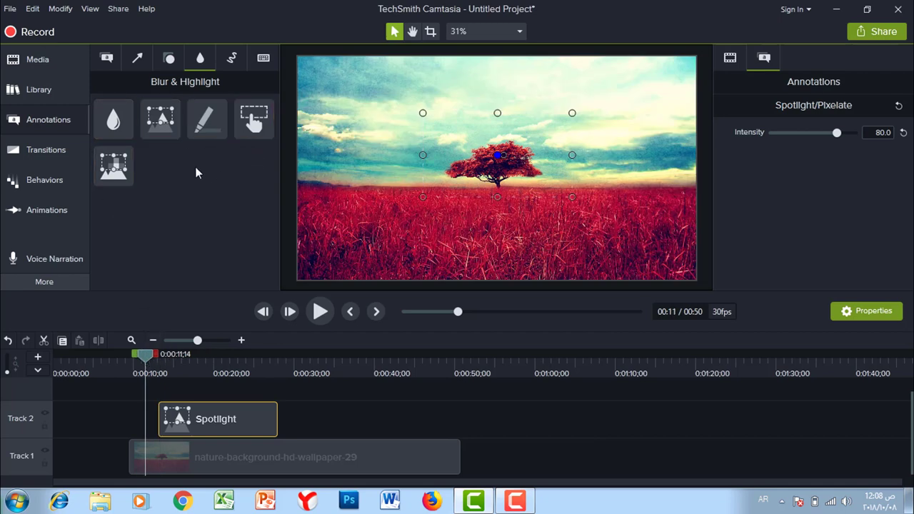
Add a Fade transition of nearly four seconds to the start of the spotlight clip and play it from just before the clip
click(38, 152)
drag(139, 150, 166, 416)
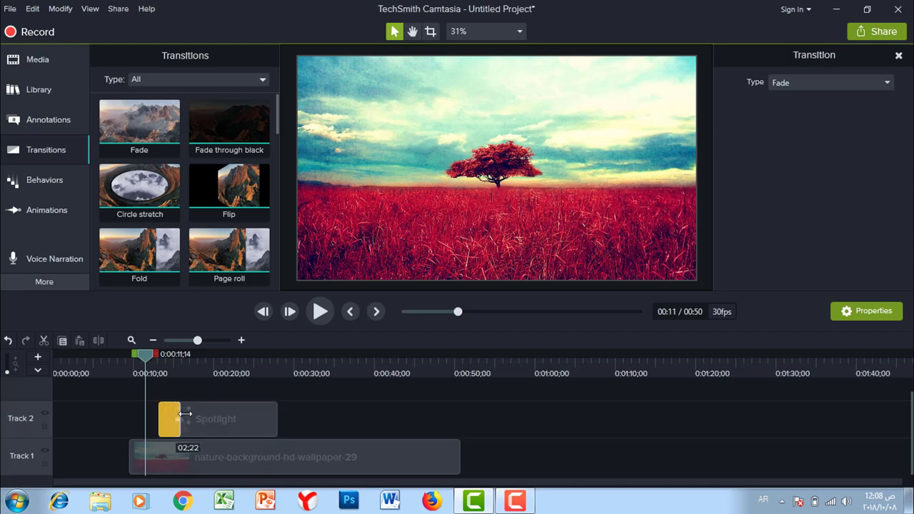
drag(148, 356, 159, 353)
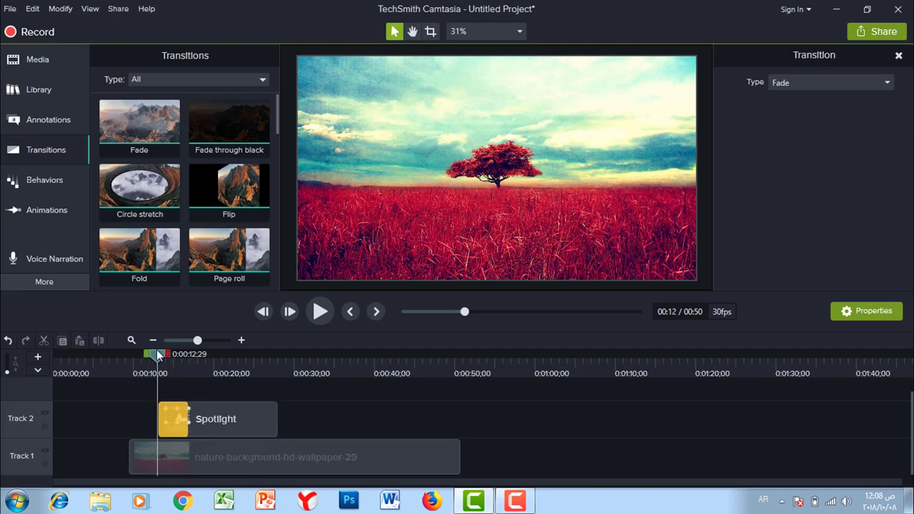
key(space)
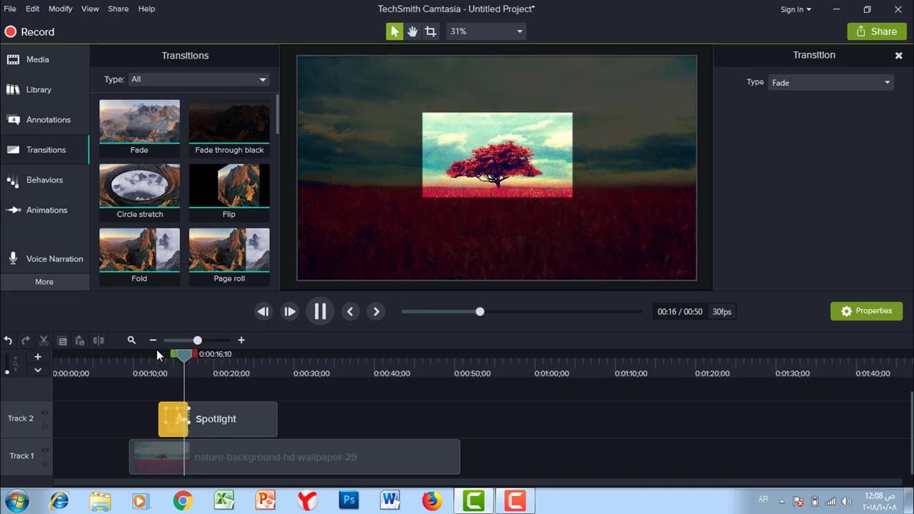
Replace the spotlight clip with a Highlight annotation on Track 2, stretched to cover the whole picture
key(ctrl+z)
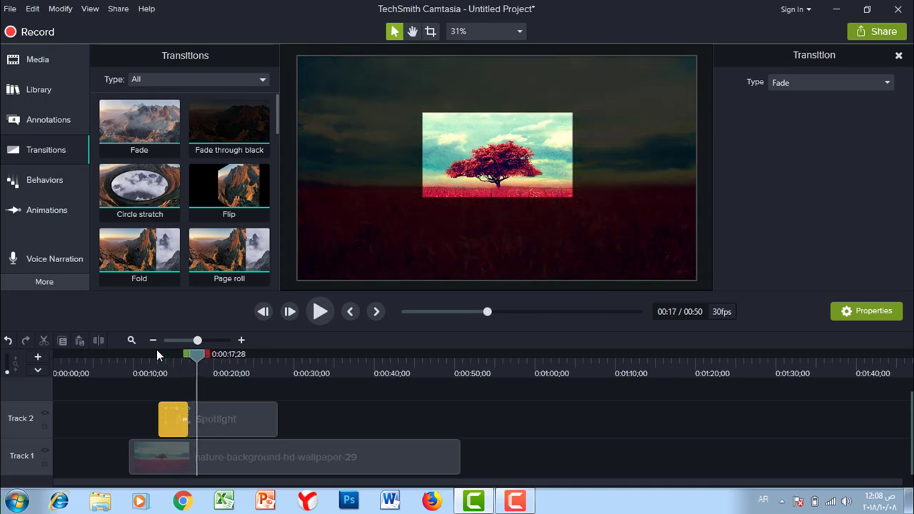
click(40, 120)
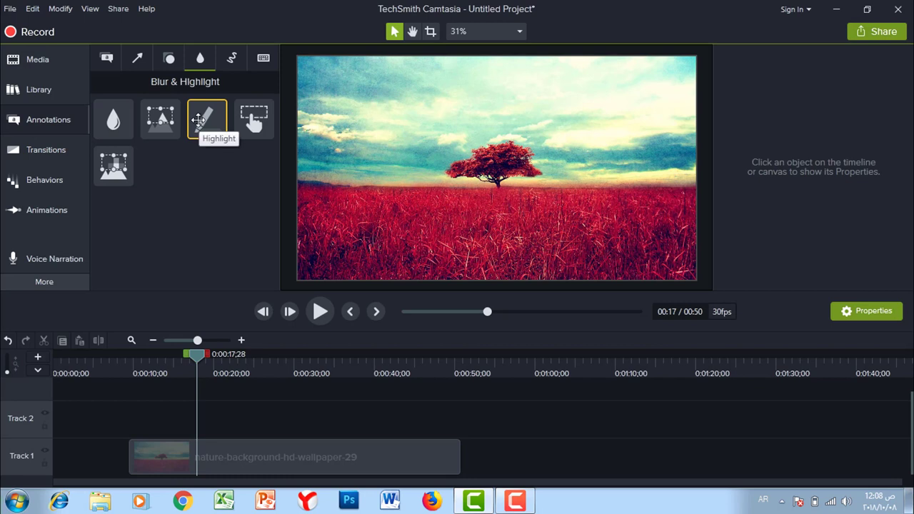
mouse_move(204, 119)
mouse_down()
mouse_move(219, 381)
mouse_move(190, 422)
mouse_move(177, 422)
mouse_up()
drag(546, 140, 696, 57)
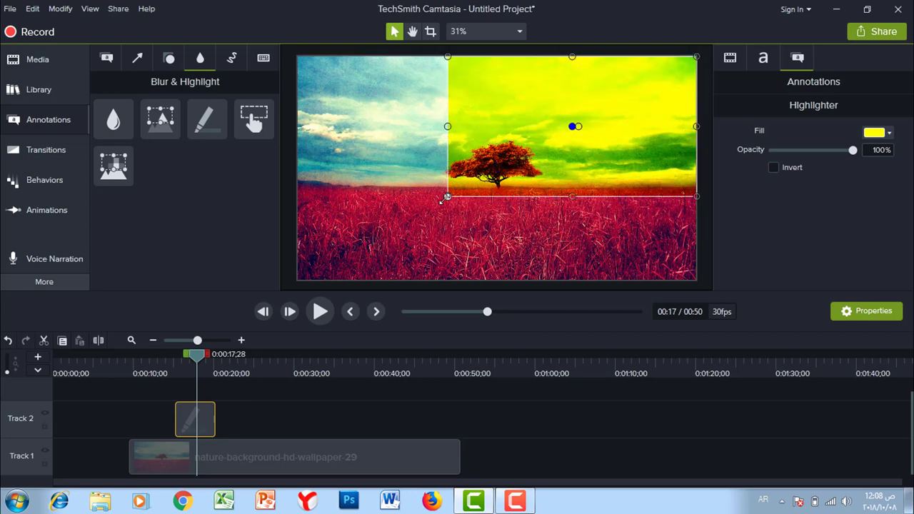
drag(447, 197, 292, 280)
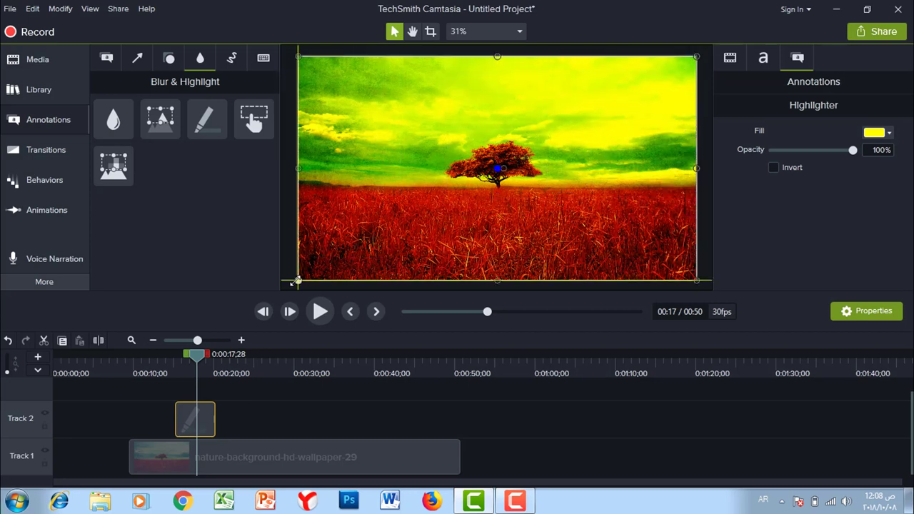
Add a Fade of about three seconds to the start of the highlighter clip and lengthen the clip to about 13 seconds
click(39, 150)
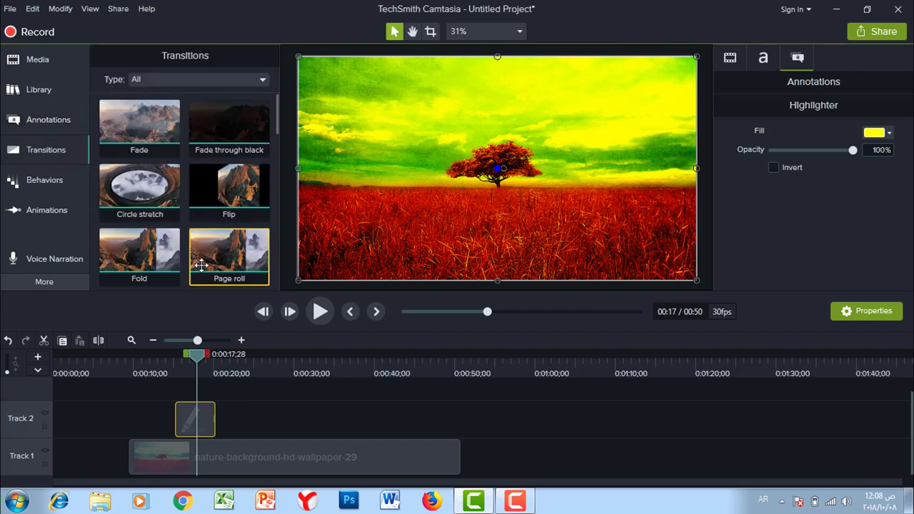
mouse_move(139, 120)
mouse_down()
mouse_move(208, 457)
mouse_move(193, 427)
mouse_move(283, 423)
mouse_up()
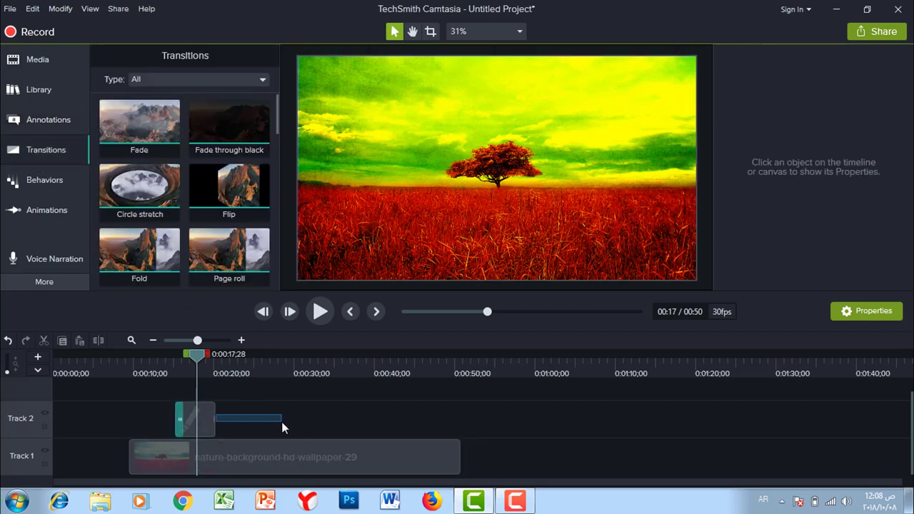
click(218, 423)
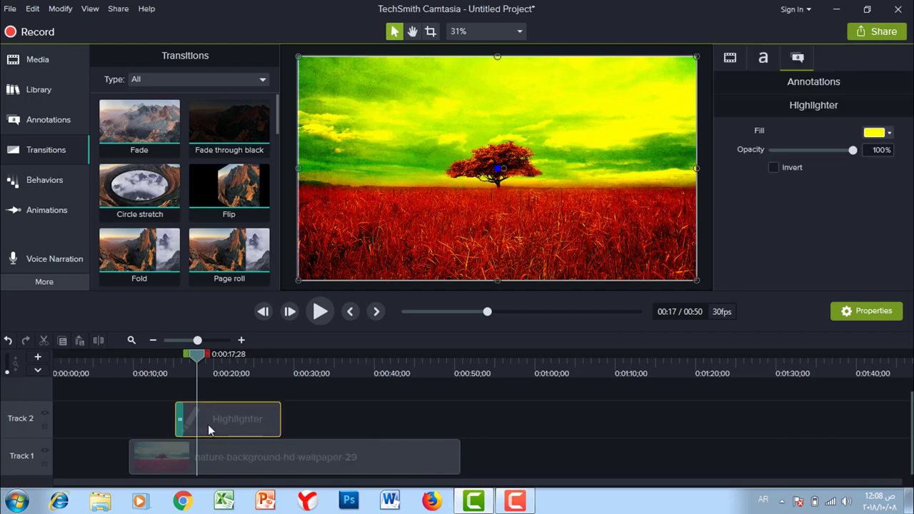
mouse_move(183, 422)
mouse_down()
mouse_move(236, 422)
mouse_move(199, 415)
mouse_up()
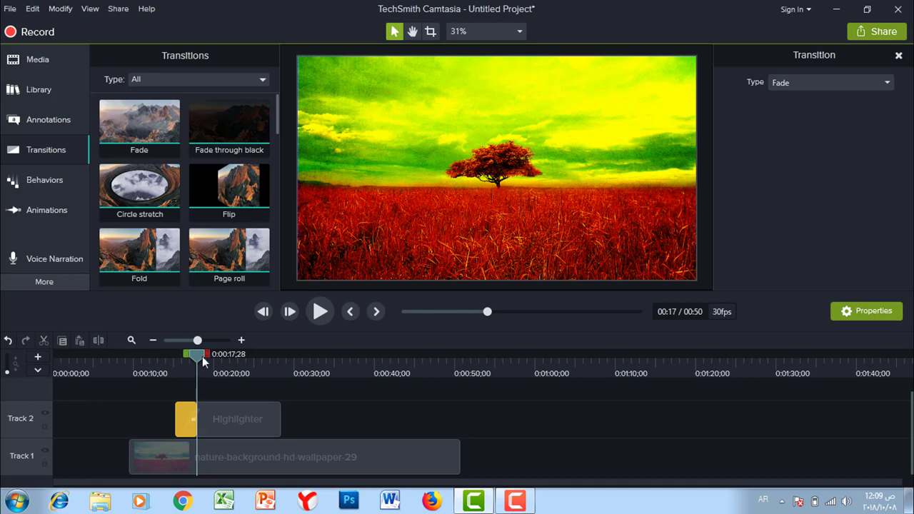
Play the highlighter's fade-in from just before the clip, and remove the highlighter clip from Track 2
drag(203, 357, 170, 355)
key(space)
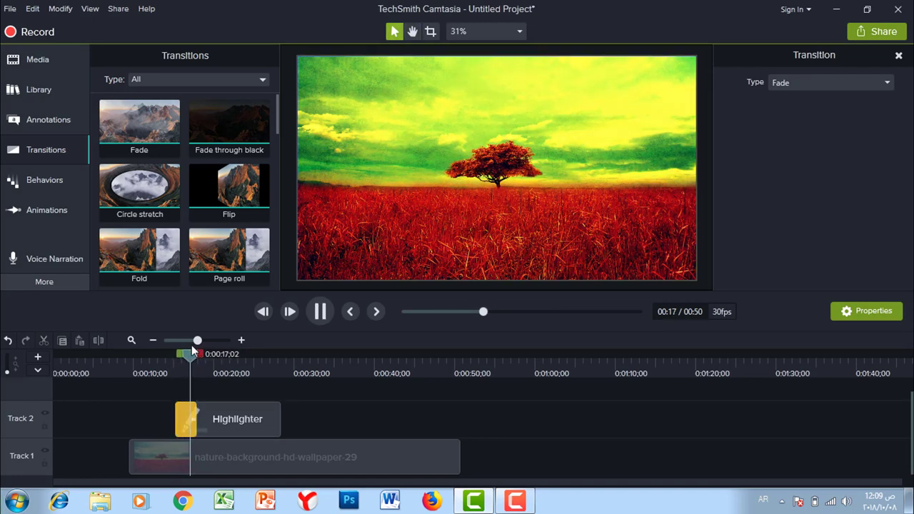
click(187, 426)
key(ctrl+z)
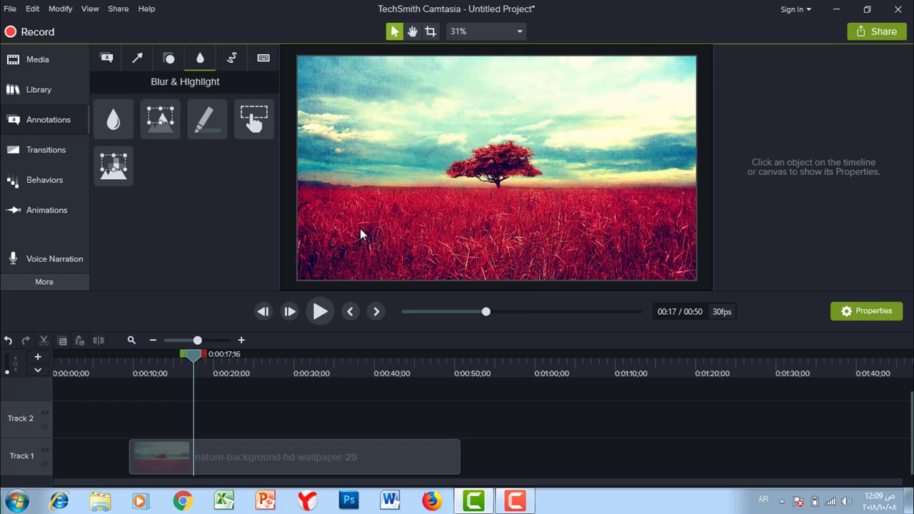
Add the orange speech bubble callout with the text ABC over the lower-left part of the picture and select it
click(32, 120)
click(29, 148)
click(42, 119)
click(107, 59)
drag(161, 172, 545, 237)
drag(419, 237, 399, 243)
click(388, 203)
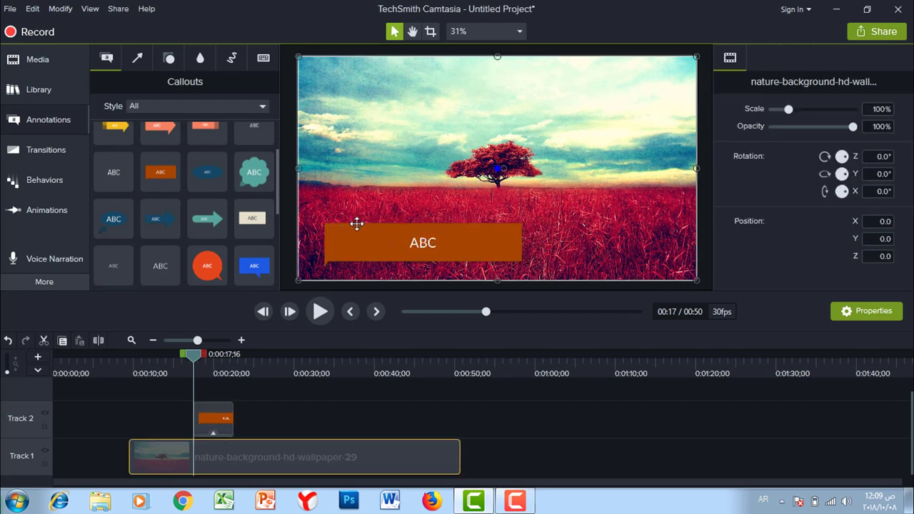
click(355, 245)
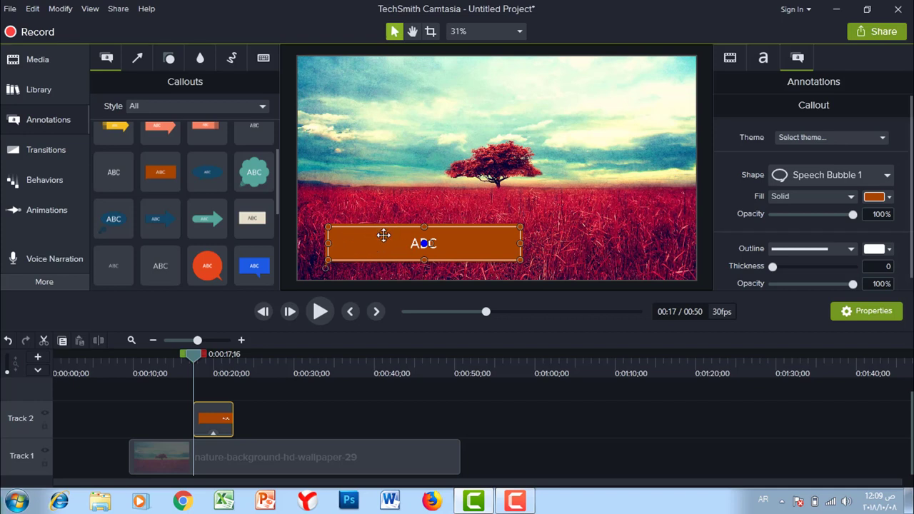
Add an Interactive Hotspot over the orange ABC callout and resize it to match the callout's outline
click(38, 120)
click(37, 119)
click(200, 59)
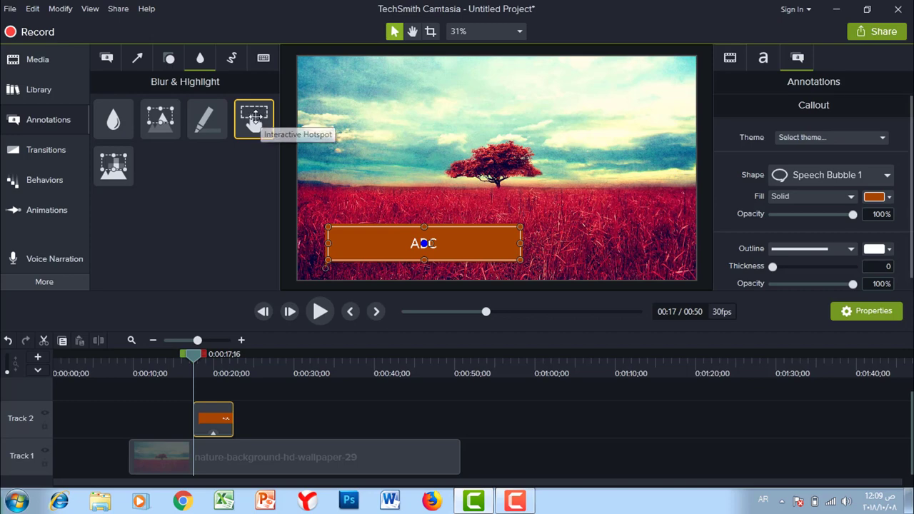
drag(255, 118, 520, 243)
drag(422, 216, 422, 227)
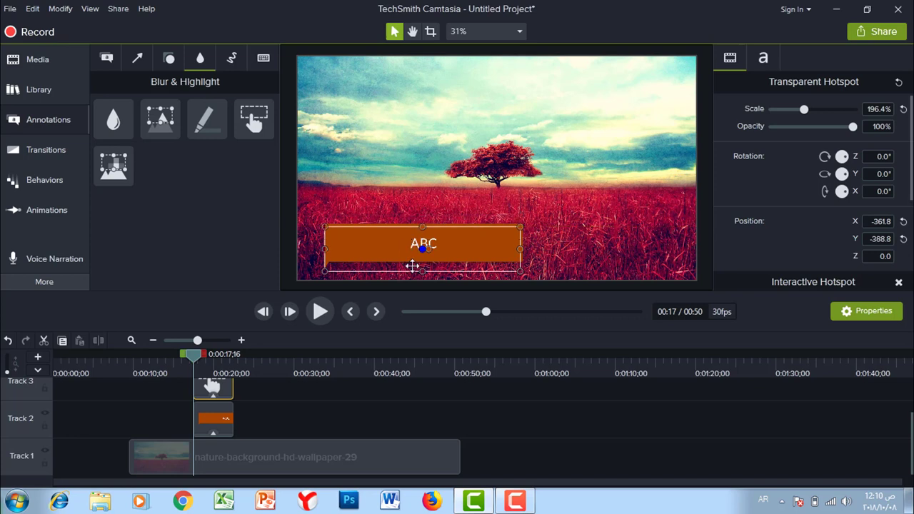
drag(422, 271, 422, 260)
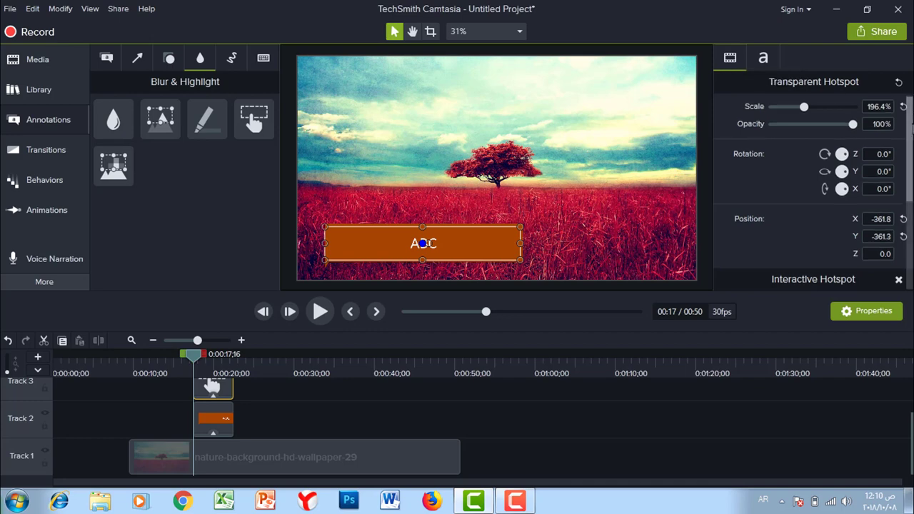
Set the hotspot's action to URL and activate its web address for editing
scroll(889, 200, down, 5)
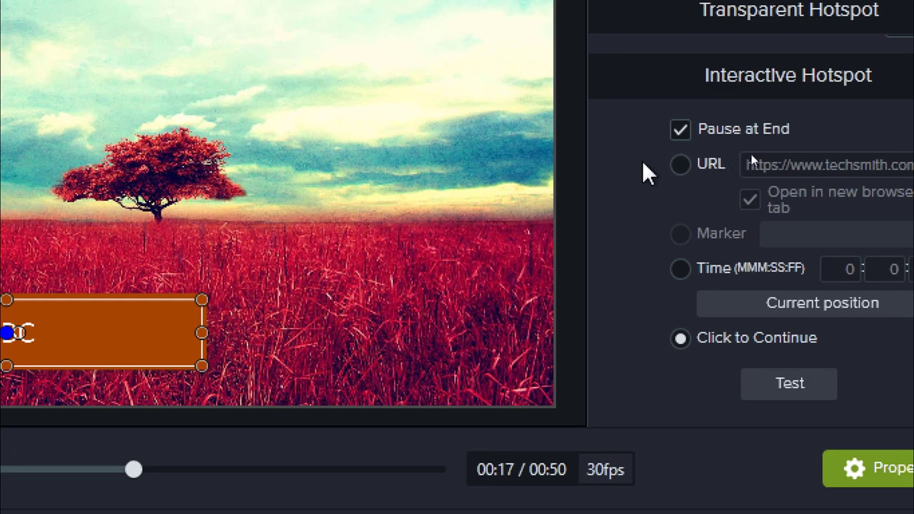
click(680, 164)
click(785, 163)
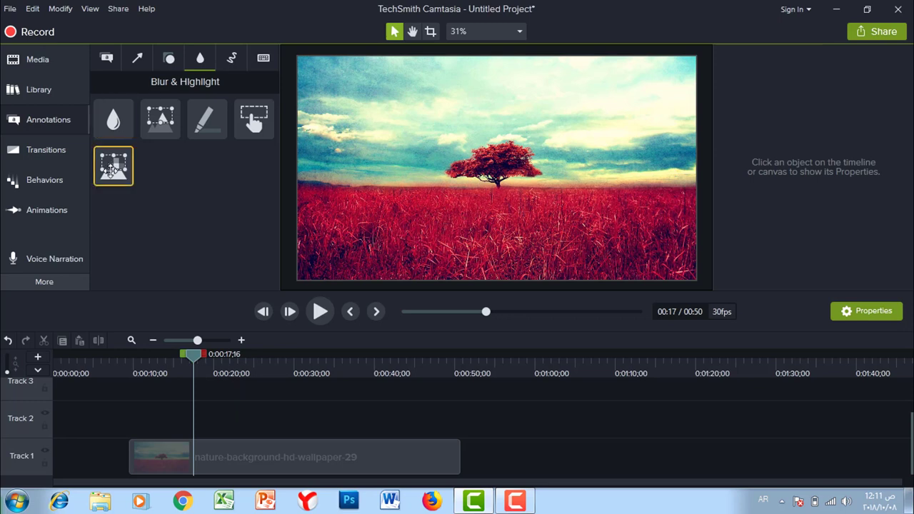
Add a Pixelate annotation to Track 2 at the playhead and stretch it to cover the whole picture
mouse_move(108, 170)
mouse_down()
mouse_move(214, 427)
mouse_move(209, 421)
mouse_up()
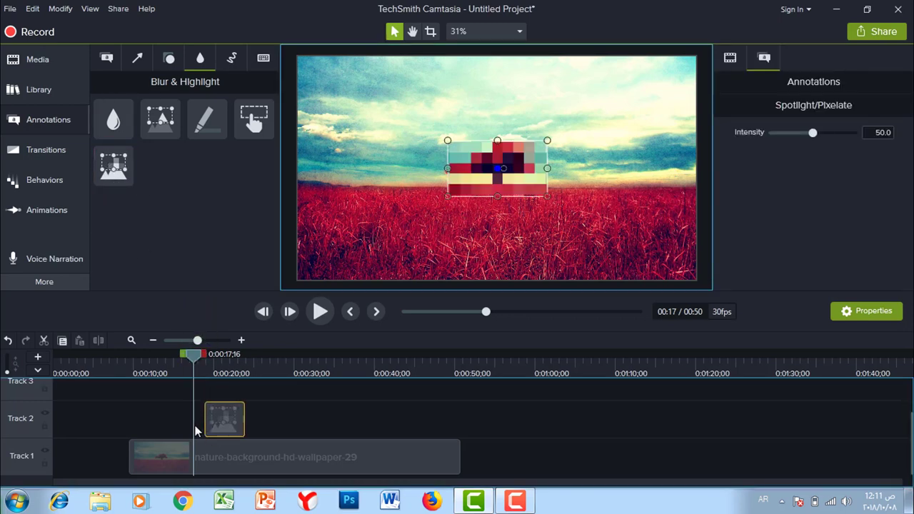
drag(549, 138, 618, 105)
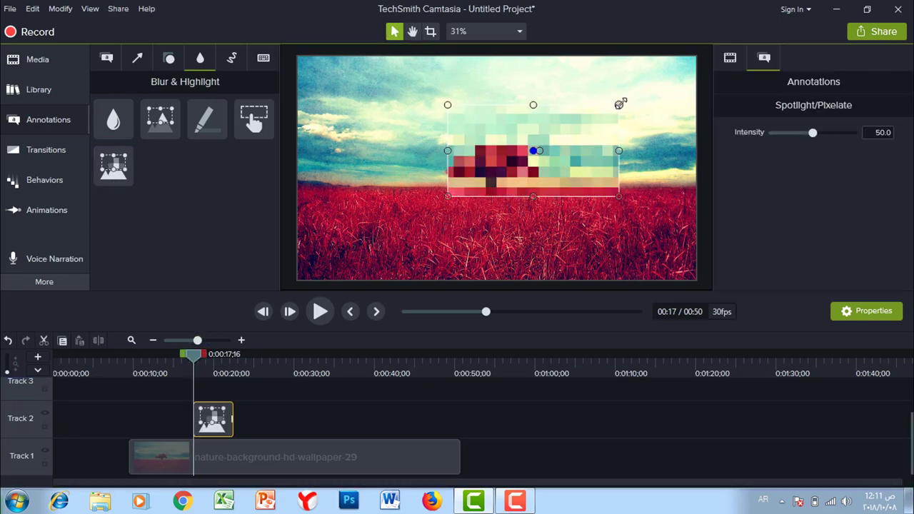
drag(446, 195, 369, 241)
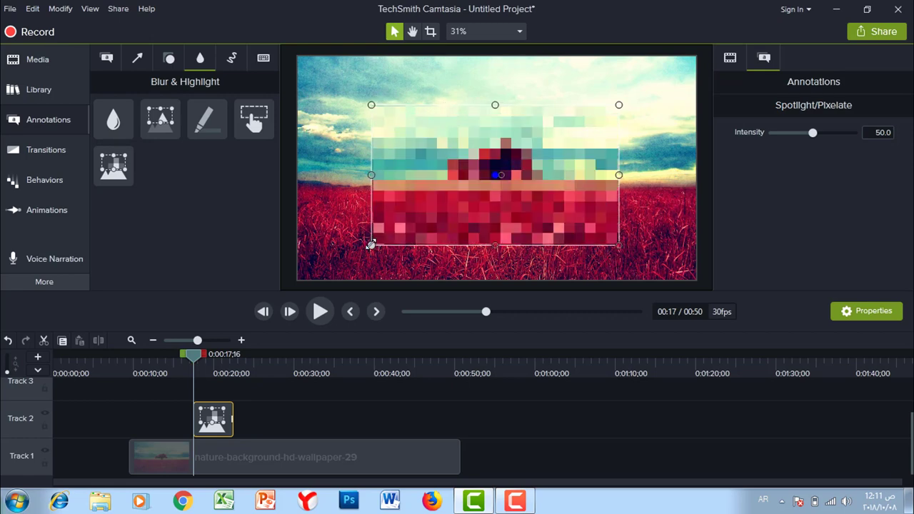
drag(392, 140, 331, 106)
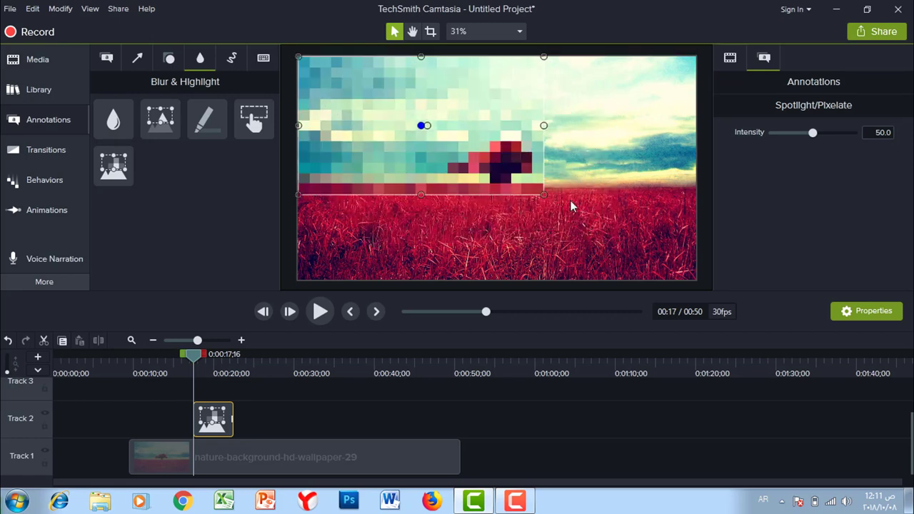
drag(543, 195, 697, 280)
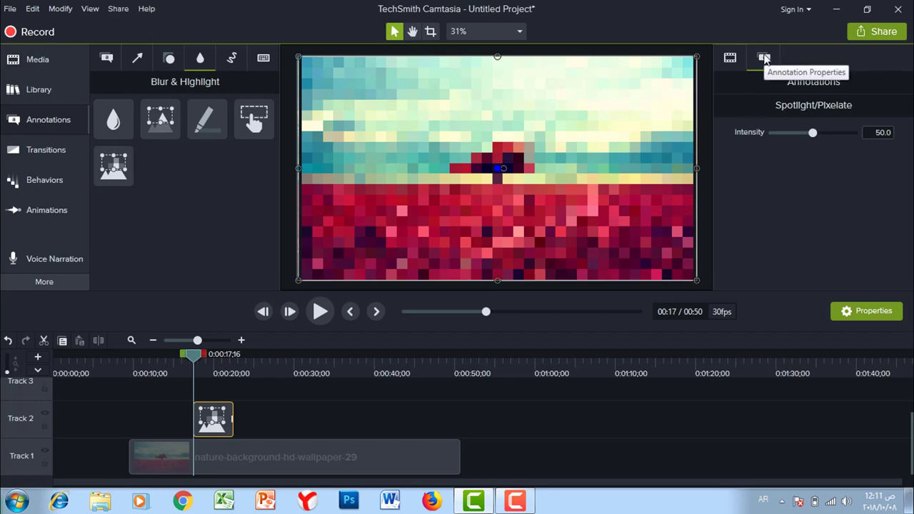
Increase the pixelation intensity, and set the Pixelate annotation's scale to 350.1% and its opacity to 89%
drag(815, 133, 844, 127)
click(730, 59)
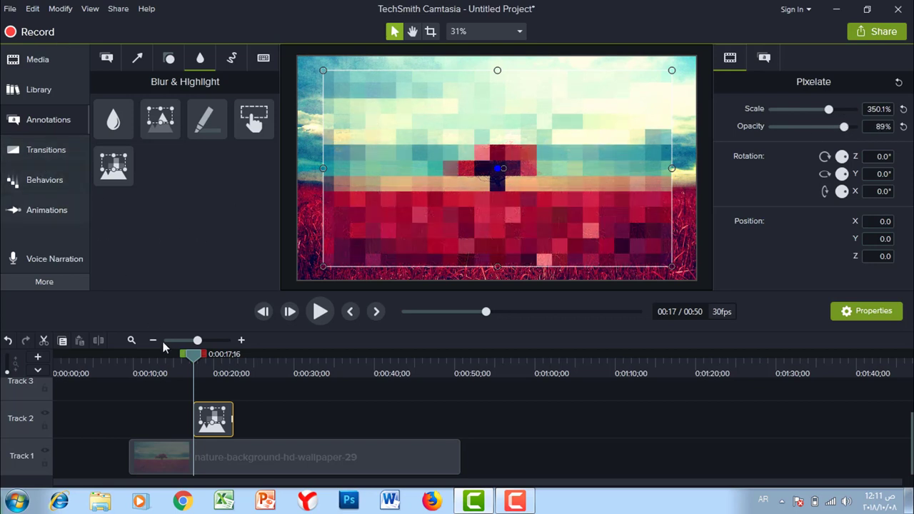
Extend the Pixelate clip's end on Track 2, add a Fade transition to its start, and preview it
drag(232, 421, 271, 419)
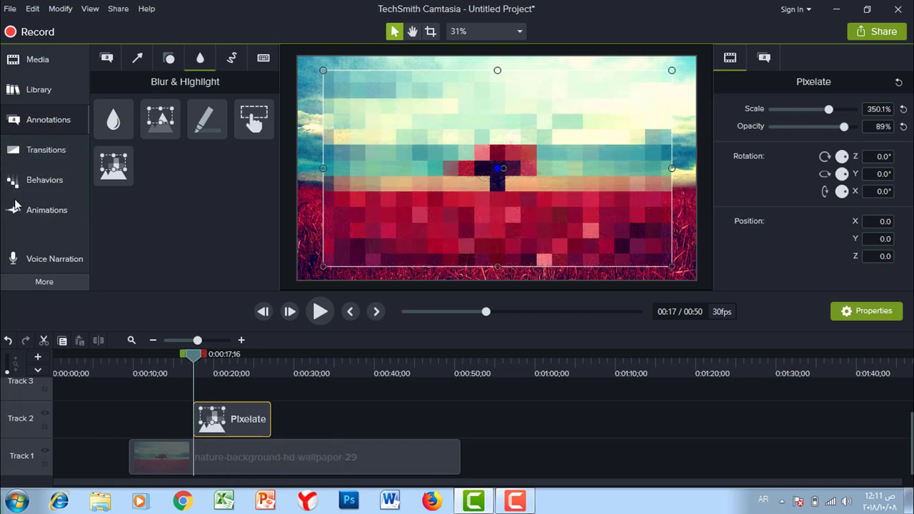
click(34, 151)
drag(139, 139, 214, 411)
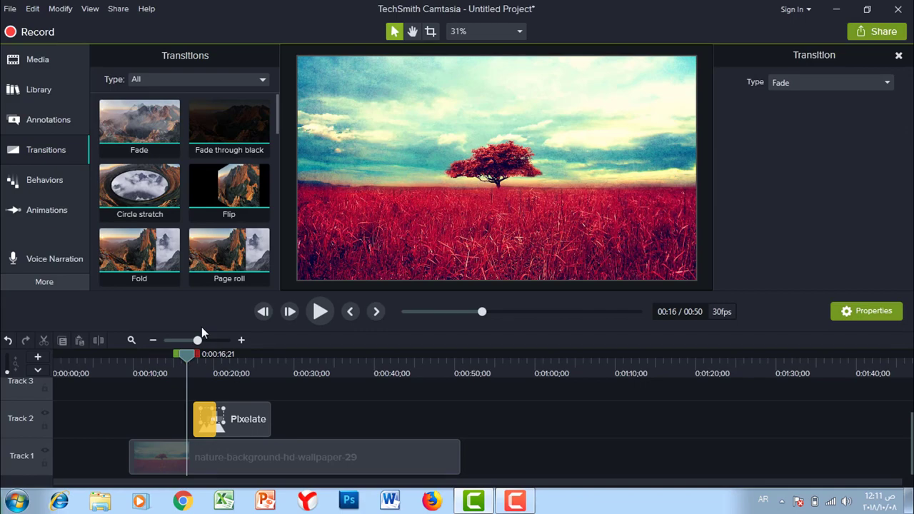
key(space)
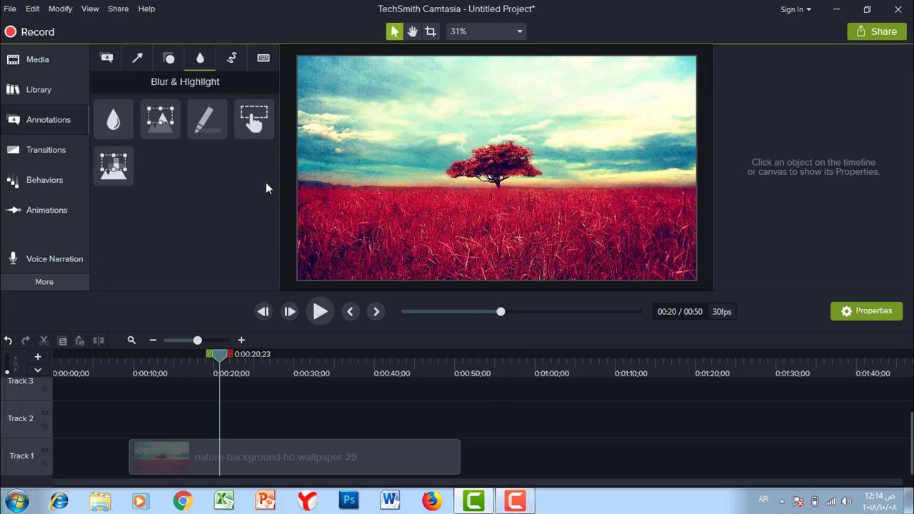
Add a Sketch Motion Oval to Track 2, enlarge it to 137% scale, and centre it around the tree
click(232, 58)
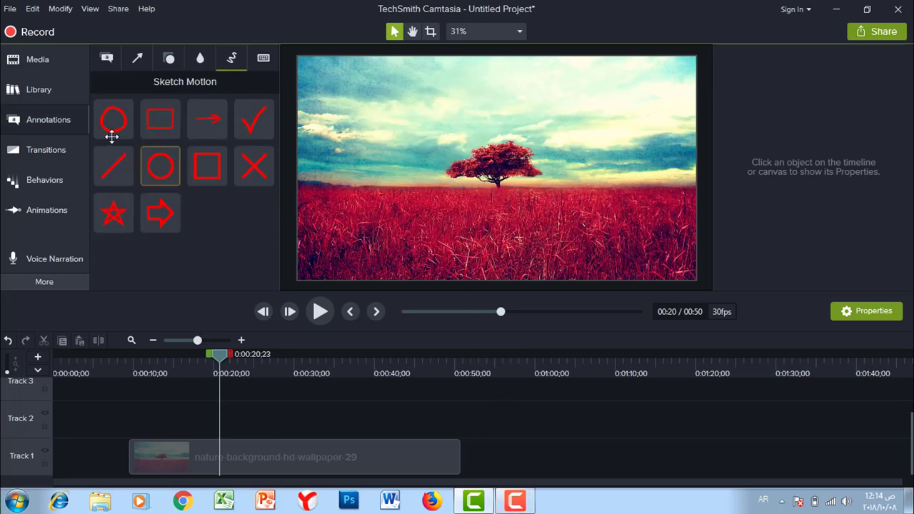
mouse_move(145, 183)
mouse_down()
mouse_move(226, 412)
mouse_move(187, 410)
mouse_up()
drag(220, 371, 188, 357)
drag(546, 139, 556, 127)
drag(447, 196, 424, 207)
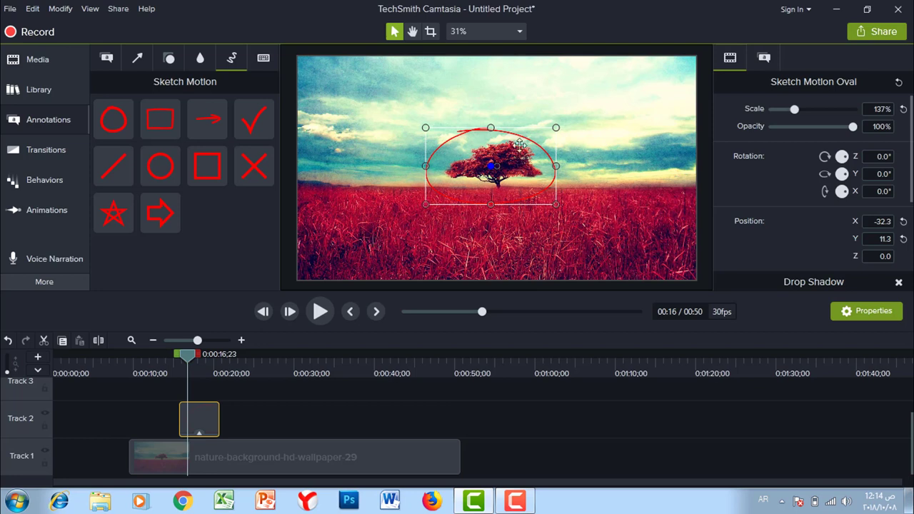
drag(524, 142, 531, 134)
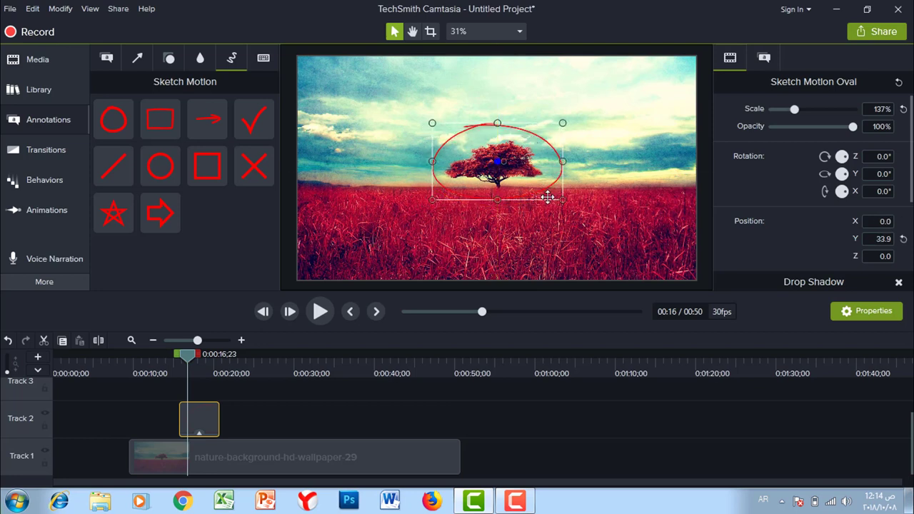
Set the sketch oval's thickness to 12 and play back its drawing animation
click(764, 59)
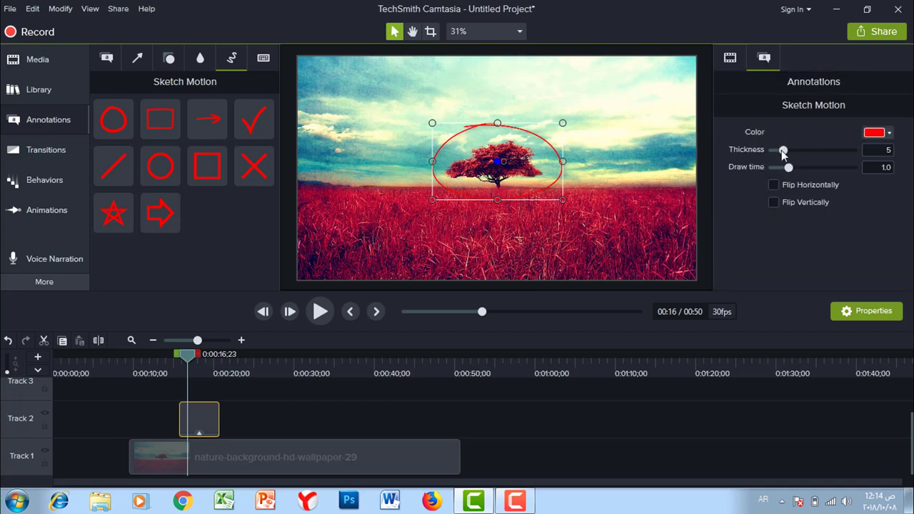
drag(785, 151, 822, 152)
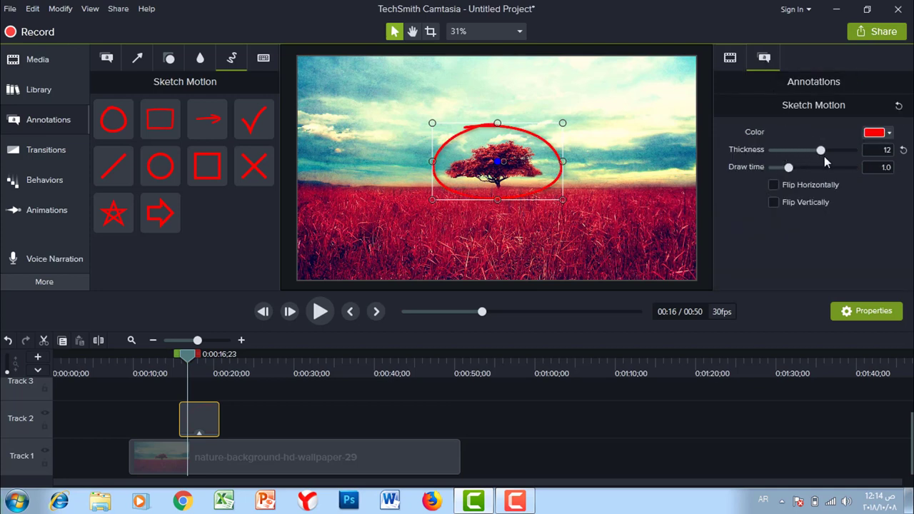
drag(182, 362, 169, 361)
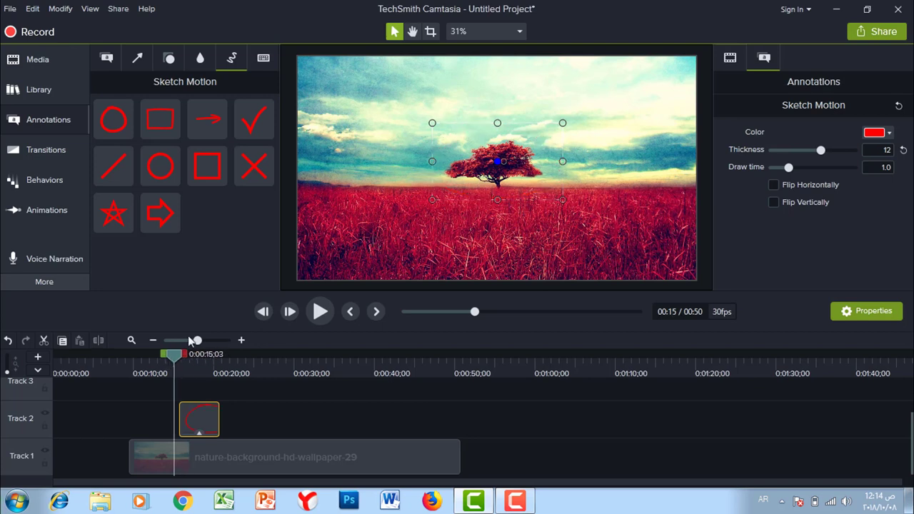
key(space)
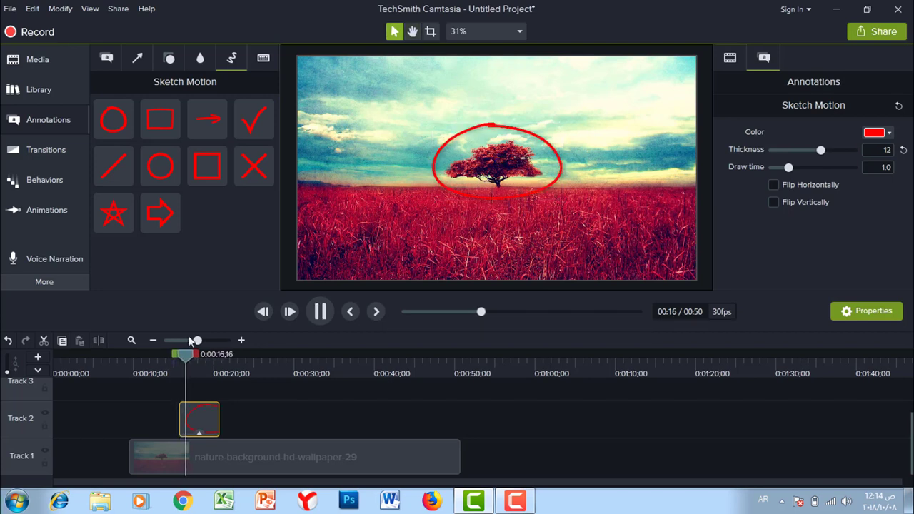
click(320, 312)
Add a Sketch Motion check mark after the oval on Track 2, preview it, and recolour it green
drag(252, 118, 273, 422)
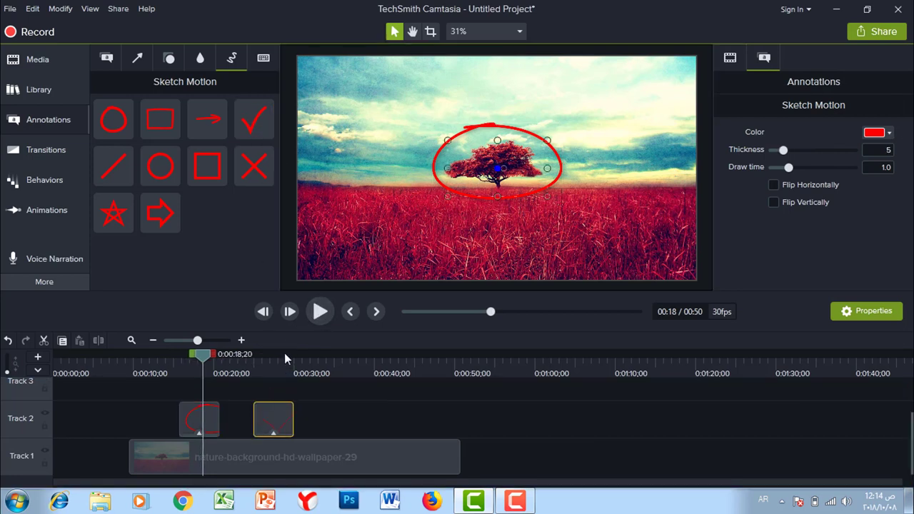
drag(203, 357, 249, 371)
key(space)
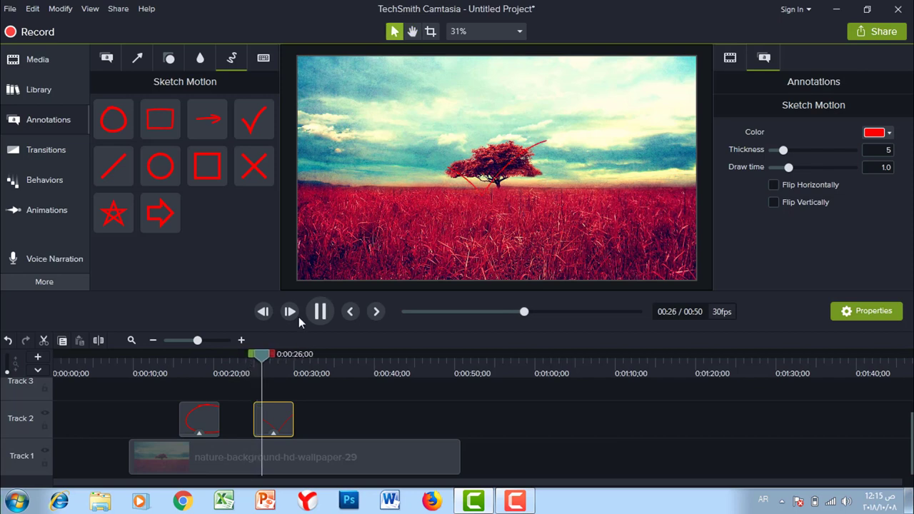
key(space)
click(886, 133)
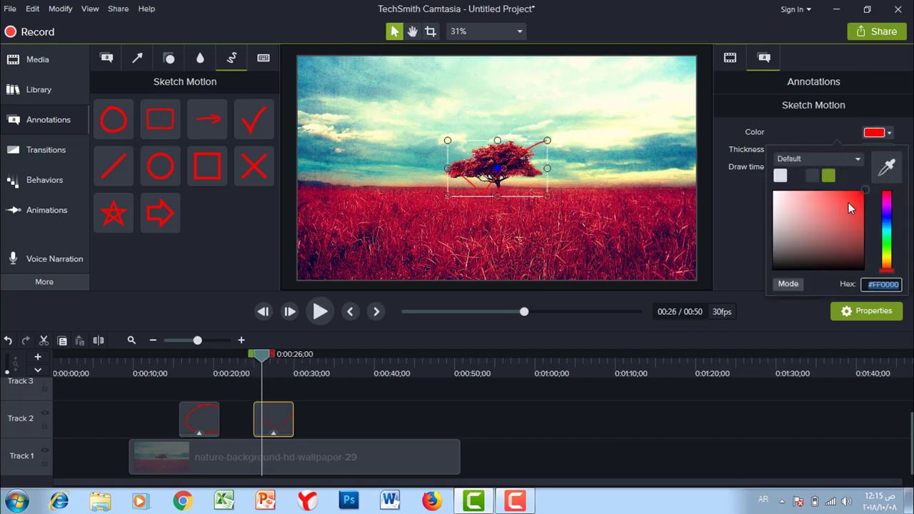
click(834, 178)
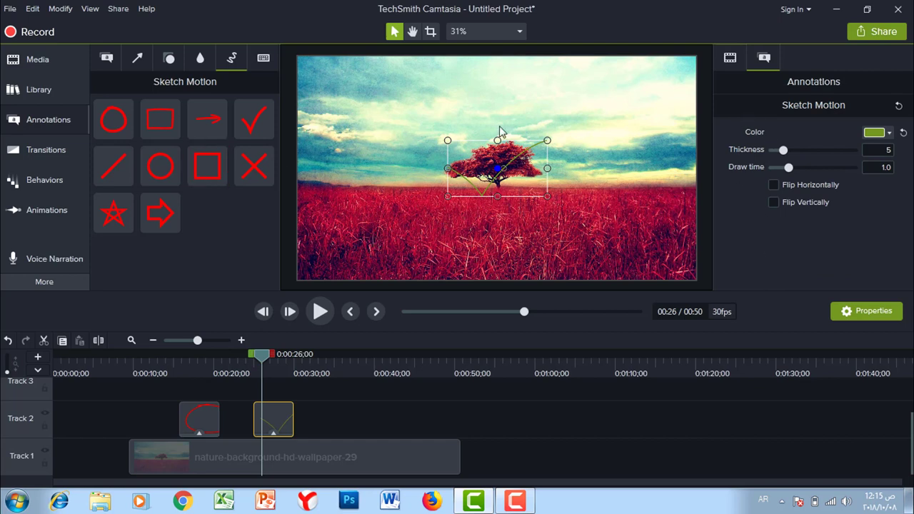
Delete both sketch motion clips from Track 2 and display the keystroke callouts
click(264, 58)
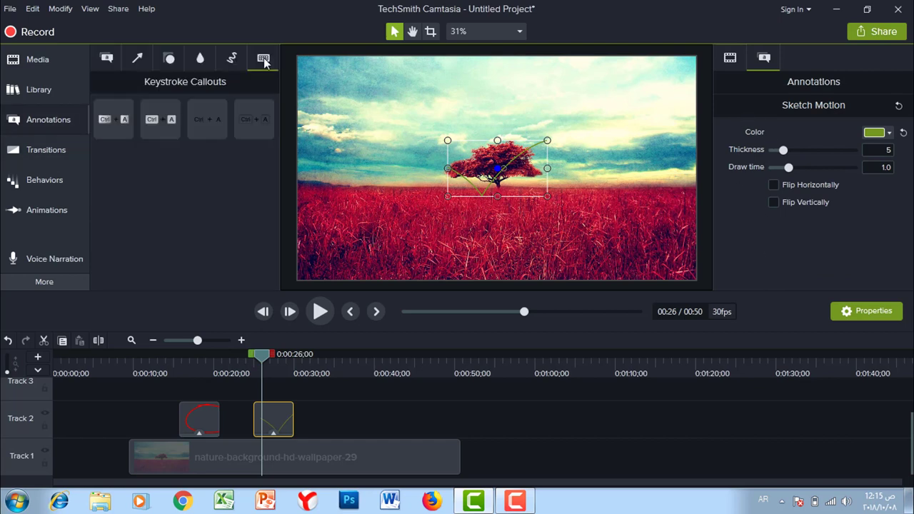
drag(314, 413, 156, 414)
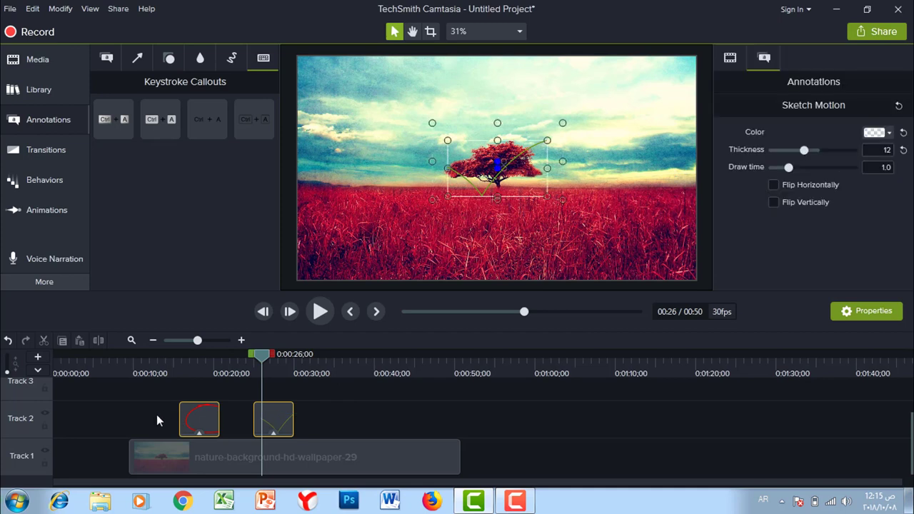
key(Delete)
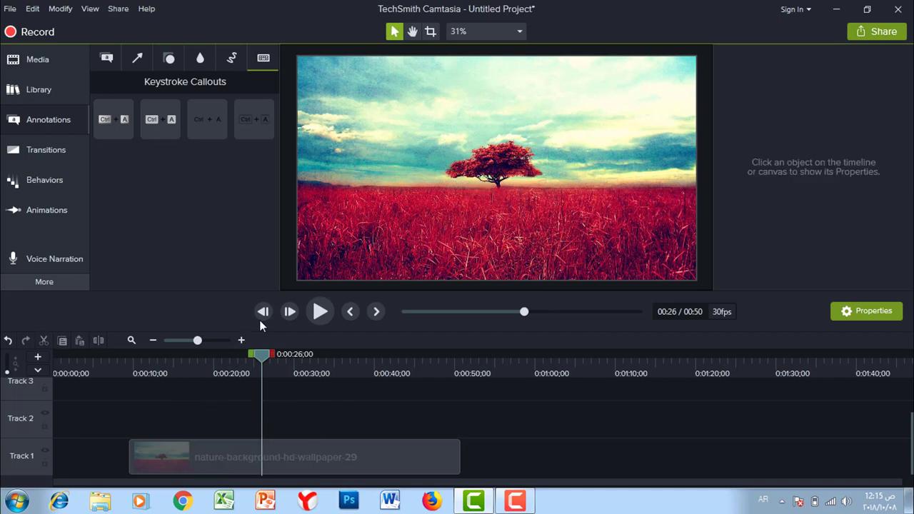
Add the first Ctrl+A keystroke callout to Track 2 at 0:00:17;27 and enlarge it across the tree
drag(263, 366, 197, 367)
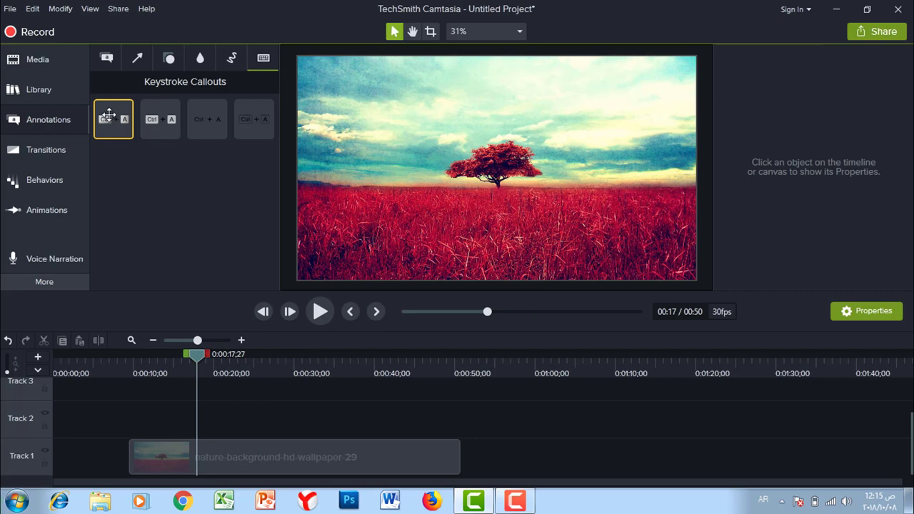
mouse_move(109, 116)
mouse_down()
mouse_move(195, 418)
mouse_move(215, 423)
mouse_up()
drag(459, 158, 348, 126)
drag(405, 142, 428, 158)
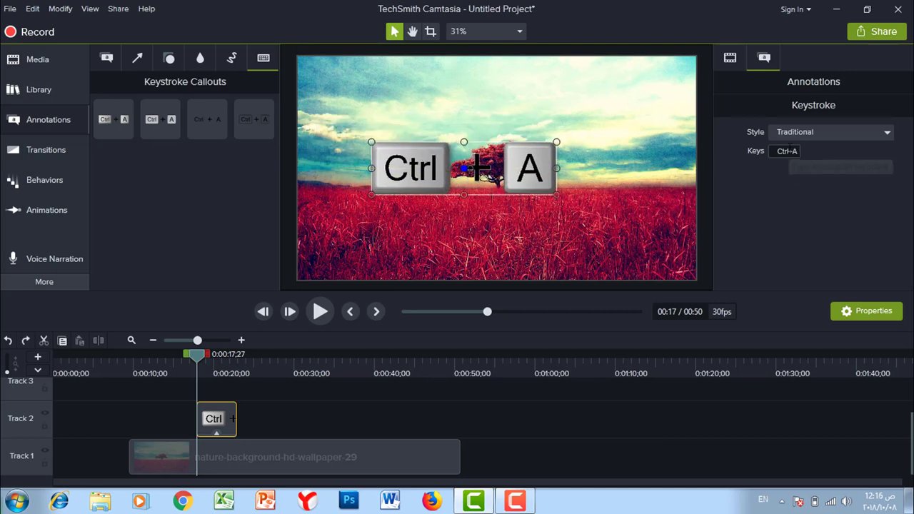
Change the keystroke callout's keys to Shift+B and again to Shift+F, and delete the callout
click(788, 151)
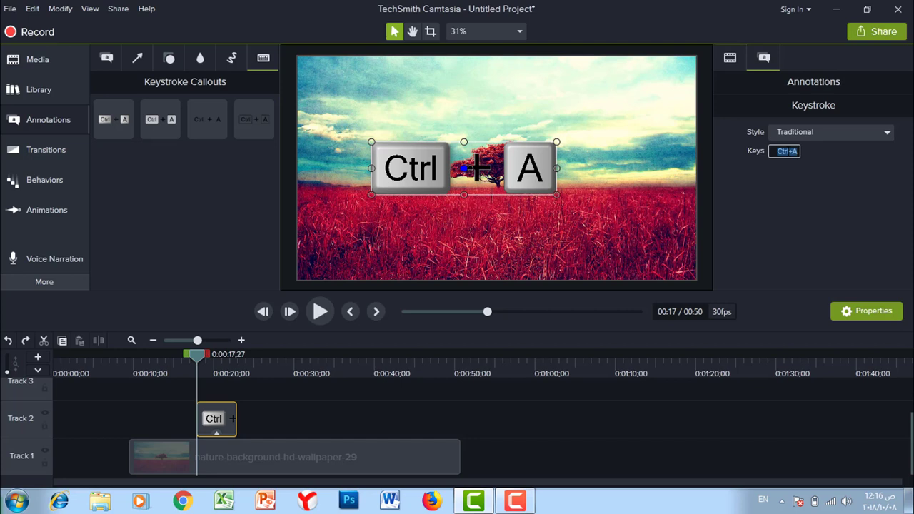
key(shift)
key(shift+b)
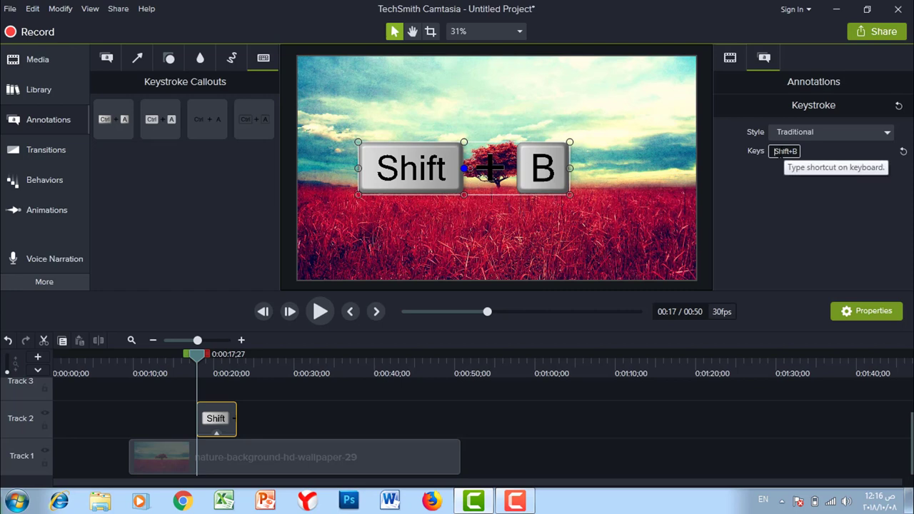
key(shift+f)
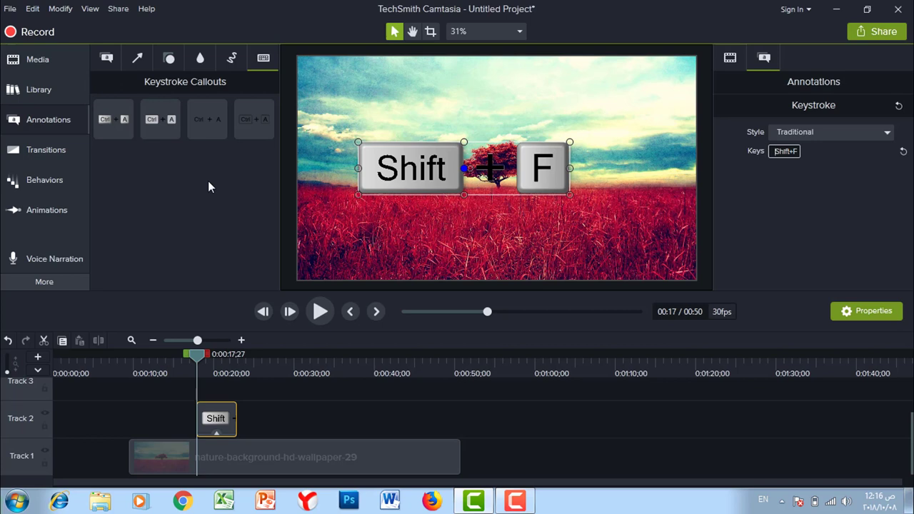
key(Delete)
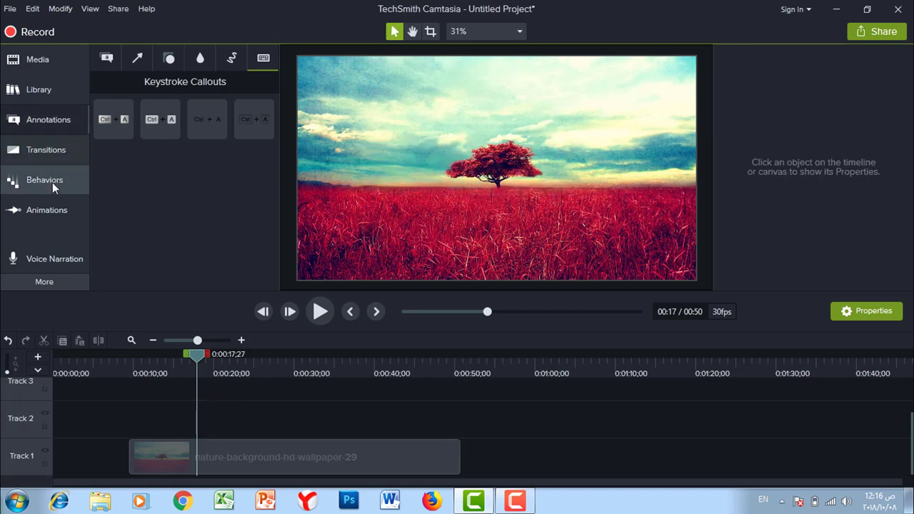
click(34, 181)
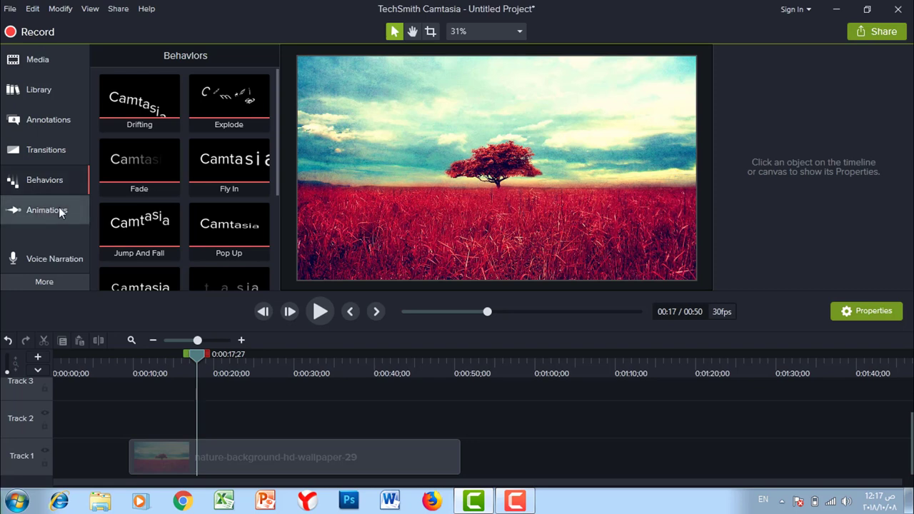
mouse_move(279, 100)
mouse_down()
mouse_move(274, 182)
mouse_move(274, 102)
mouse_up()
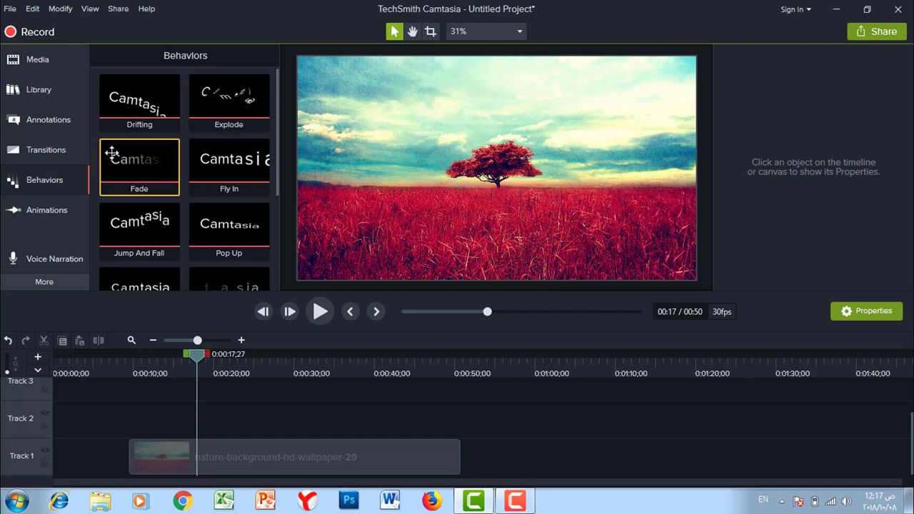
Add a plain ABC text callout without a background onto the picture beside the tree
click(37, 119)
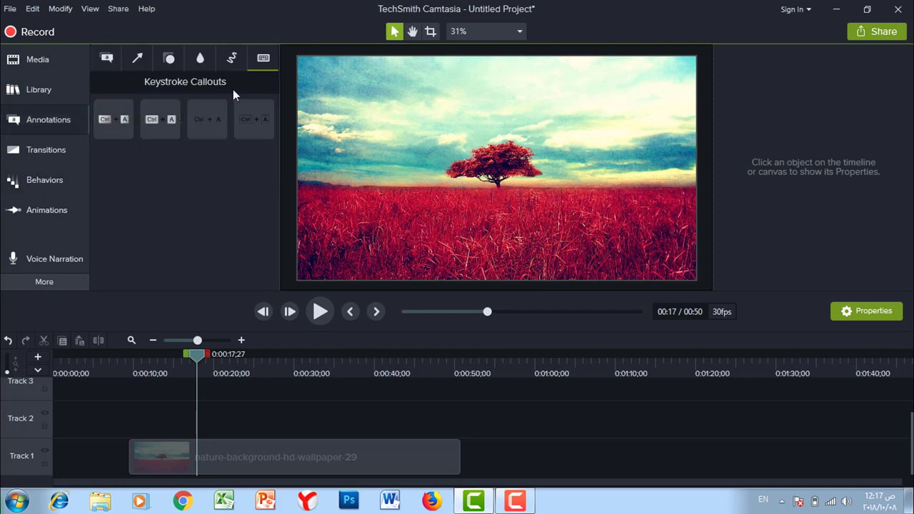
click(107, 60)
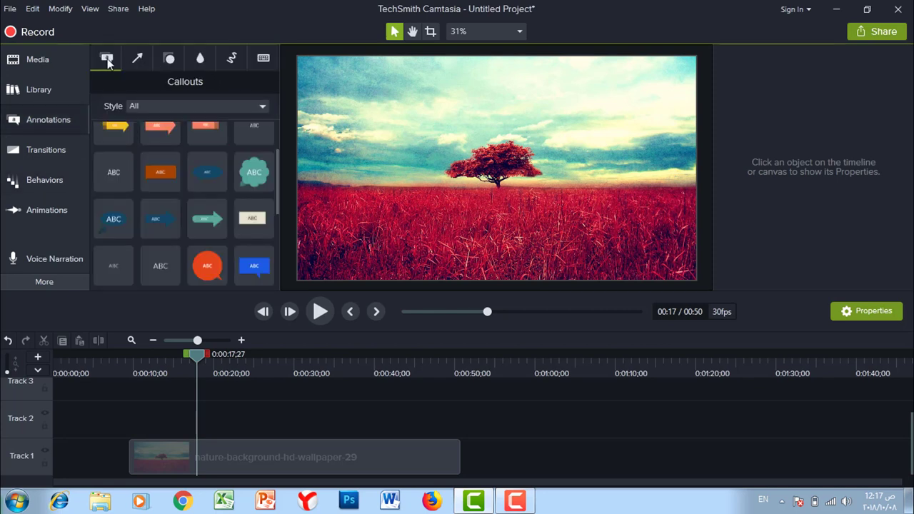
drag(276, 177, 274, 221)
drag(161, 152, 403, 170)
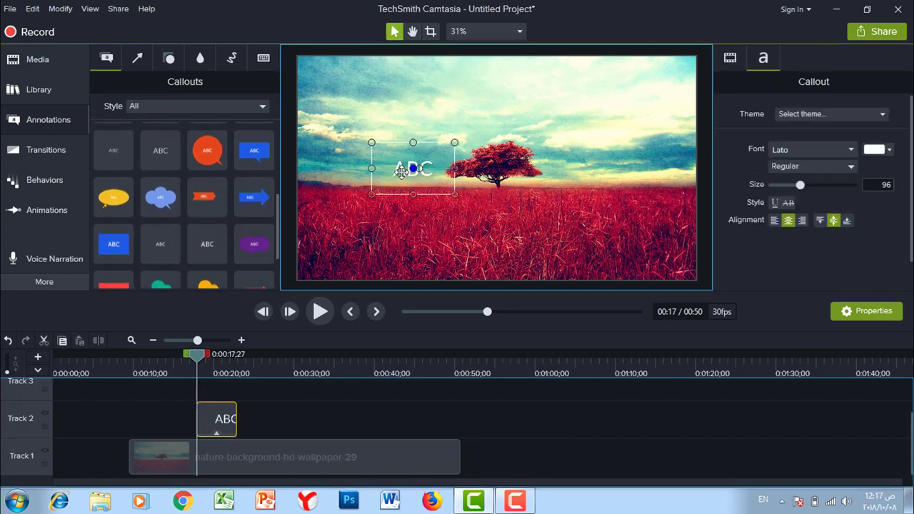
Format the ABC text in red #FF0000 at size 141 and move it up into the sky
click(889, 150)
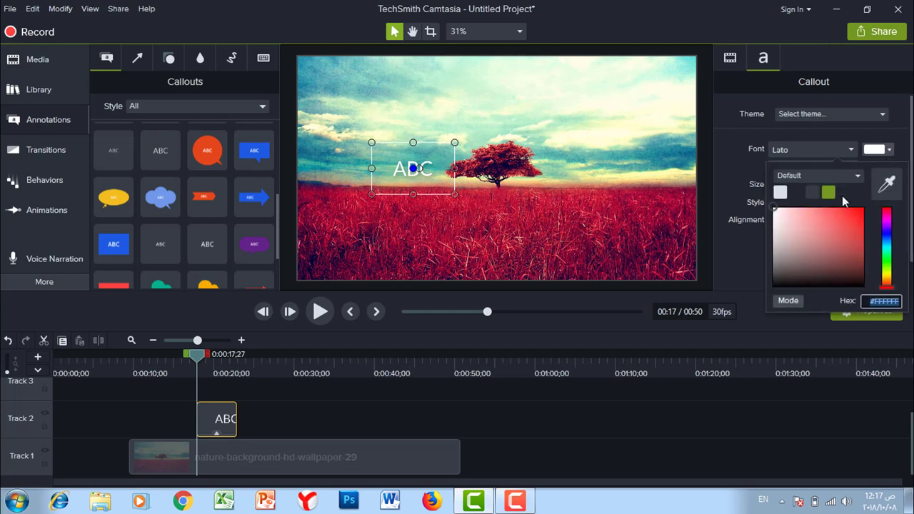
drag(847, 210, 863, 213)
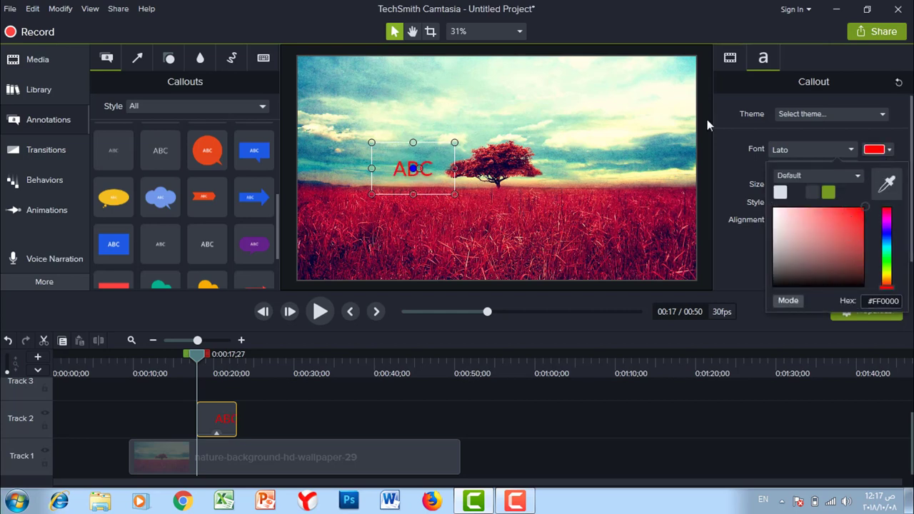
click(886, 147)
drag(801, 184, 822, 187)
drag(440, 149, 447, 80)
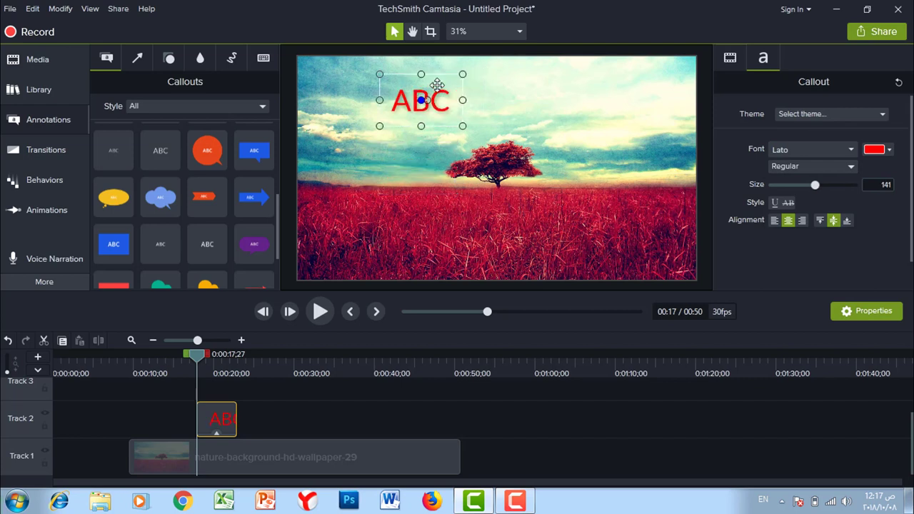
Extend the ABC text clip's duration on Track 2 and apply the Drifting behavior to it
click(32, 181)
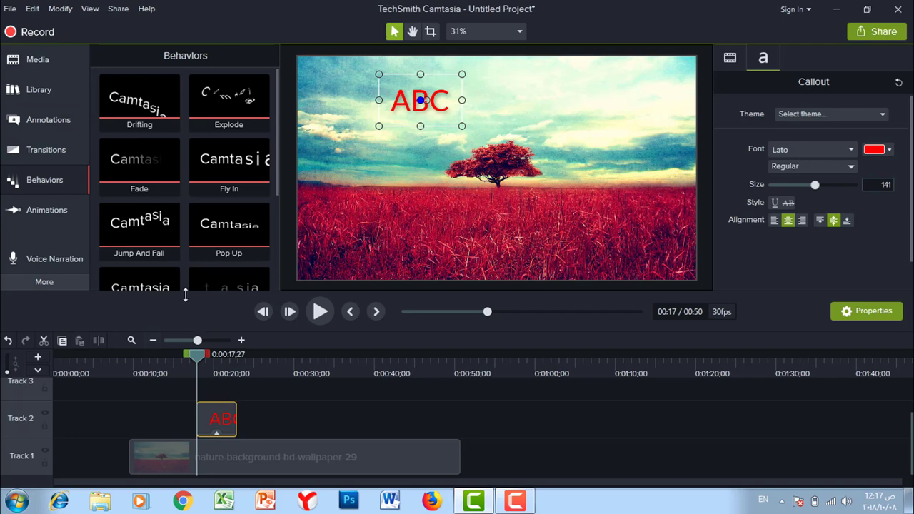
drag(235, 422, 279, 422)
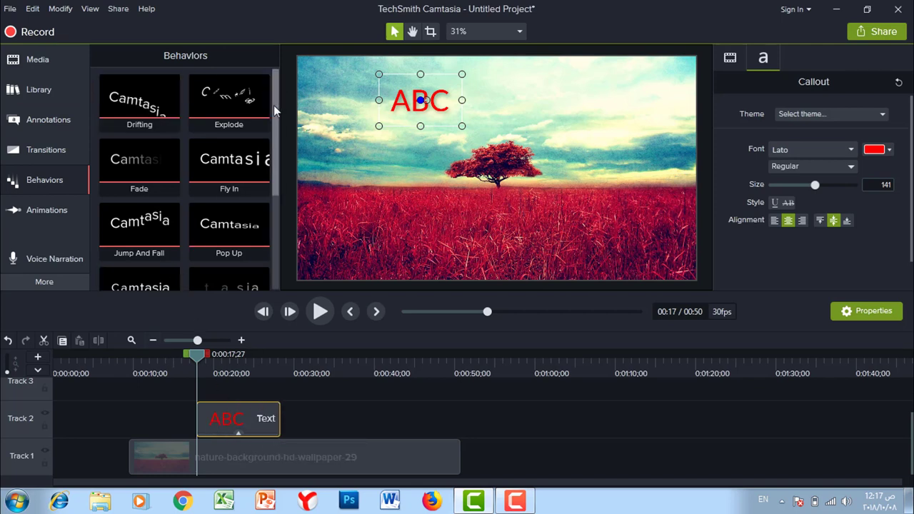
mouse_move(273, 105)
mouse_down()
mouse_move(272, 192)
mouse_move(268, 91)
mouse_up()
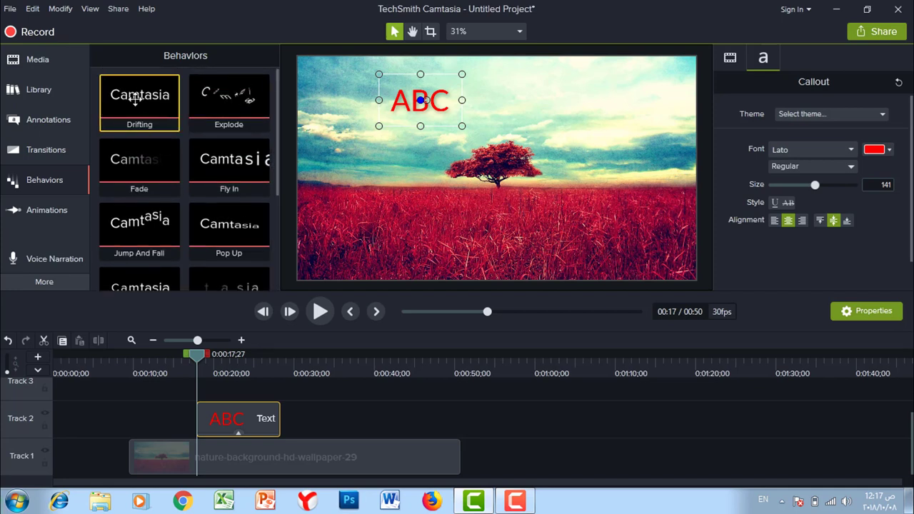
drag(137, 106, 232, 416)
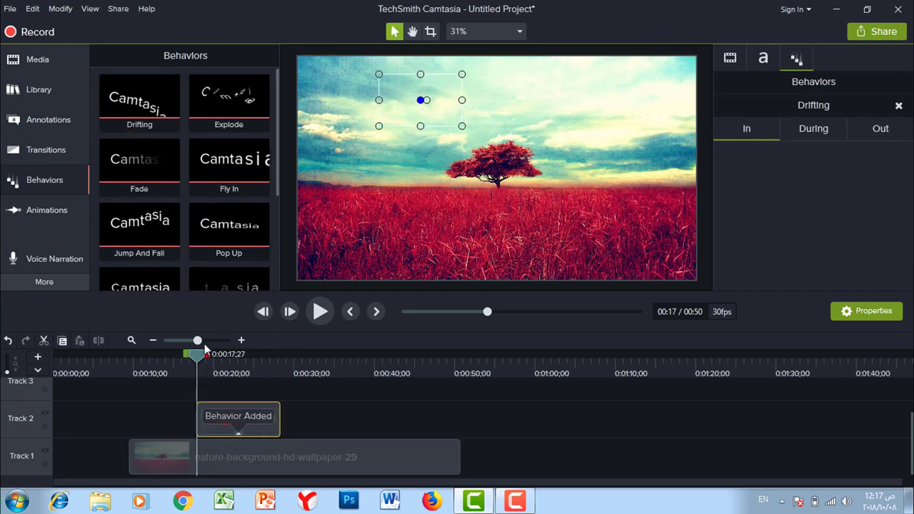
Preview the Drifting behavior, and remove the Drop Shadow and Drifting effects from the ABC text clip
key(space)
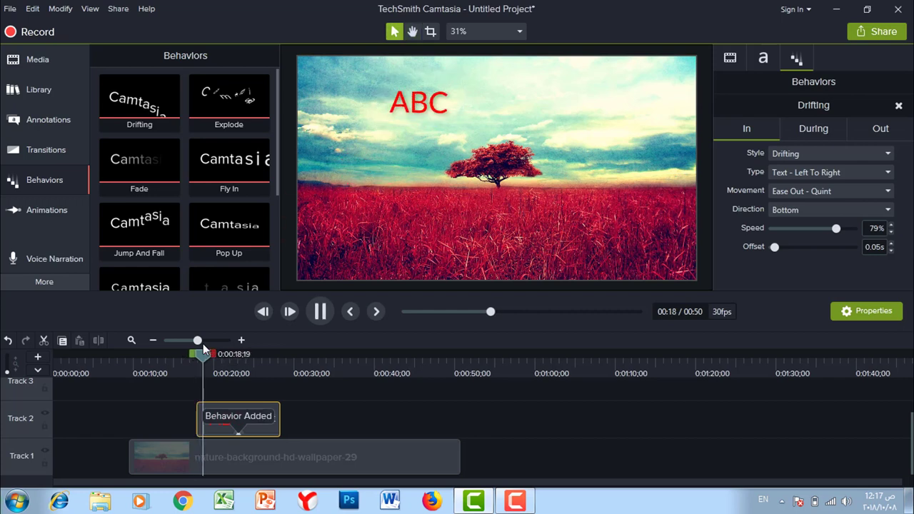
key(space)
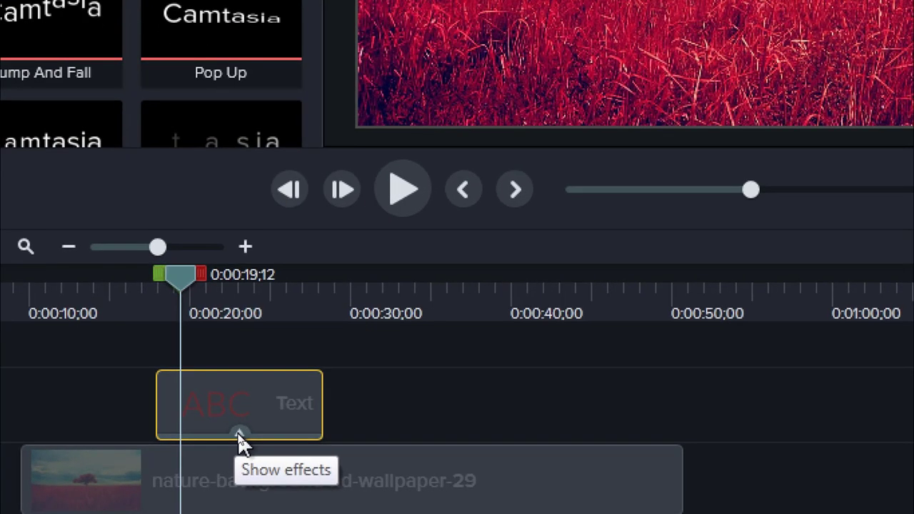
click(240, 434)
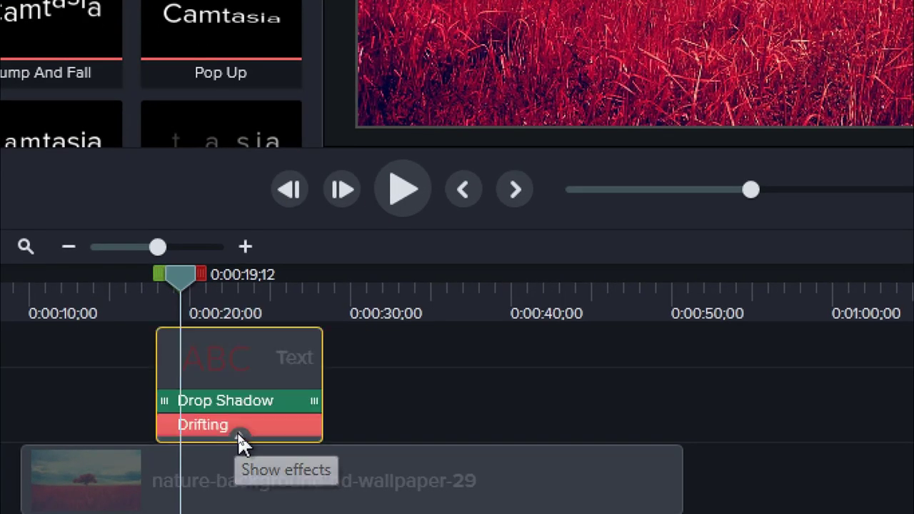
click(210, 402)
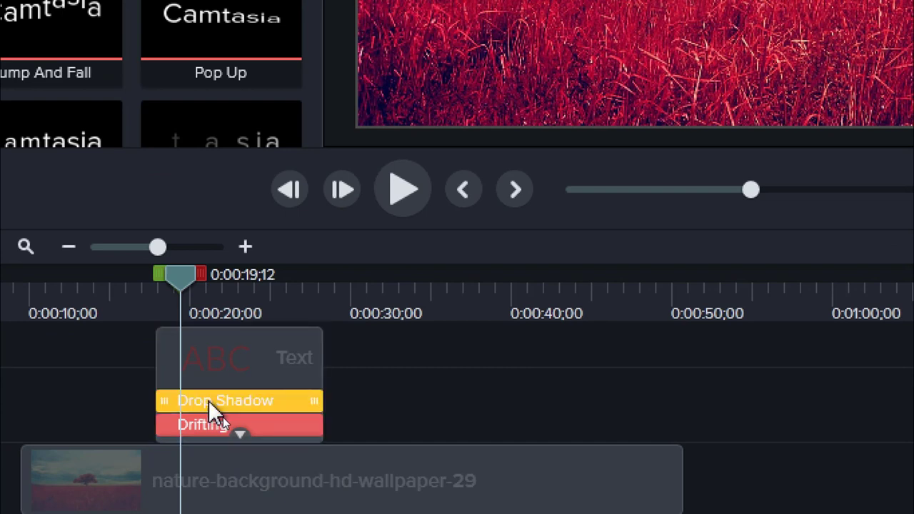
key(Delete)
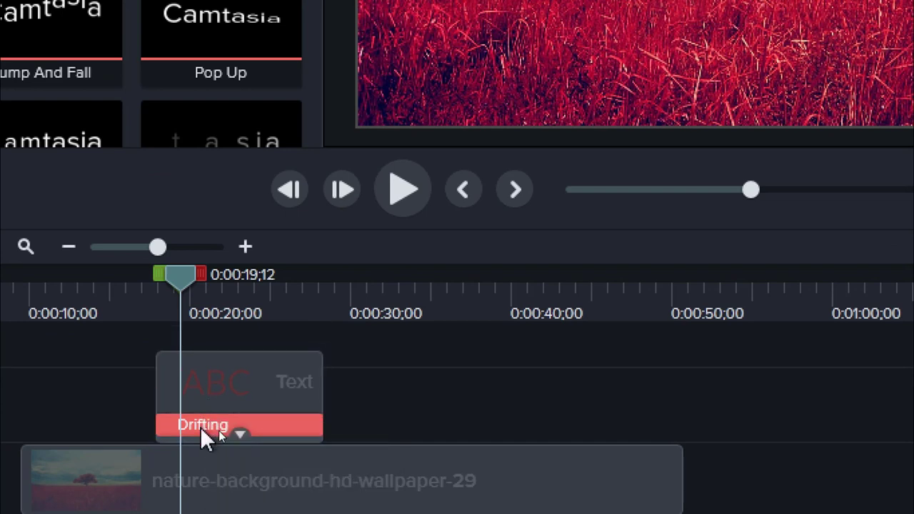
click(202, 429)
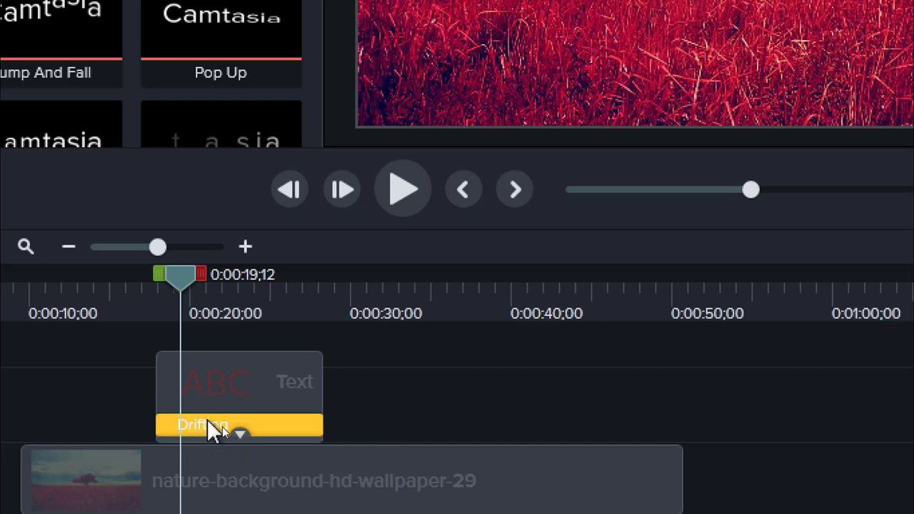
key(Delete)
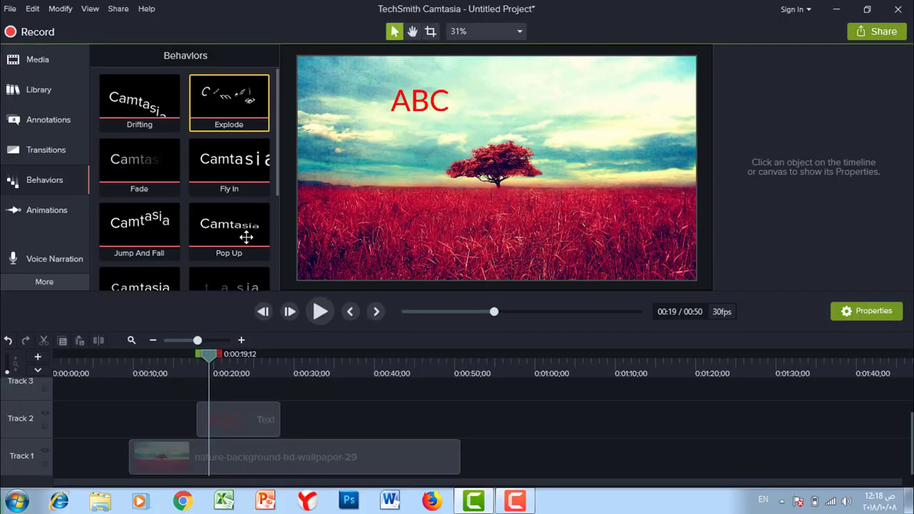
Apply the Explode behavior to the ABC text clip on Track 2 and play it from before the clip's start
click(253, 411)
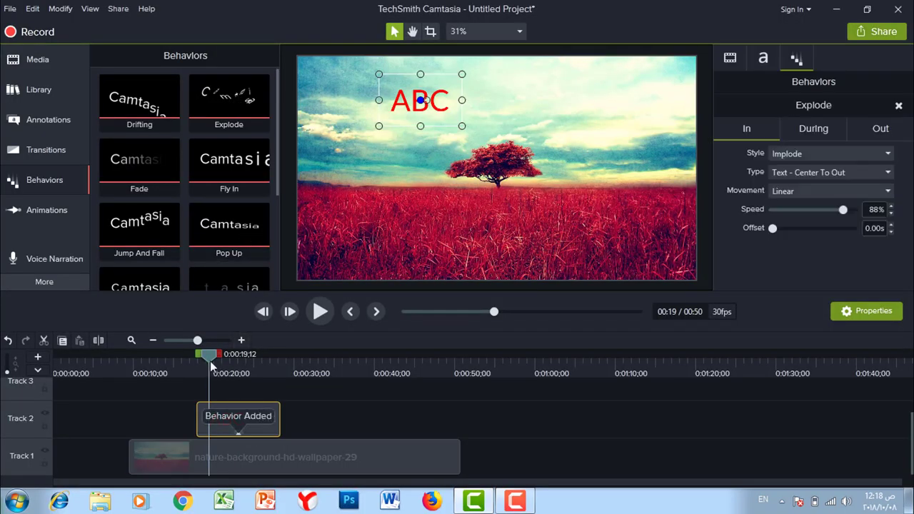
drag(211, 366, 191, 364)
key(space)
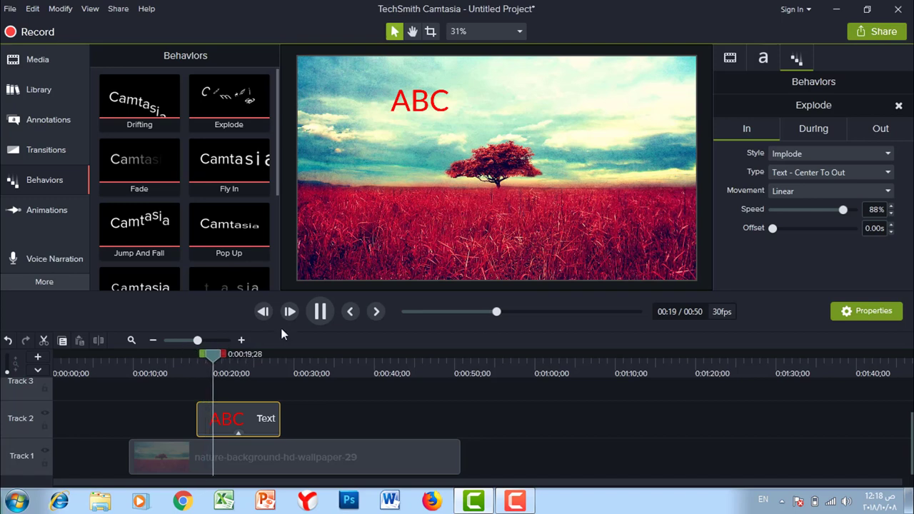
click(320, 311)
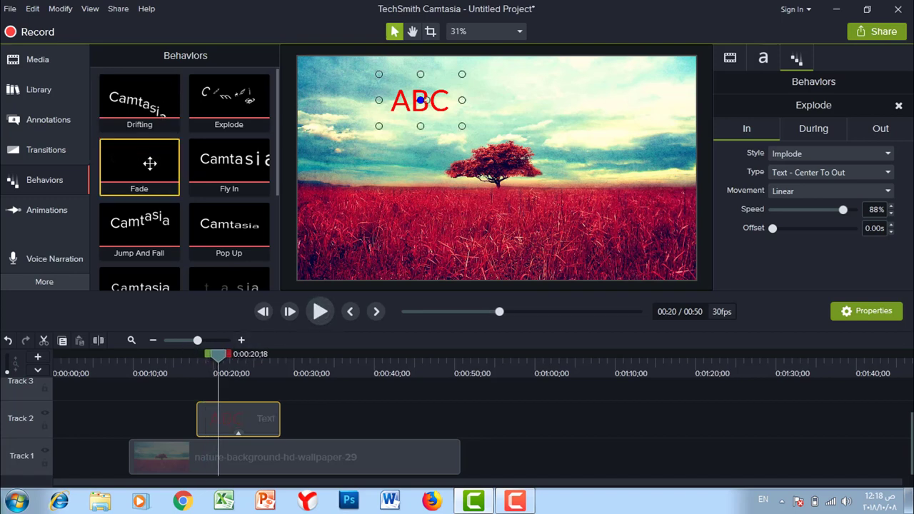
Show the ABC clip's effects and remove the Explode behavior
click(238, 432)
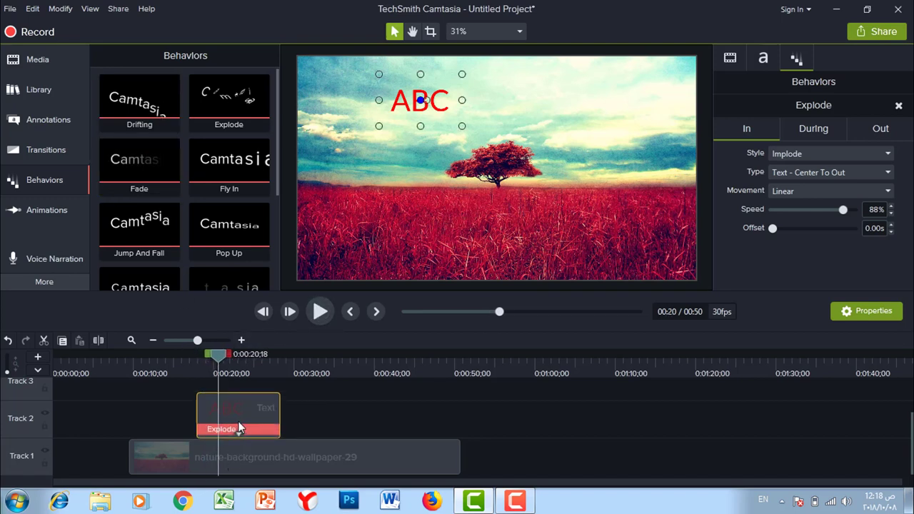
click(251, 430)
key(Delete)
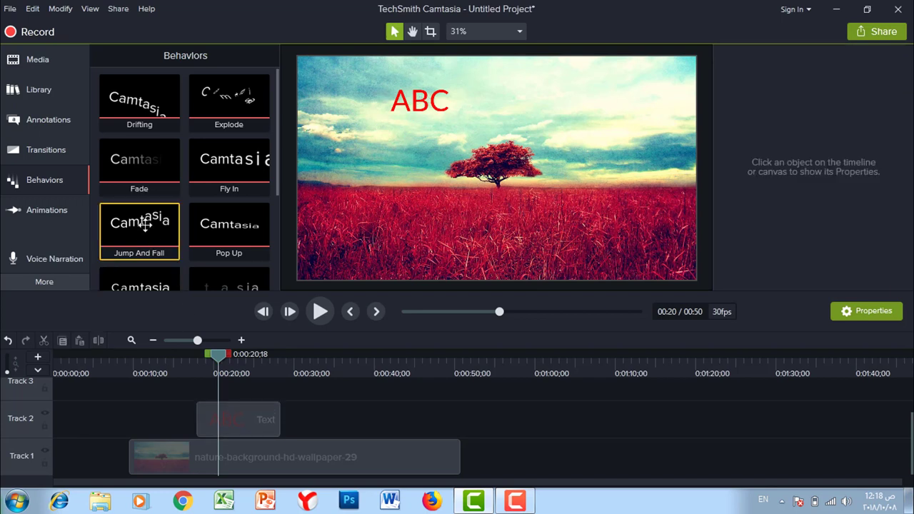
Apply the Fade behavior to the ABC text clip and preview it from before the clip's start
drag(140, 184, 239, 428)
drag(219, 361, 190, 359)
key(space)
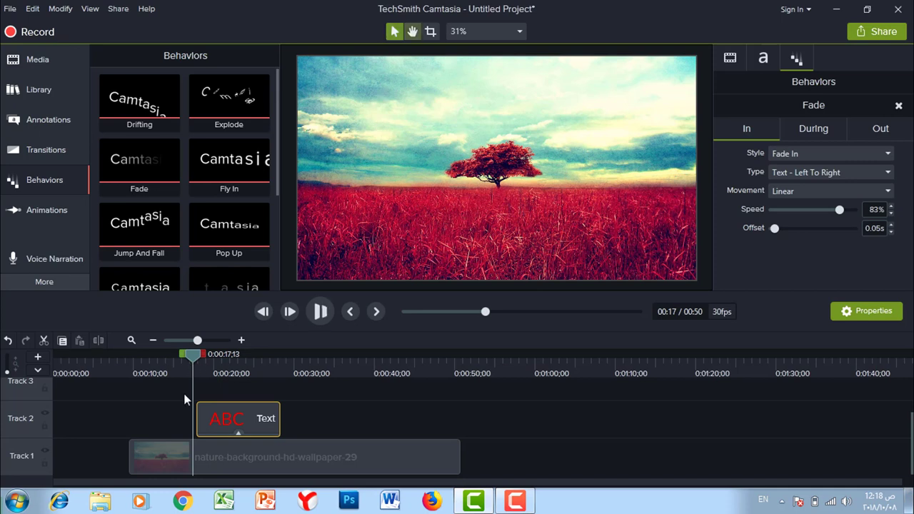
click(422, 103)
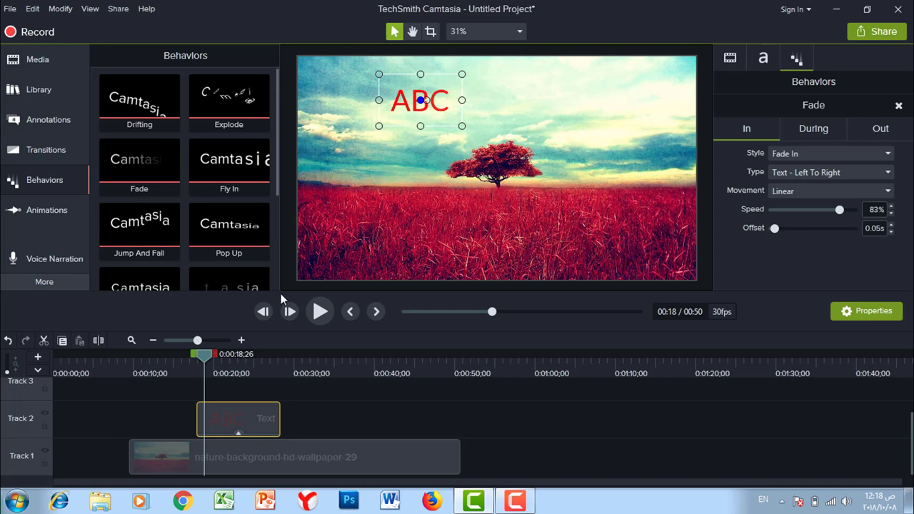
Select the ABC clip's Fade behavior, change its In style to Grow, and set it back to Fade In
click(239, 434)
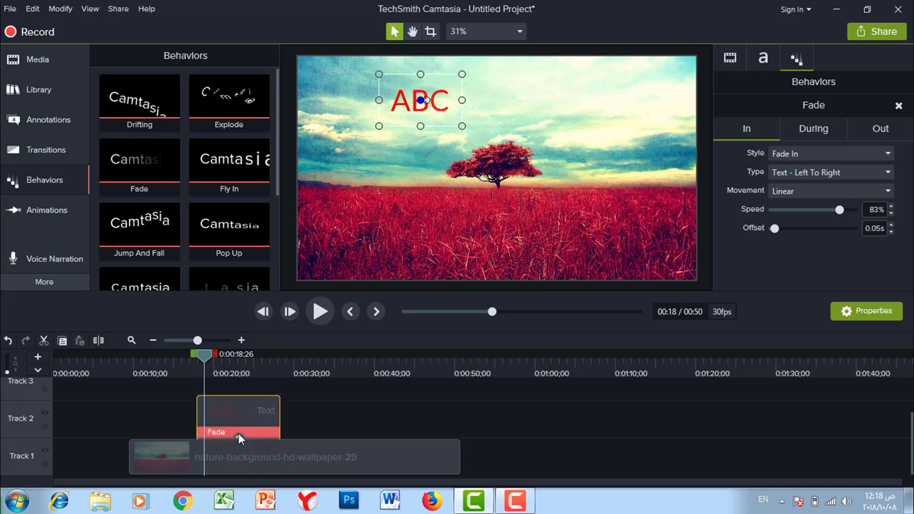
click(219, 433)
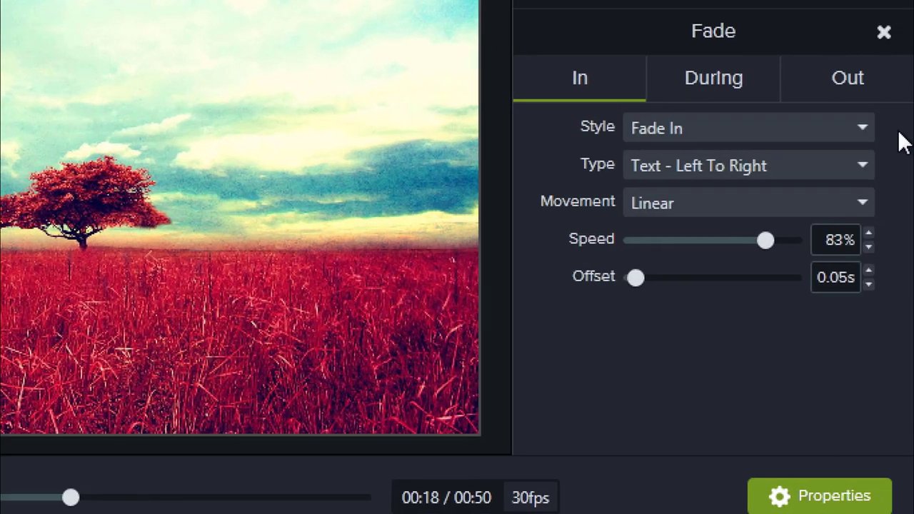
click(779, 125)
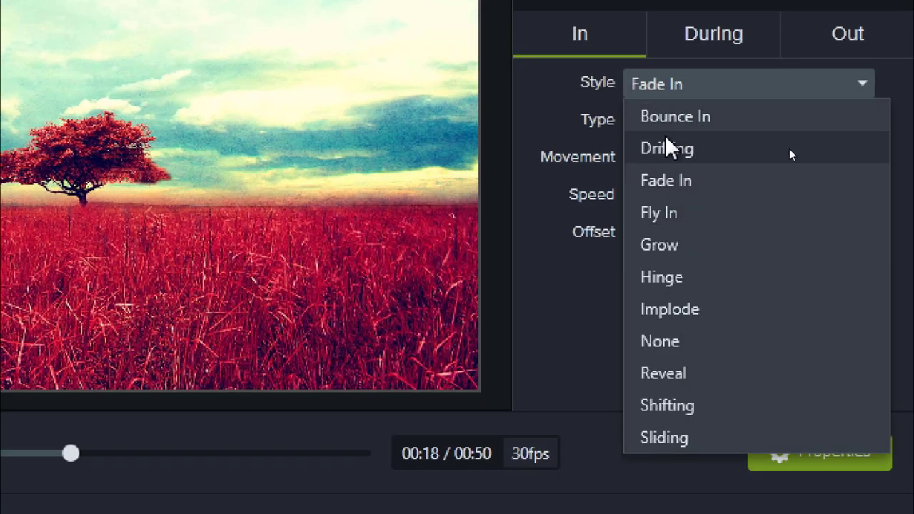
click(666, 245)
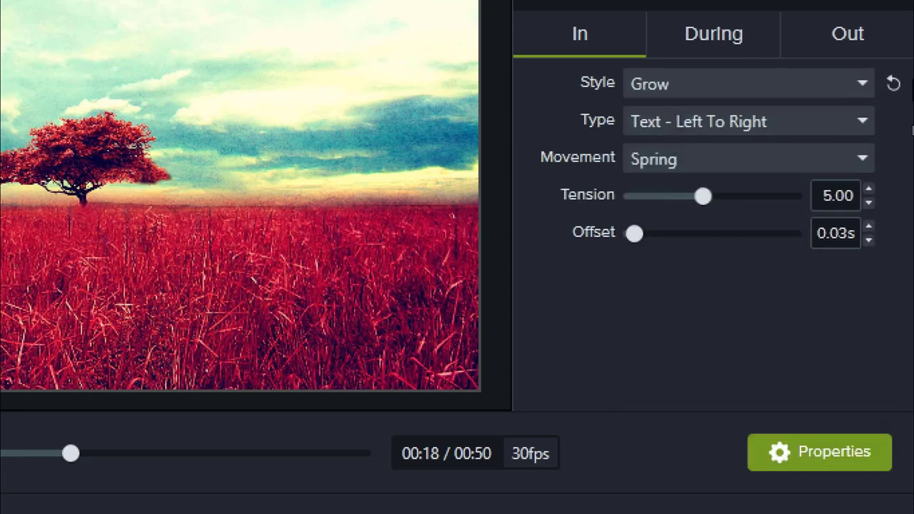
click(861, 83)
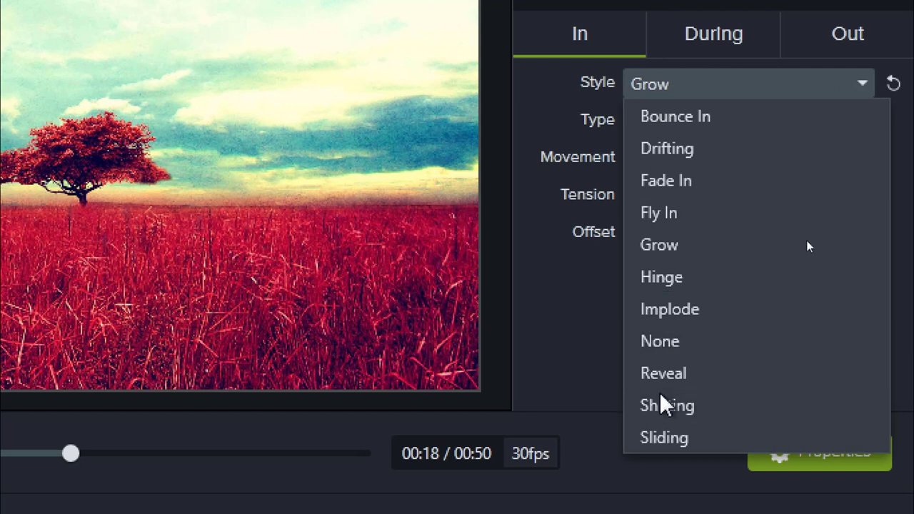
click(684, 191)
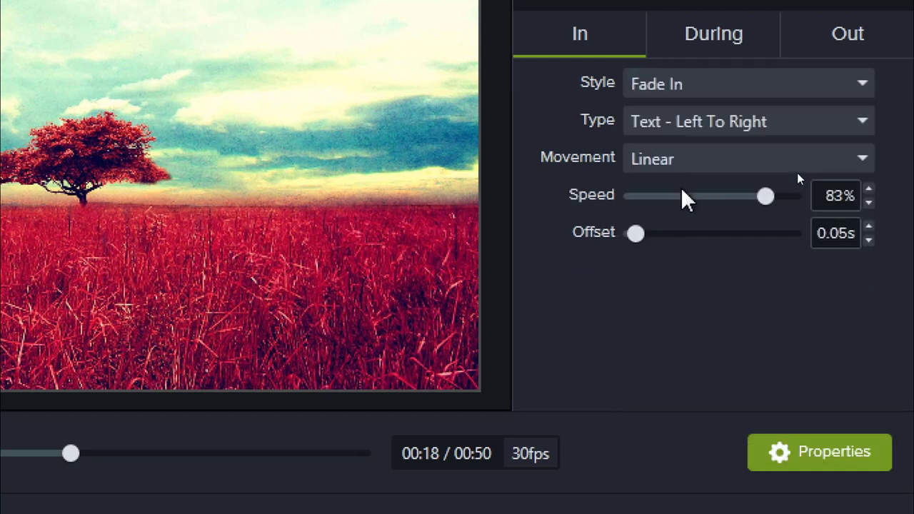
Examine the Object and Text animation types offered for the Fade behavior's In phase
click(755, 133)
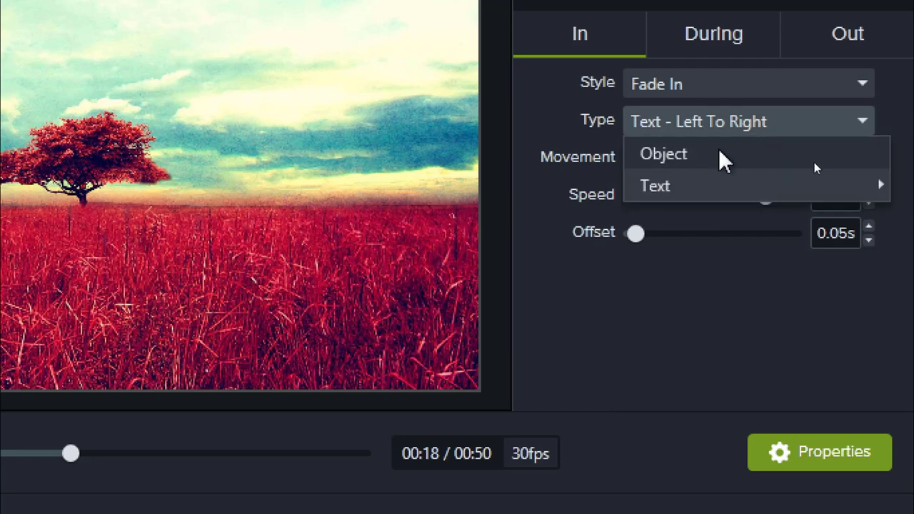
mouse_move(743, 191)
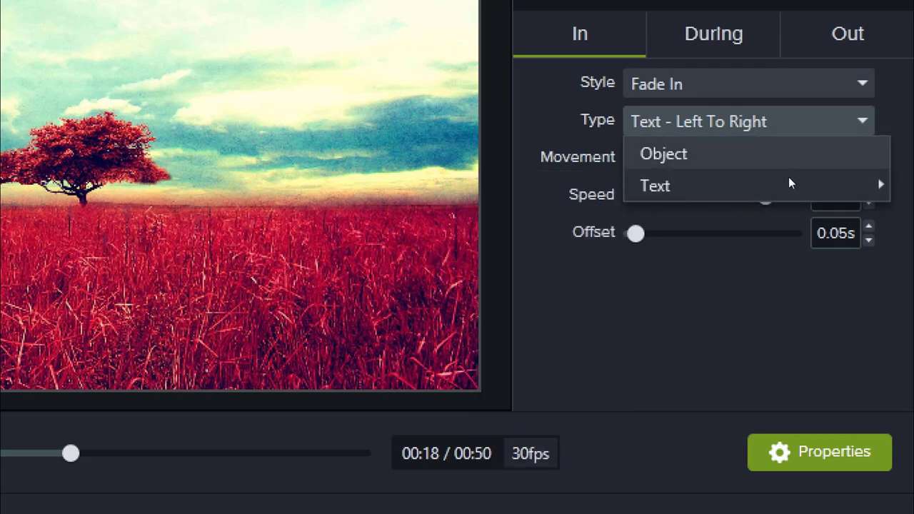
mouse_move(788, 177)
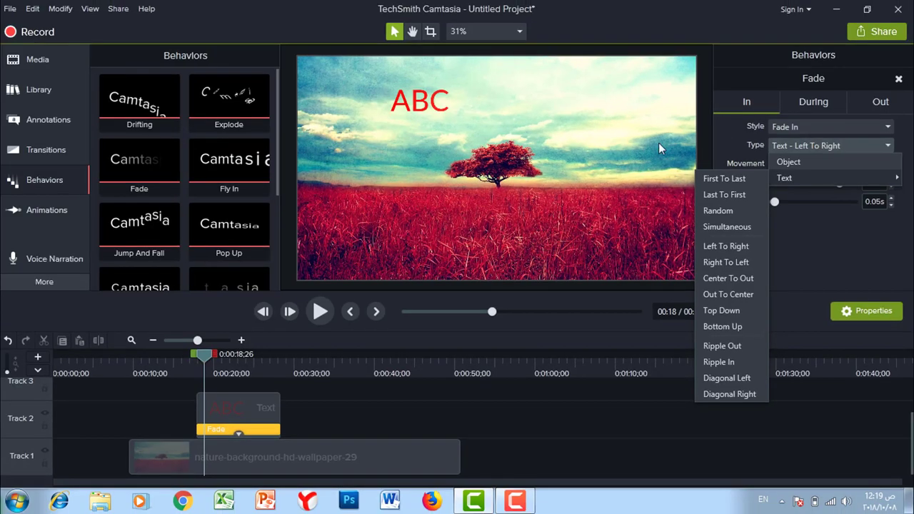
Replace the ABC text clip's Fade behavior with Pop Up and preview it from before the clip's start
click(238, 227)
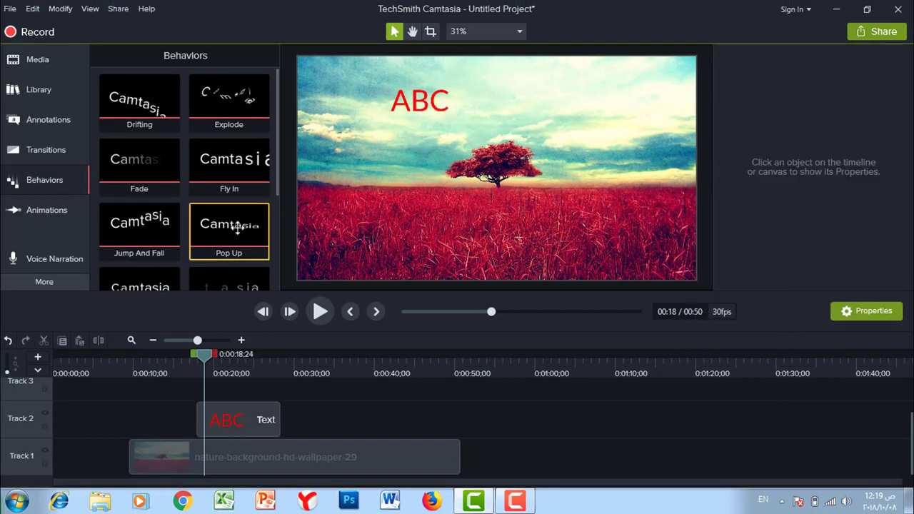
drag(238, 228, 238, 424)
mouse_move(208, 360)
mouse_down()
mouse_move(168, 359)
mouse_move(194, 359)
mouse_up()
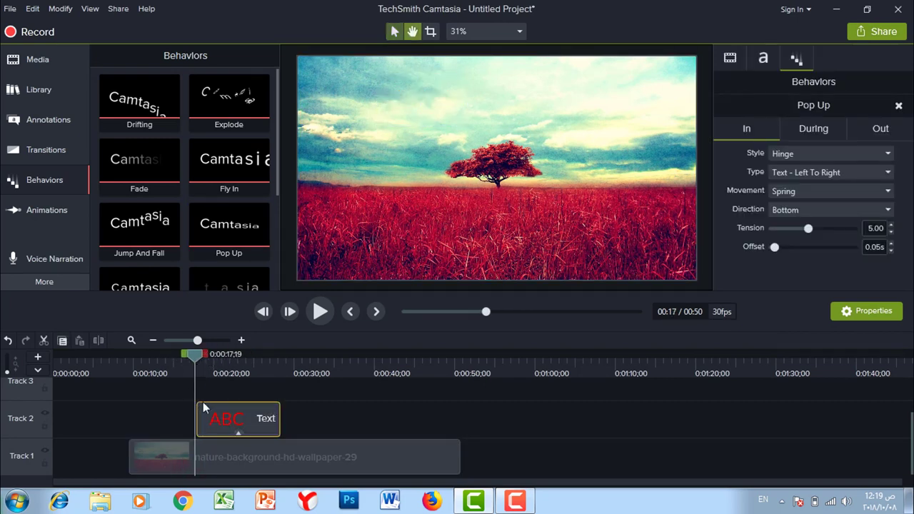
click(320, 311)
click(410, 116)
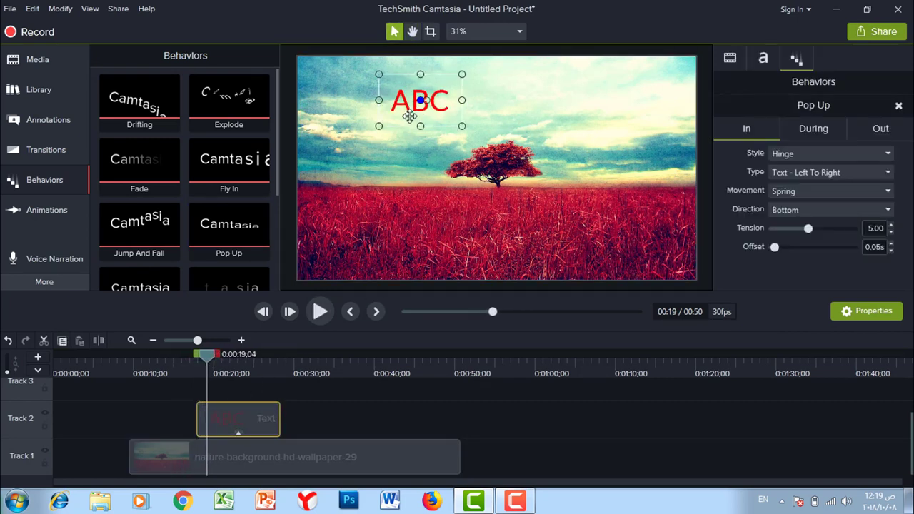
Set the Pop Up behavior's In type to Object and return the playhead to the start of the ABC clip
drag(208, 360, 195, 359)
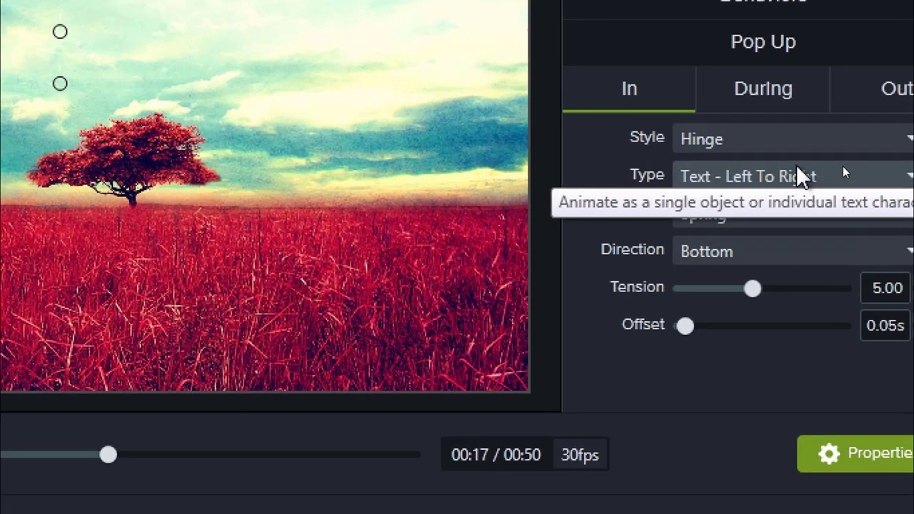
click(888, 176)
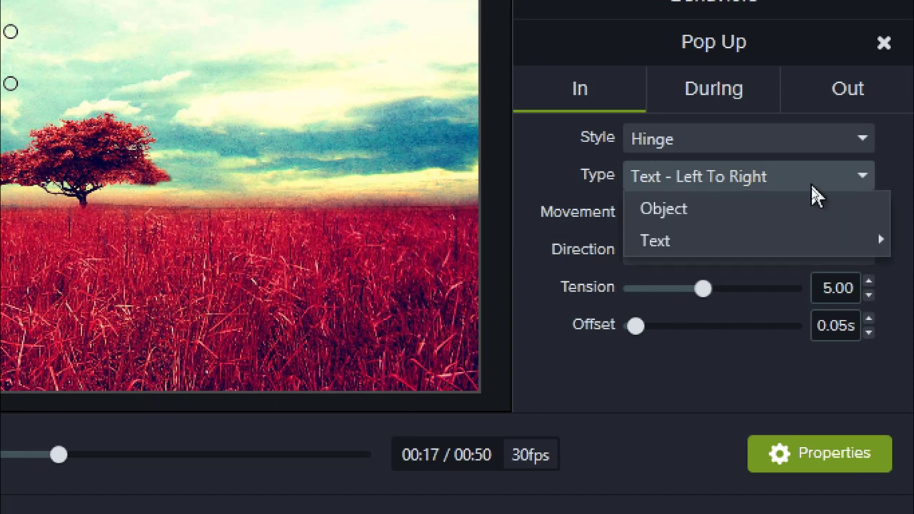
click(677, 210)
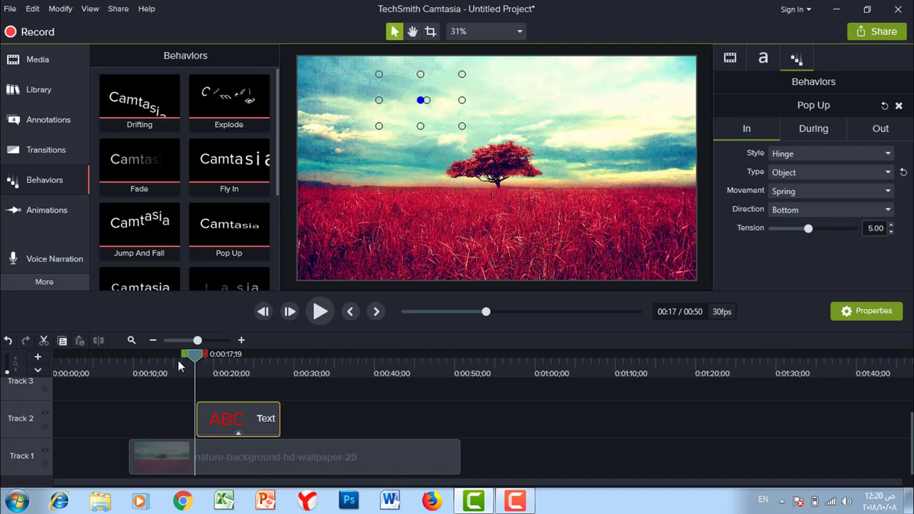
mouse_move(192, 357)
mouse_down()
mouse_move(204, 357)
mouse_move(195, 356)
mouse_up()
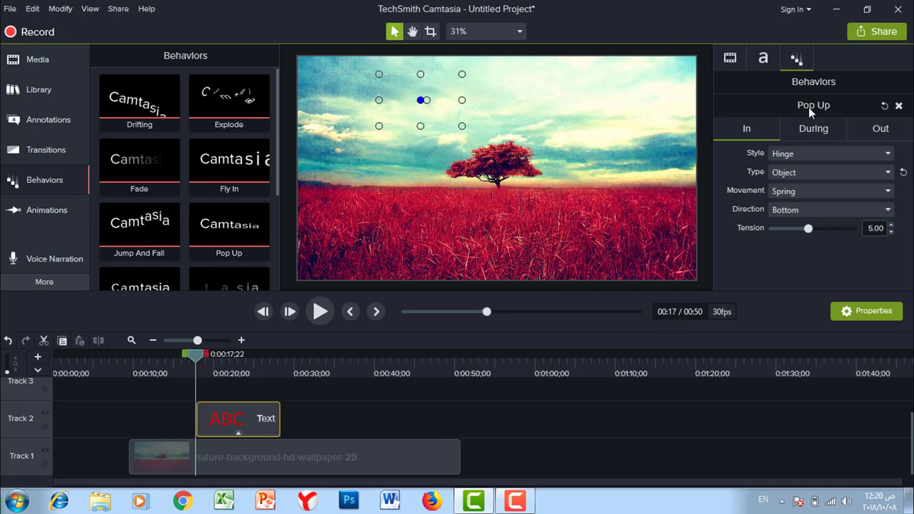
Set the Pop Up behavior's In type to Text - Right To Left and scrub through the start of the ABC clip
click(818, 172)
mouse_move(813, 201)
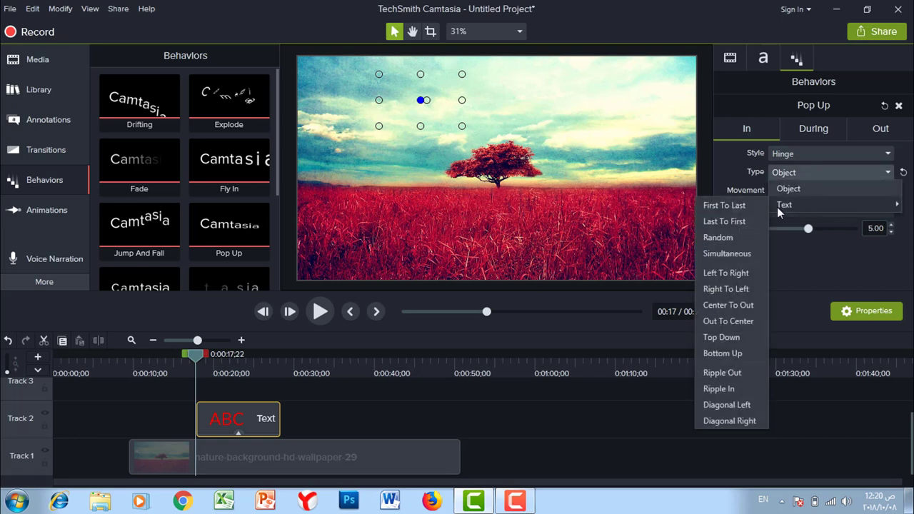
click(725, 288)
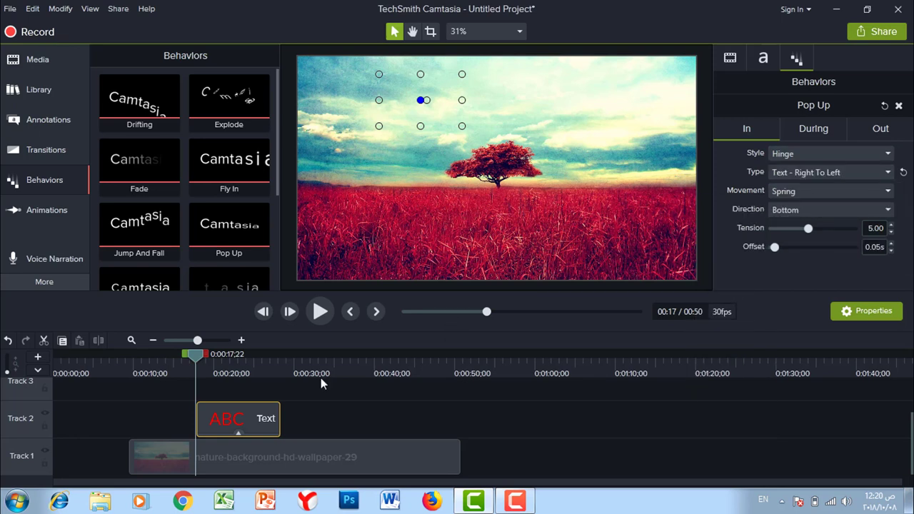
drag(189, 355, 204, 357)
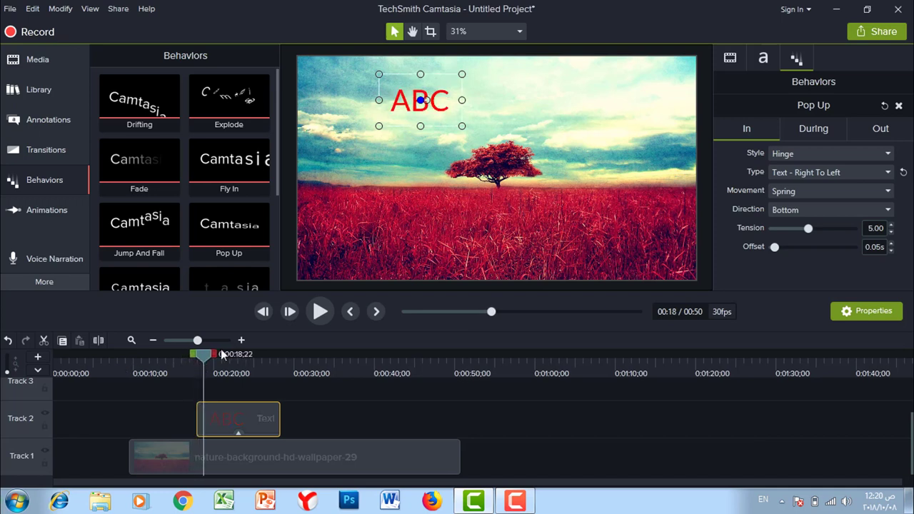
click(818, 172)
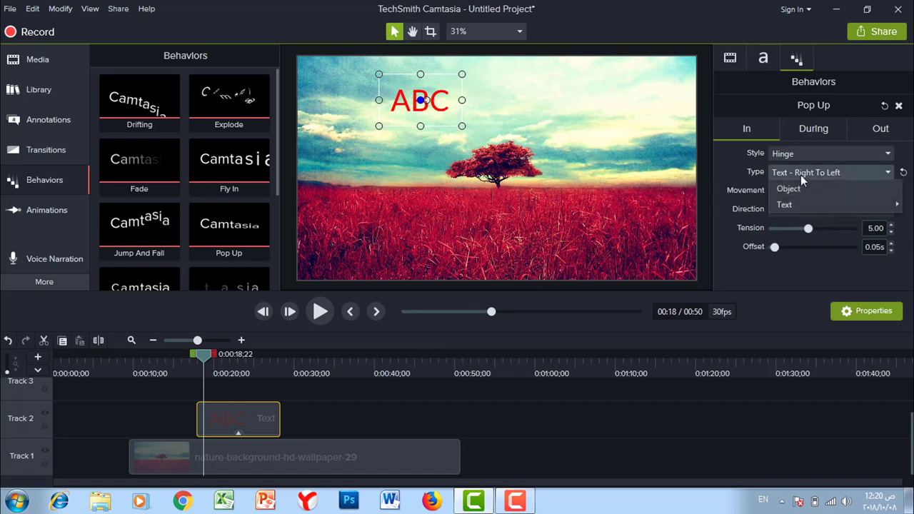
click(794, 174)
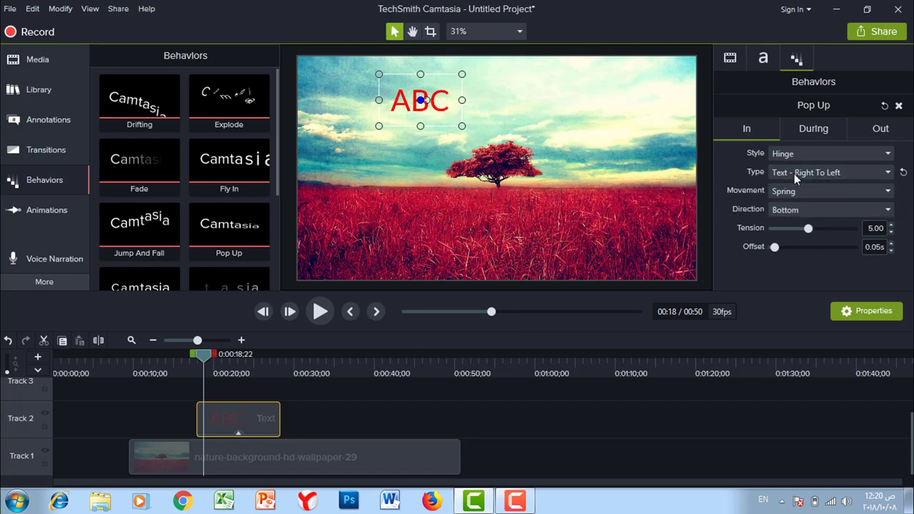
Set the Pop Up behavior's In movement to Linear and look through its direction options
click(822, 191)
click(786, 205)
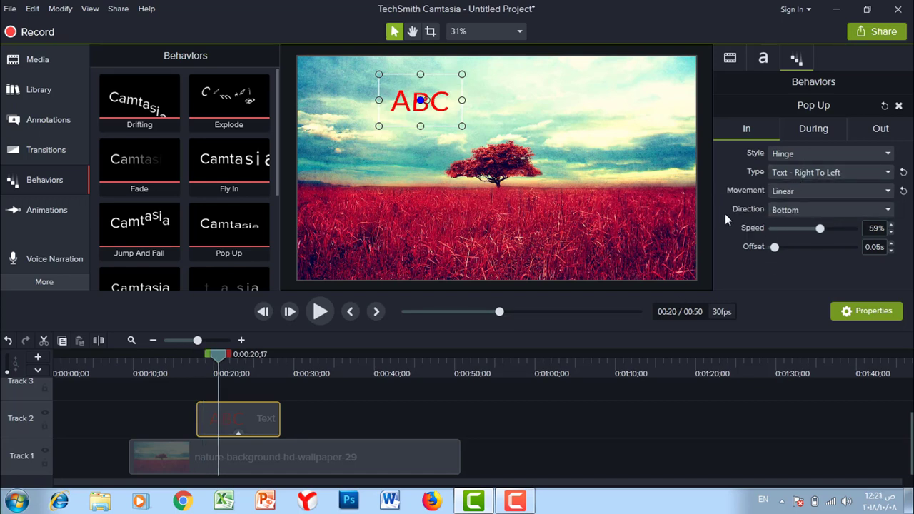
click(889, 209)
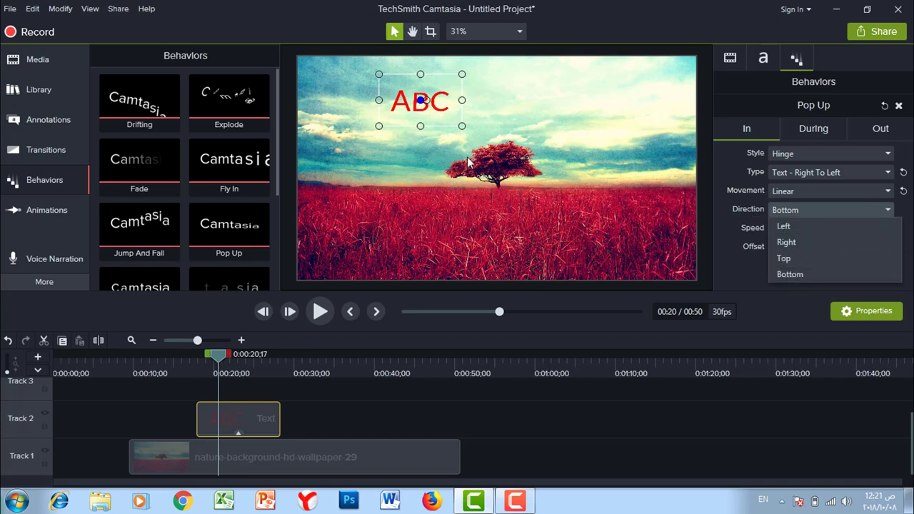
click(413, 105)
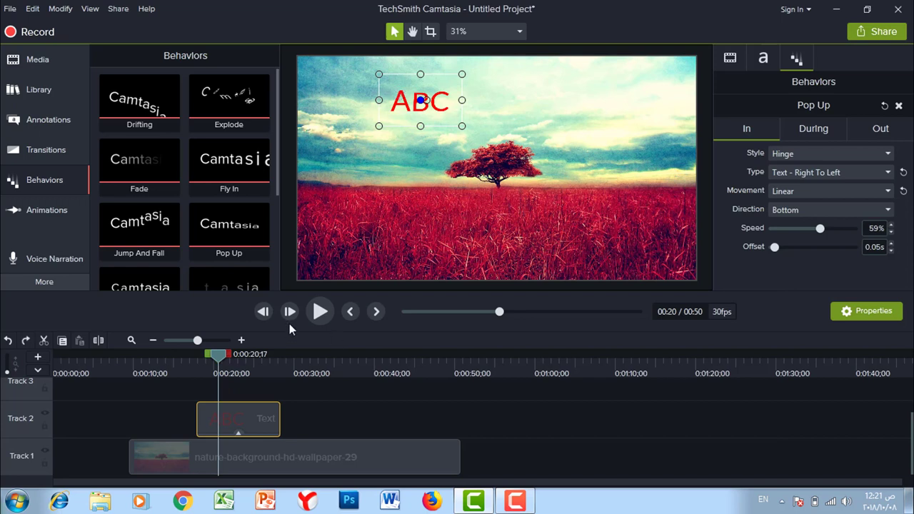
Replace the ABC clip's Pop Up behavior with Jump And Fall and preview it from just before the clip's start
click(231, 428)
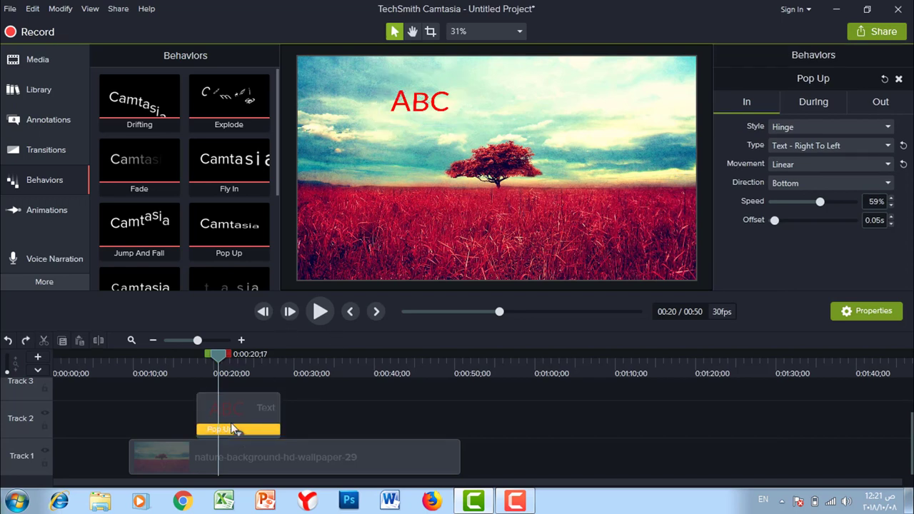
key(Delete)
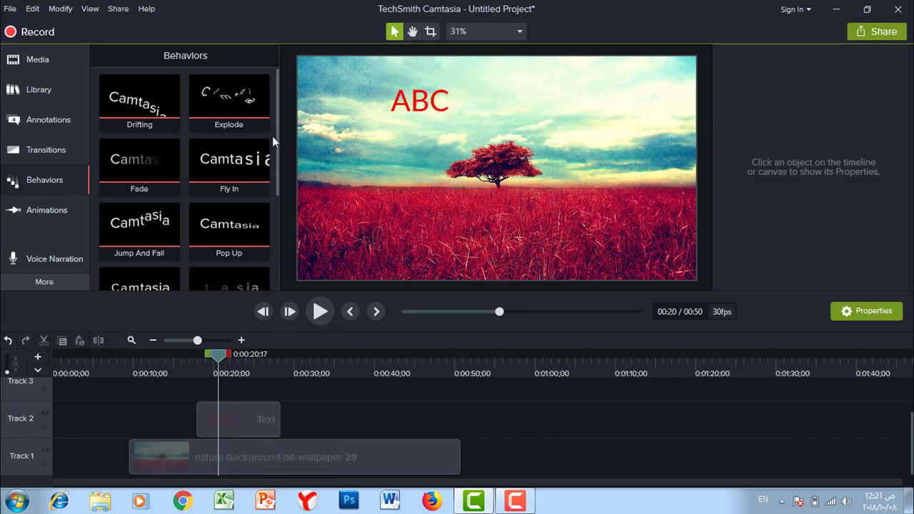
drag(136, 204, 215, 392)
click(189, 362)
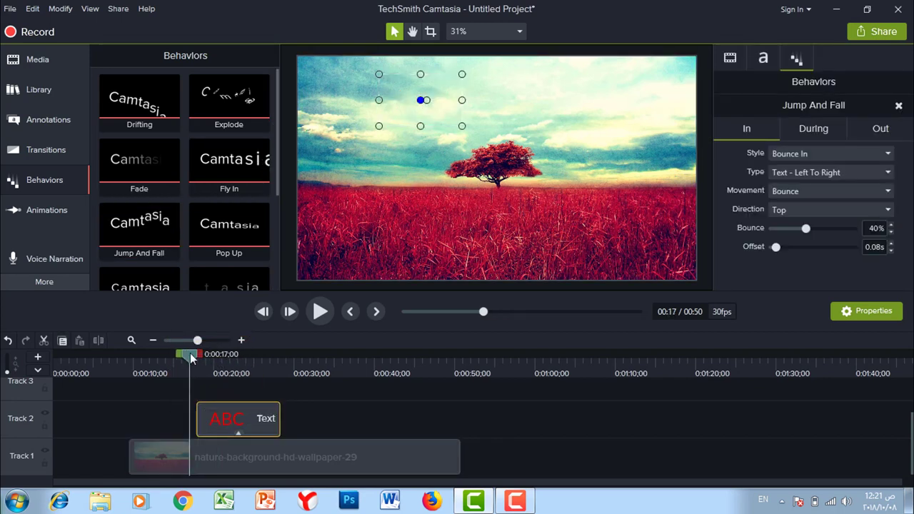
key(space)
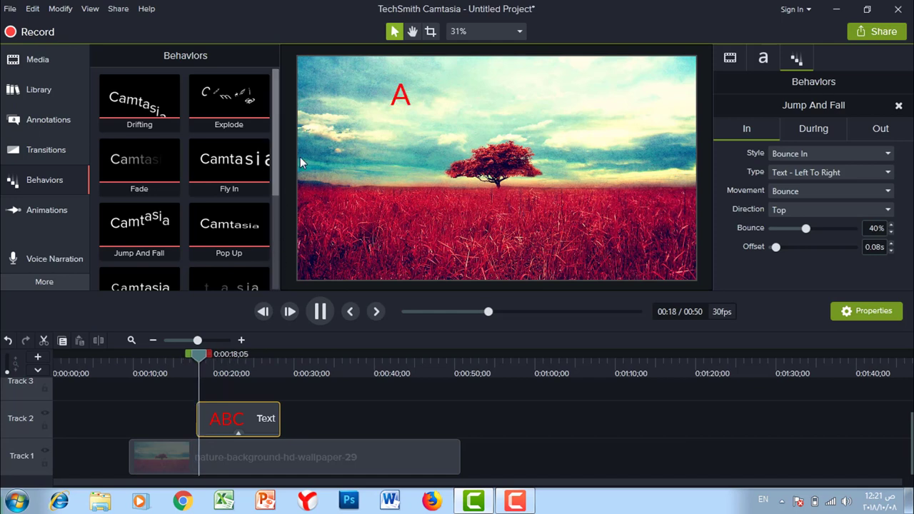
click(320, 311)
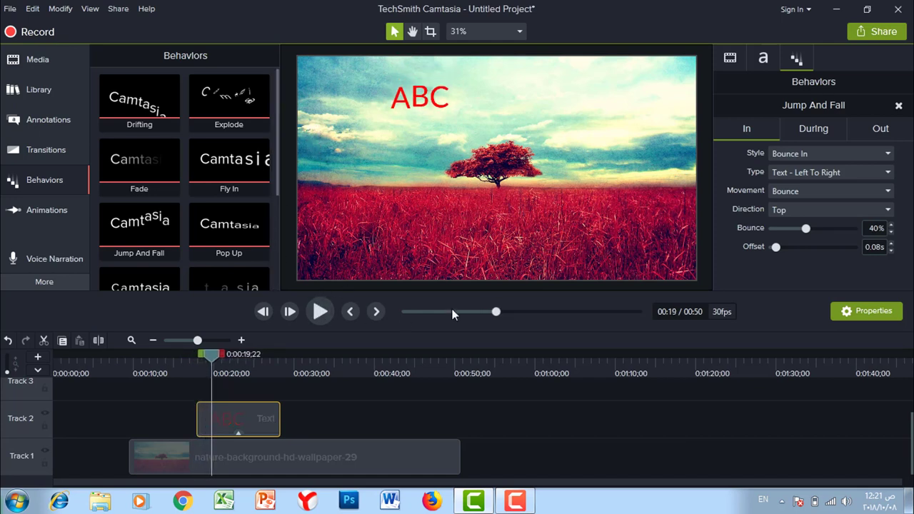
Set the Jump And Fall behavior's In direction to Right and preview it from just before the ABC clip
click(797, 210)
click(790, 243)
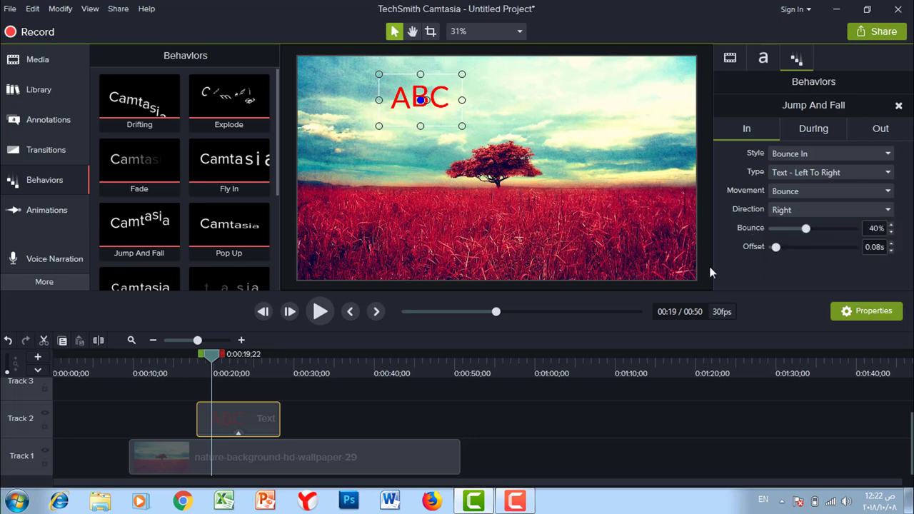
drag(211, 362, 195, 357)
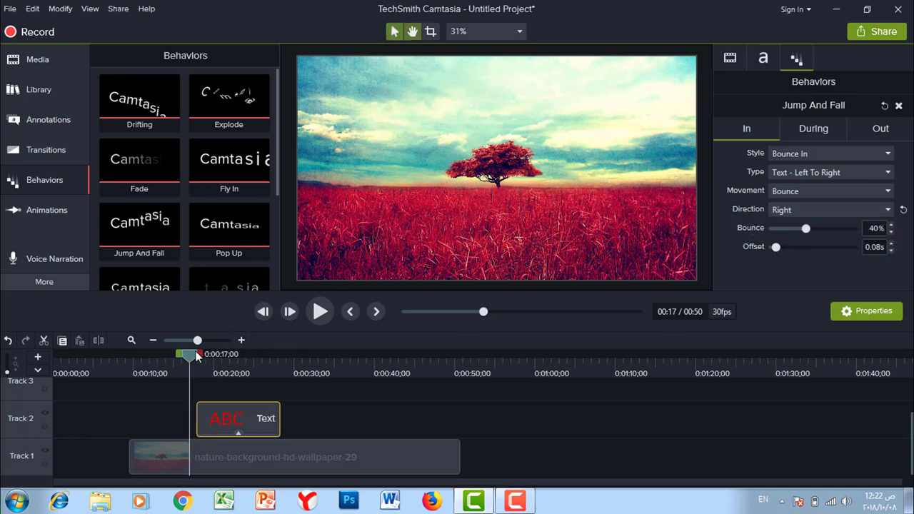
key(space)
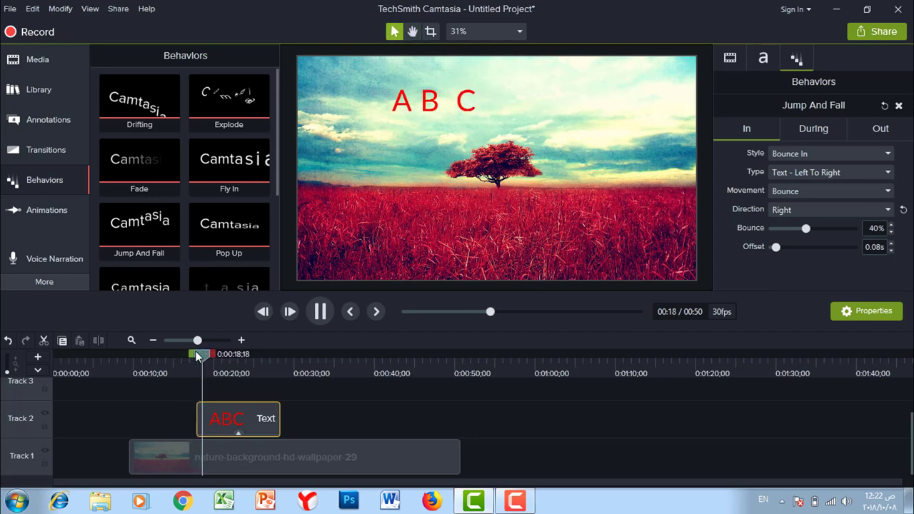
key(space)
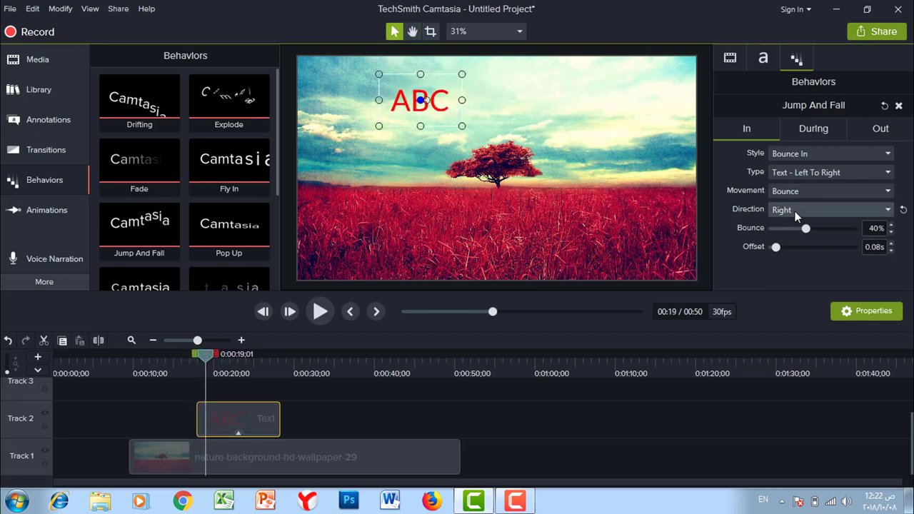
Change the Jump And Fall In direction to Left, then play and scrub through the start of the ABC clip
click(794, 210)
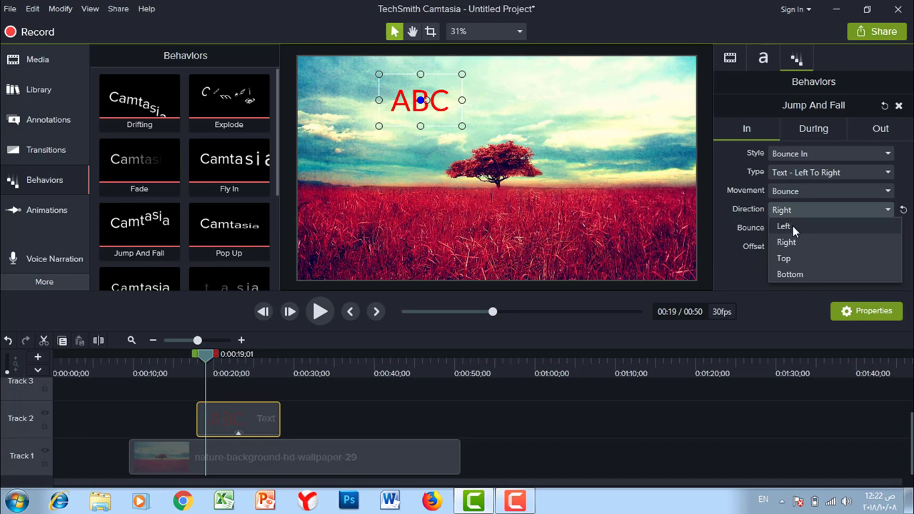
click(791, 226)
drag(215, 348, 193, 358)
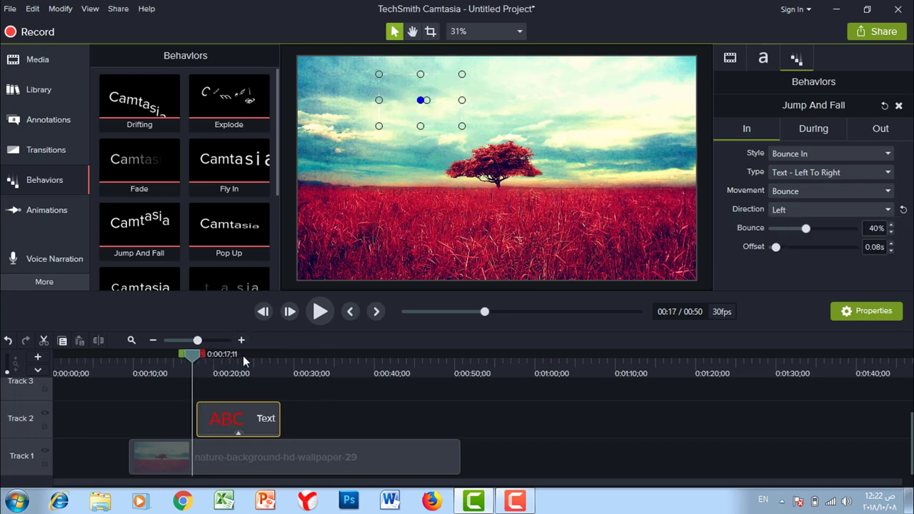
key(space)
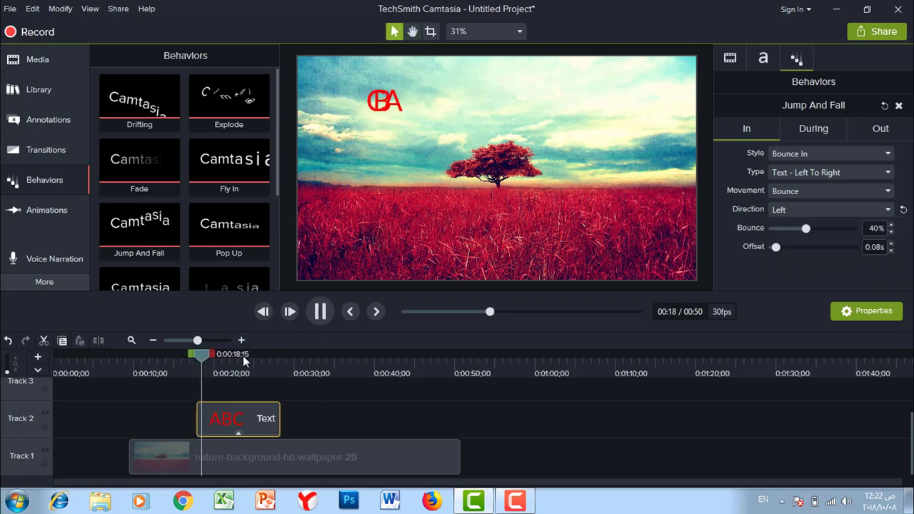
key(space)
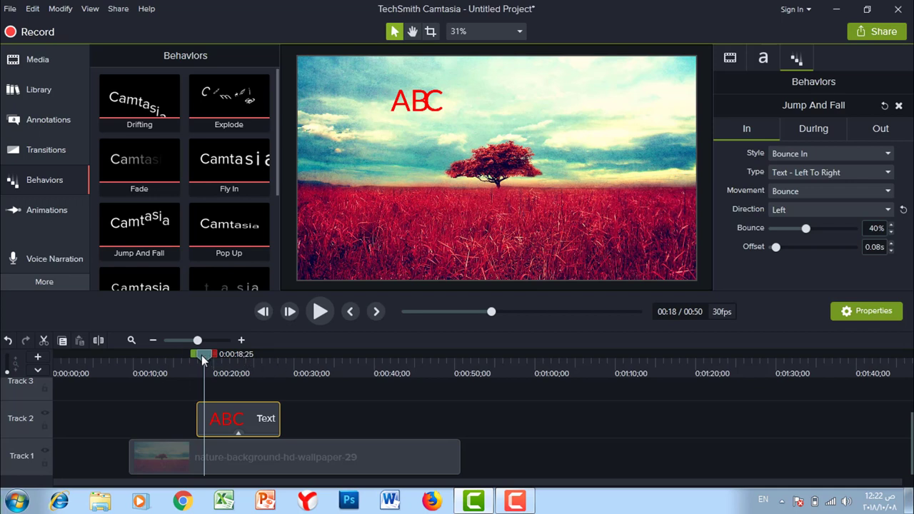
drag(203, 359, 223, 357)
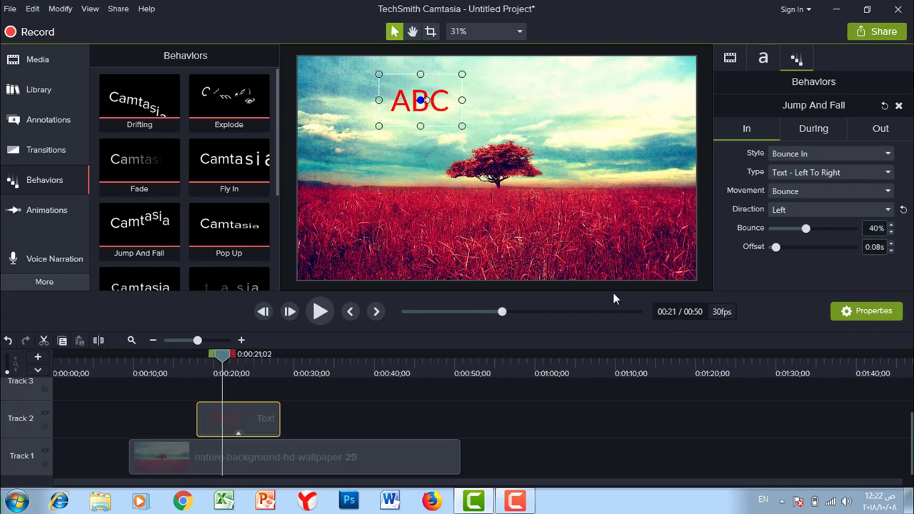
Set the Jump And Fall In direction to Bottom and play the ABC clip's entrance
click(798, 209)
click(797, 274)
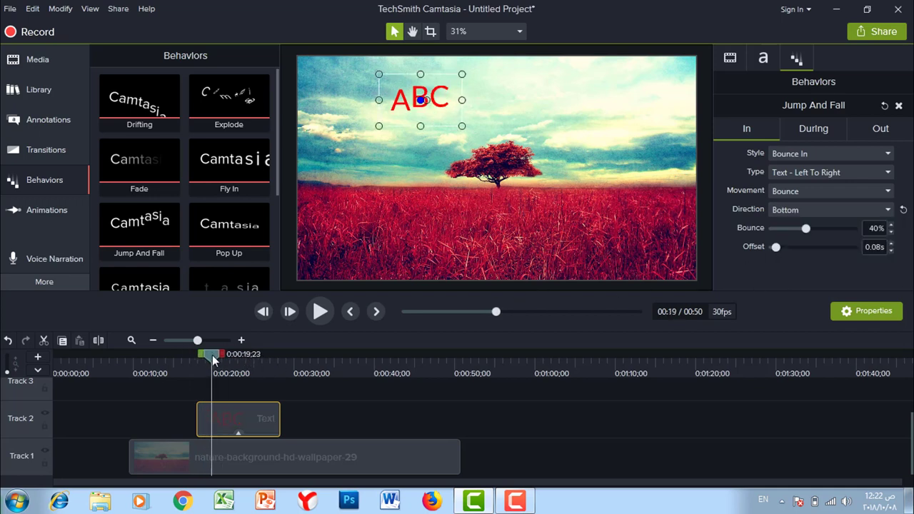
drag(213, 361, 193, 357)
key(space)
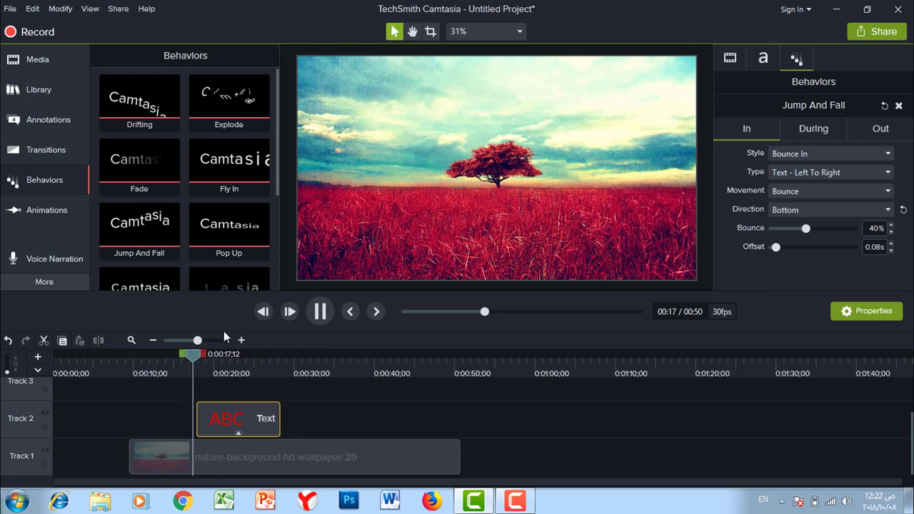
Raise the Jump And Fall In bounce to 68% and preview the ABC clip's entrance
drag(805, 228, 827, 229)
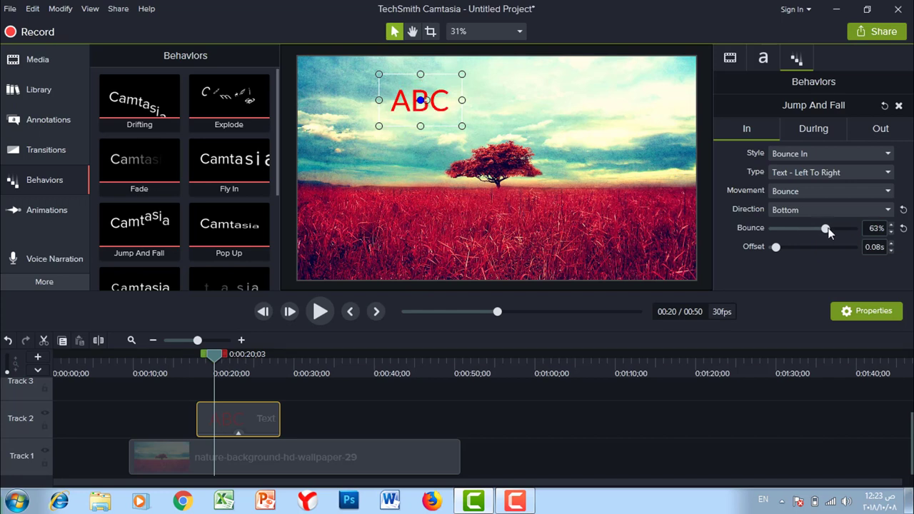
drag(220, 358, 192, 357)
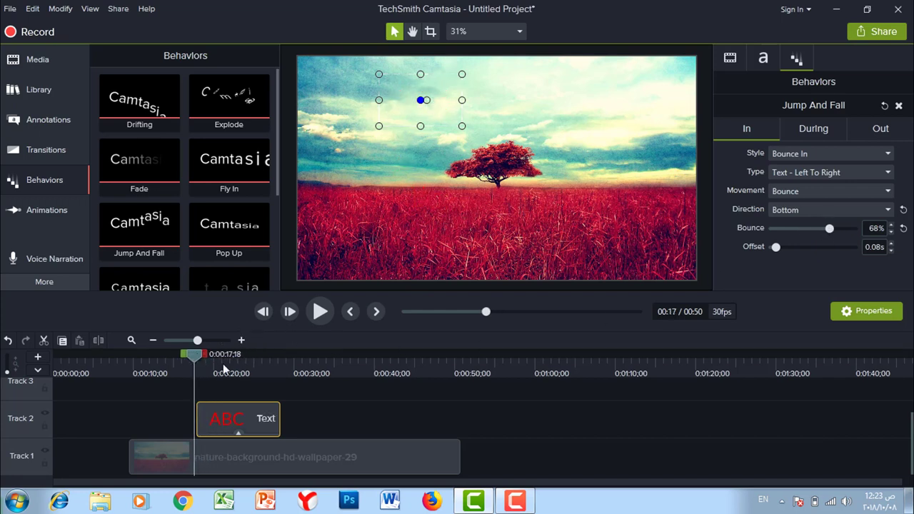
key(space)
key(space)
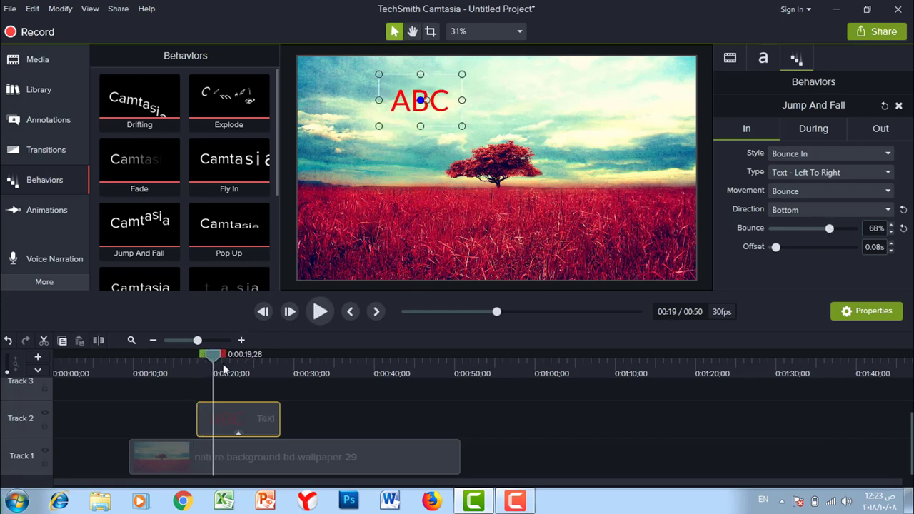
Reduce the Jump And Fall In bounce to 1% and preview the ABC clip's entrance
drag(823, 227, 761, 230)
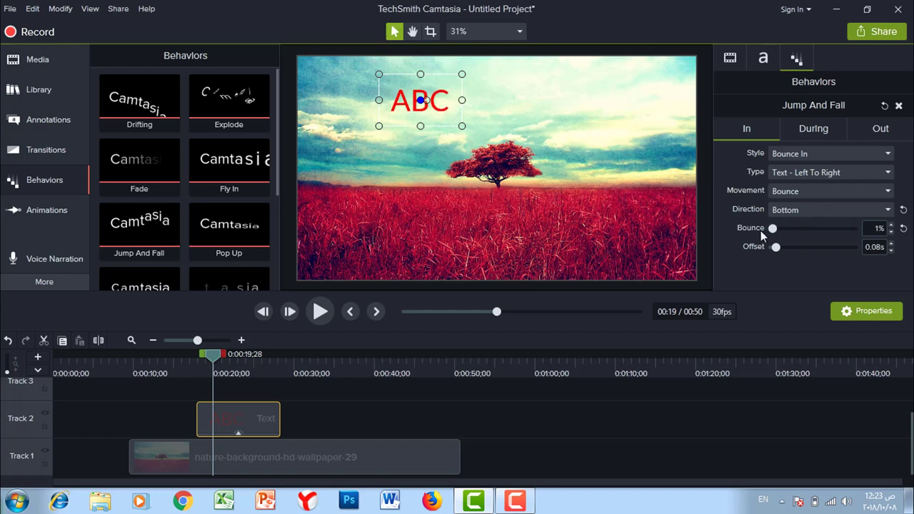
drag(214, 363, 201, 359)
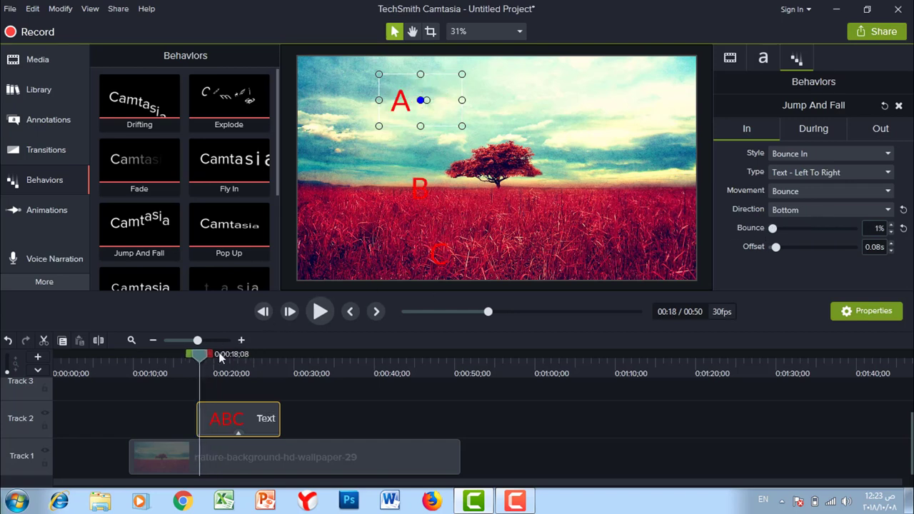
key(space)
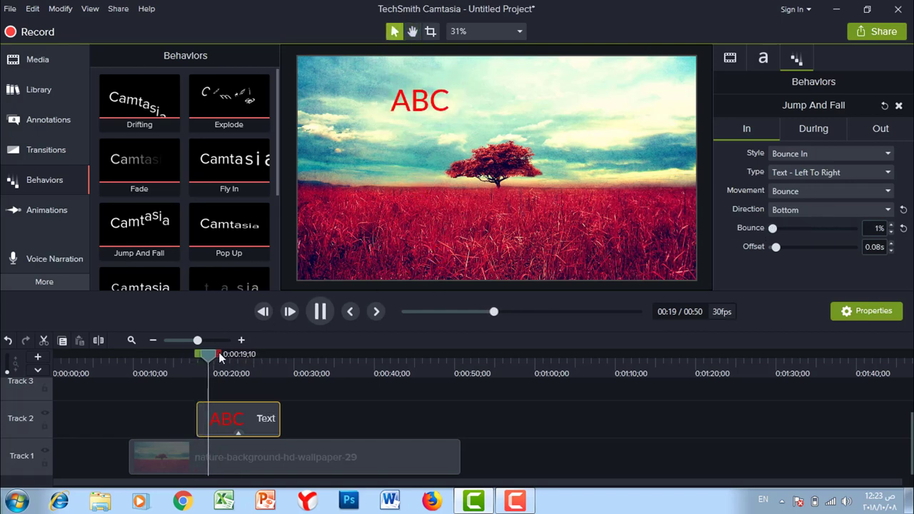
key(space)
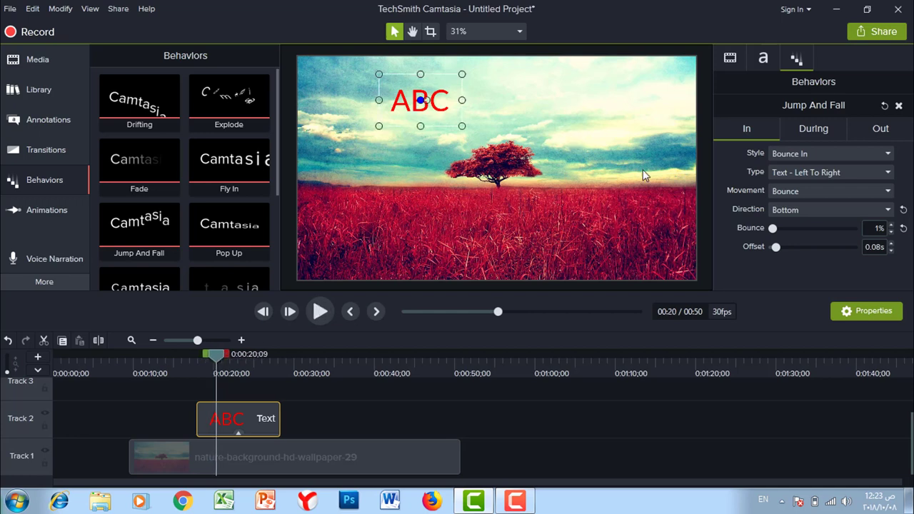
Try a character offset of 1.03 s on Jump And Fall, scrub the ABC clip, and restore the offset to 0.08 s
drag(780, 248, 811, 247)
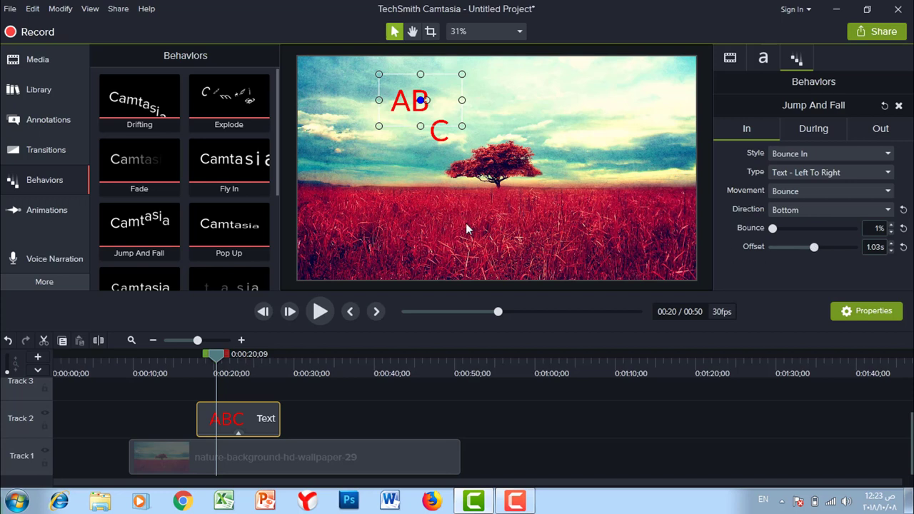
mouse_move(220, 355)
mouse_down()
mouse_move(202, 357)
mouse_move(227, 363)
mouse_up()
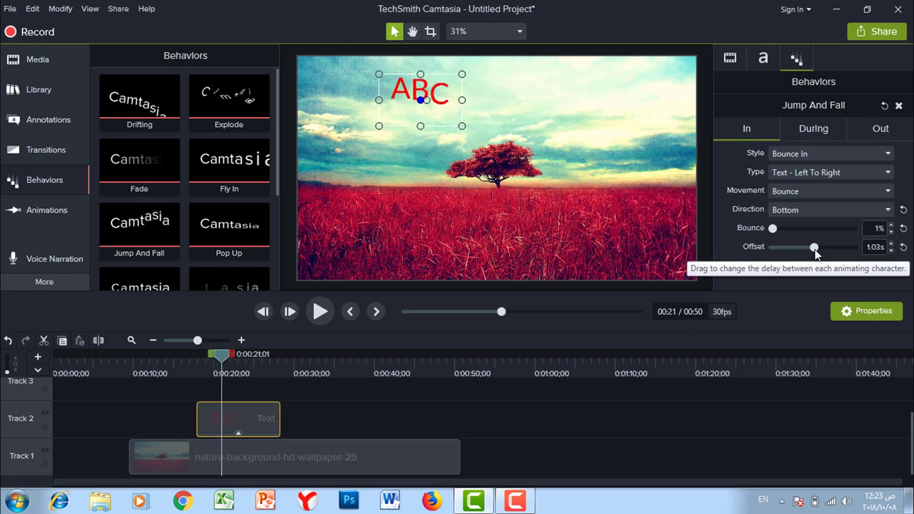
drag(815, 248, 776, 248)
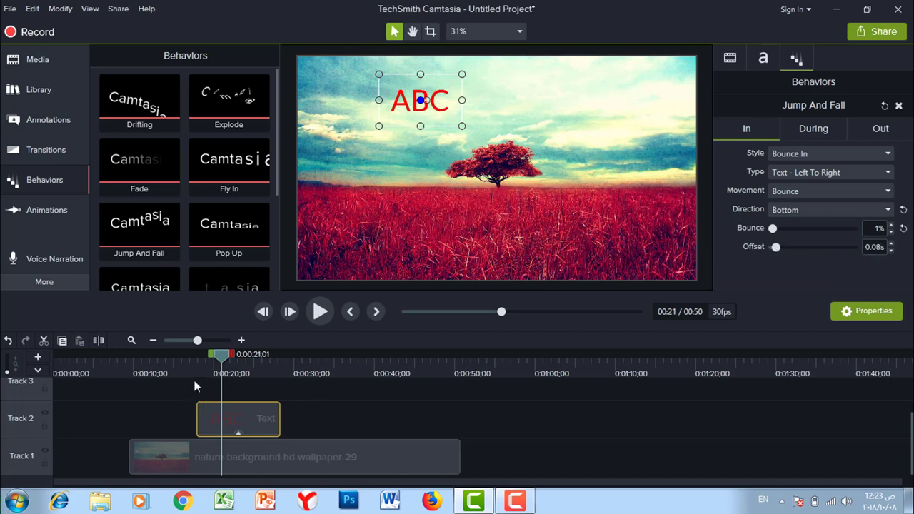
mouse_move(226, 360)
mouse_down()
mouse_move(203, 359)
mouse_move(218, 363)
mouse_up()
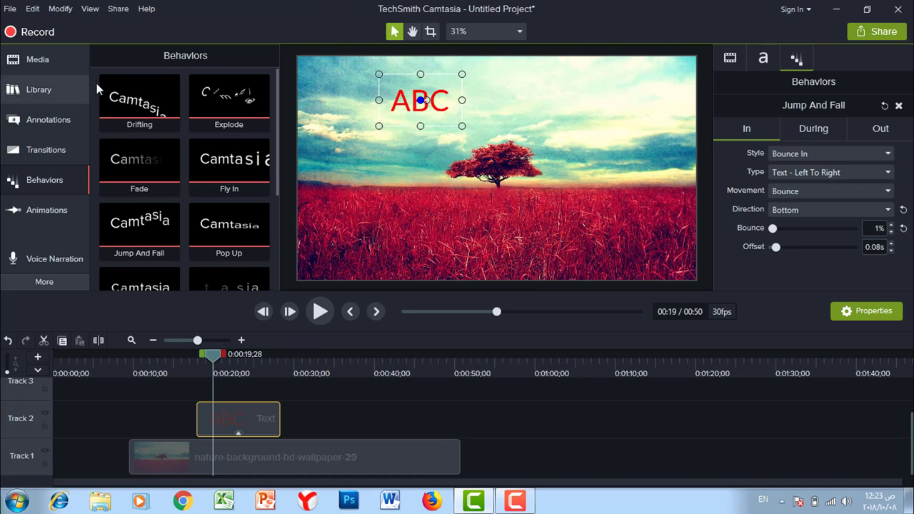
Add the nature-background picture from the media bin to Track 2 after the ABC clip and move the playhead over it
click(30, 90)
click(18, 63)
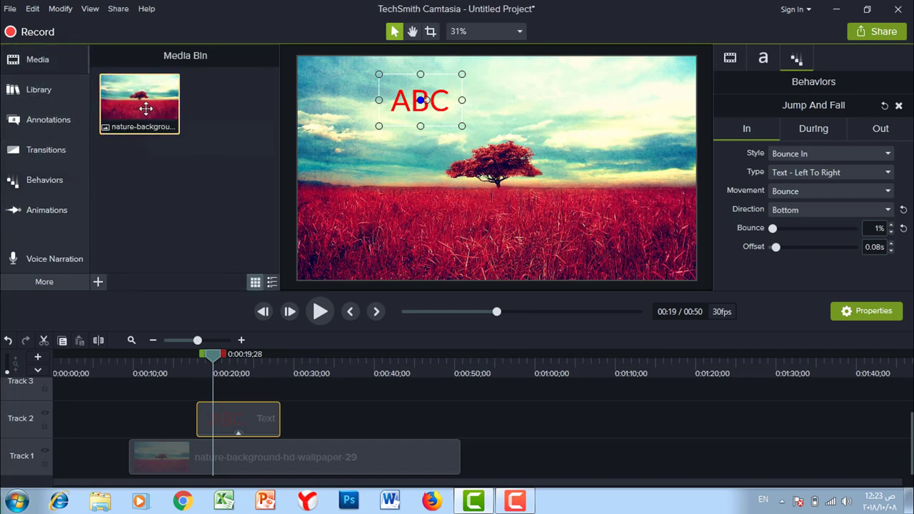
drag(145, 102, 337, 430)
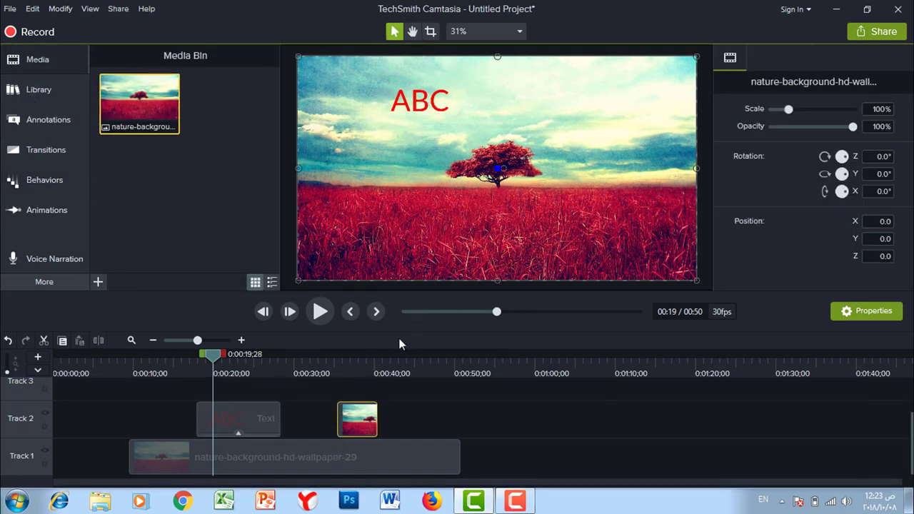
drag(208, 363, 369, 360)
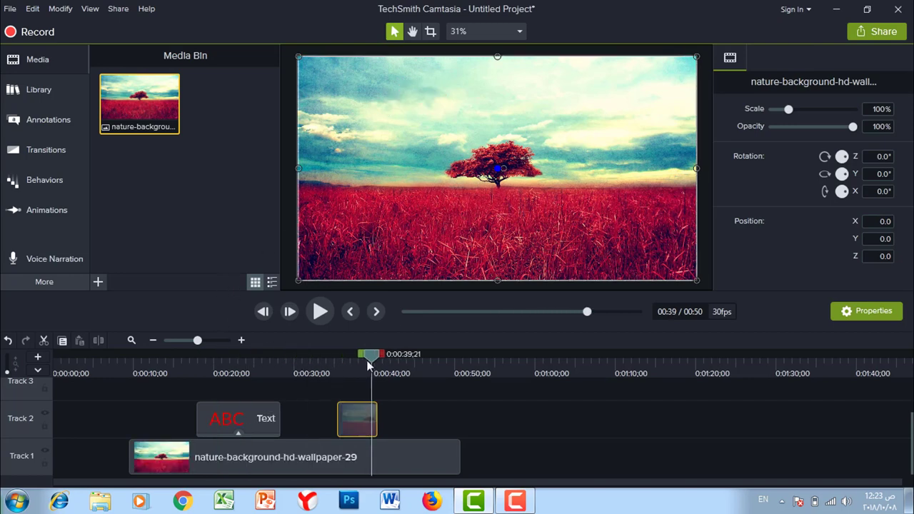
Shrink the new Track 2 picture to 26.2% scale and place it in the canvas's upper-left area at X -605.0, Y 267.4
drag(298, 280, 521, 160)
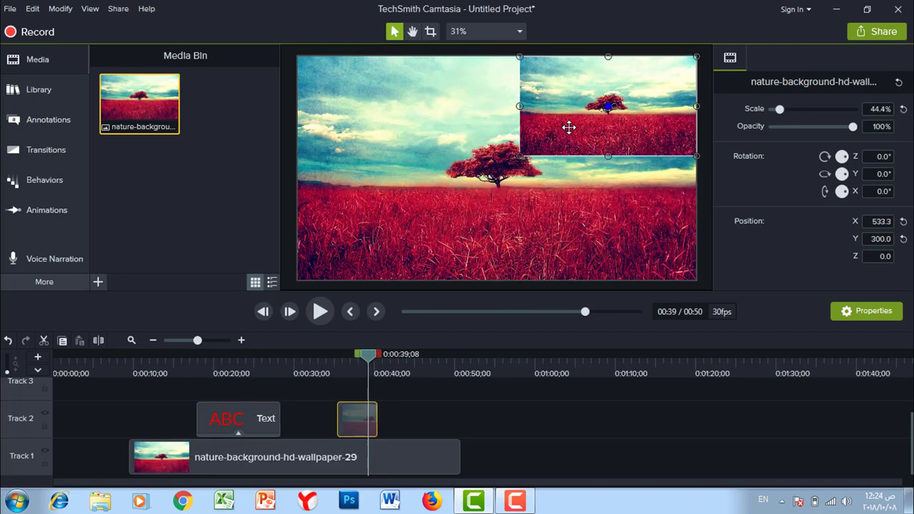
drag(569, 128, 340, 140)
drag(475, 68, 402, 108)
drag(370, 134, 390, 110)
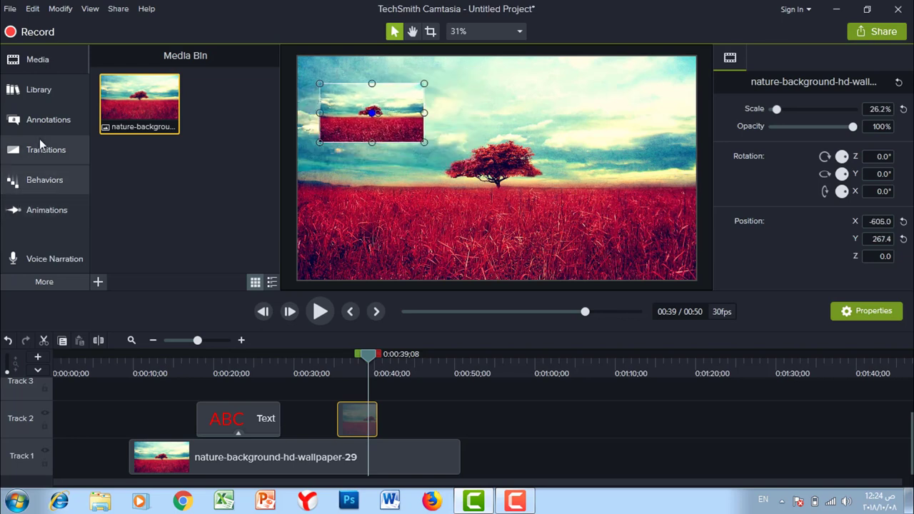
Apply the Explode behavior to the small picture clip on Track 2 and preview its entrance from just before the clip
click(47, 180)
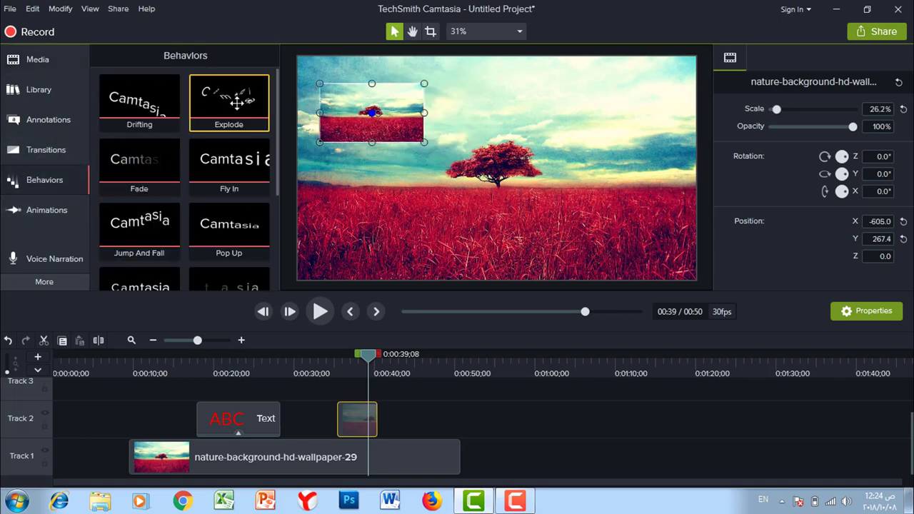
drag(236, 103, 344, 422)
click(330, 367)
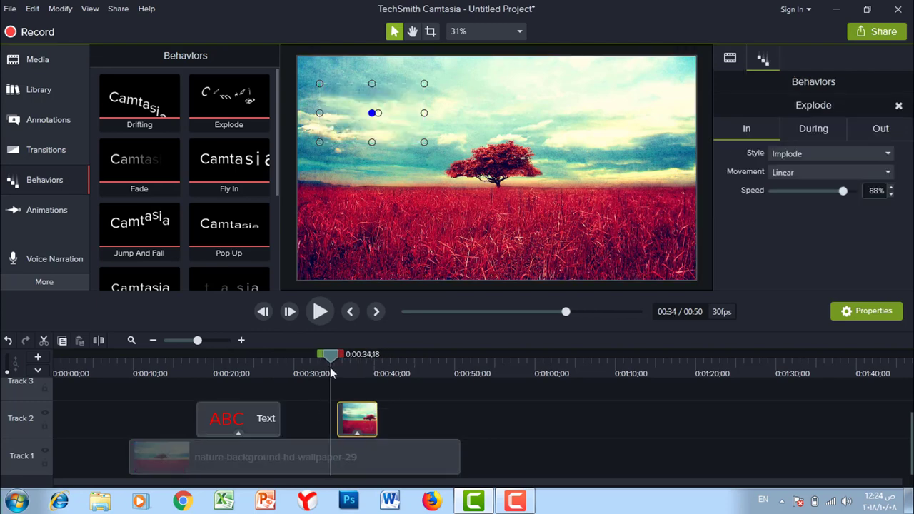
key(space)
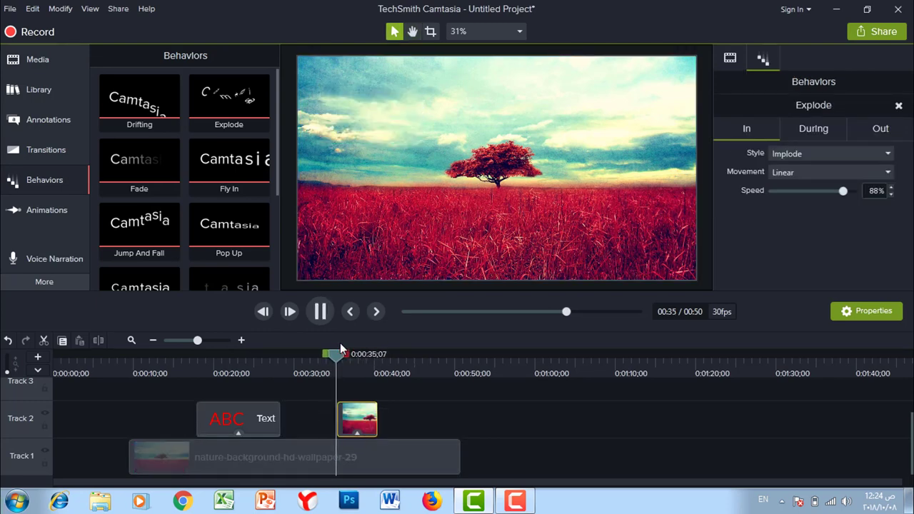
key(space)
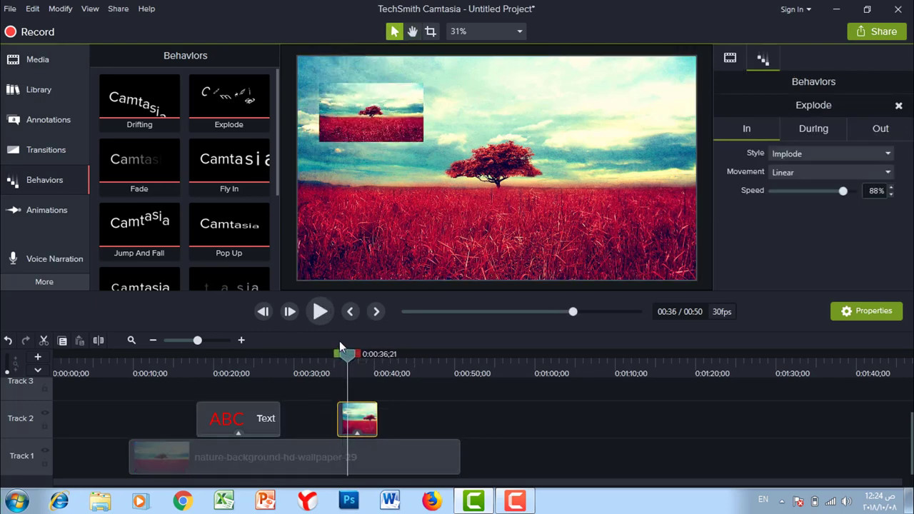
Add the blue thought-bubble callout to Track 2 after the small picture and preview it with the Drifting behavior applied
click(33, 120)
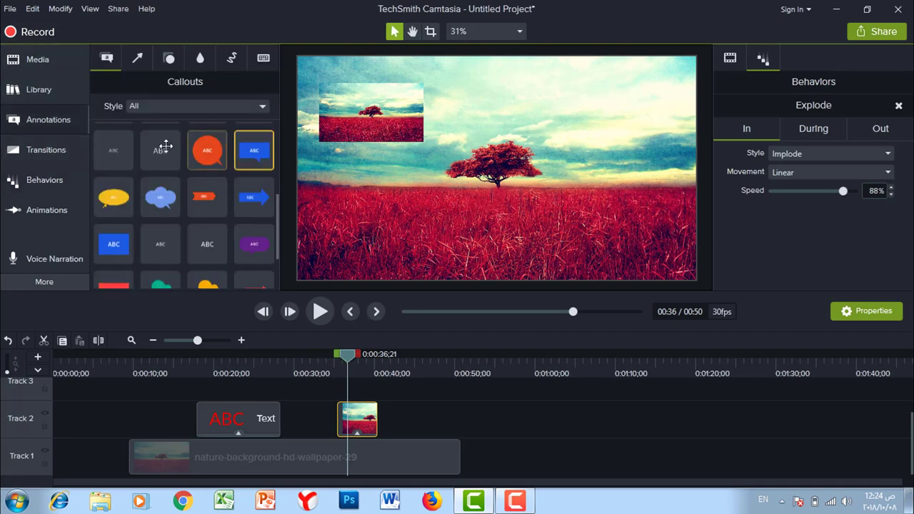
drag(160, 197, 405, 422)
click(39, 180)
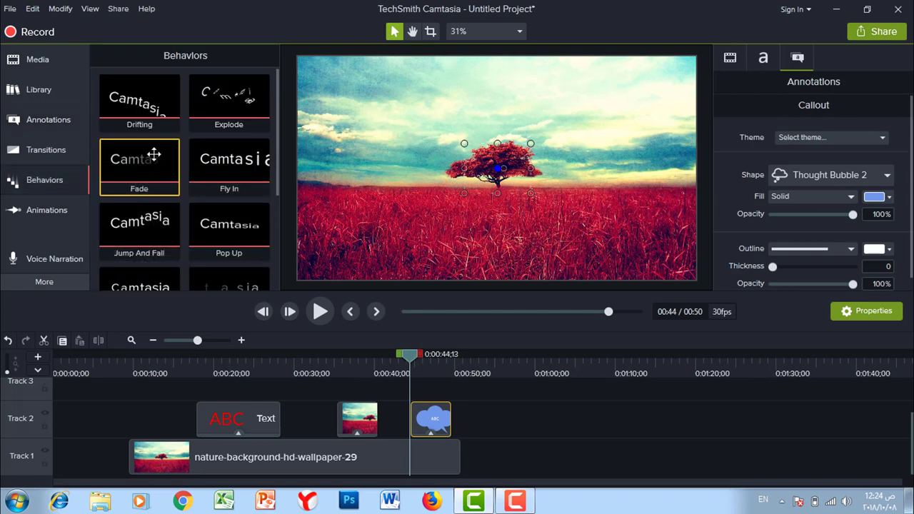
drag(135, 114, 431, 420)
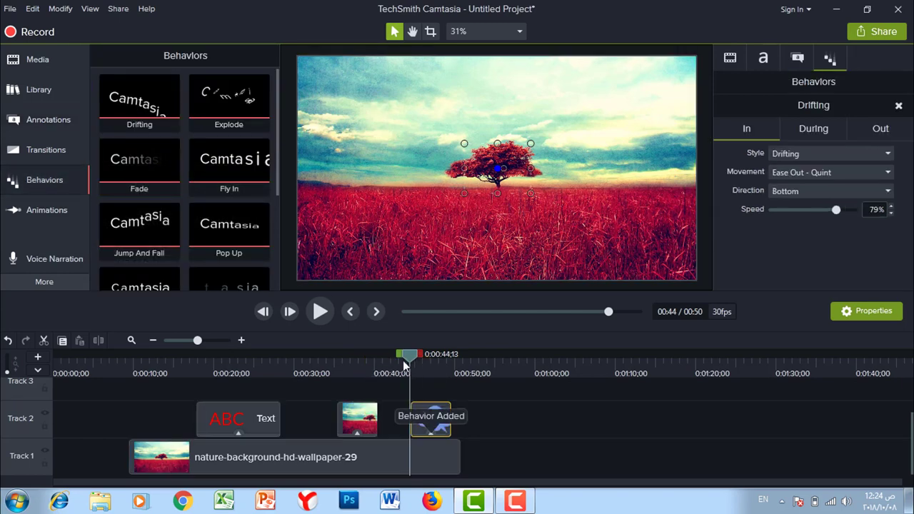
key(space)
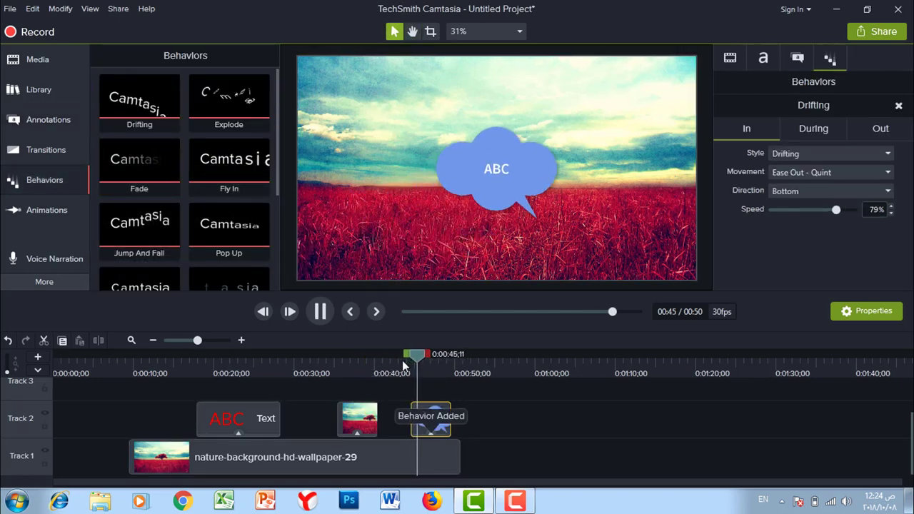
key(space)
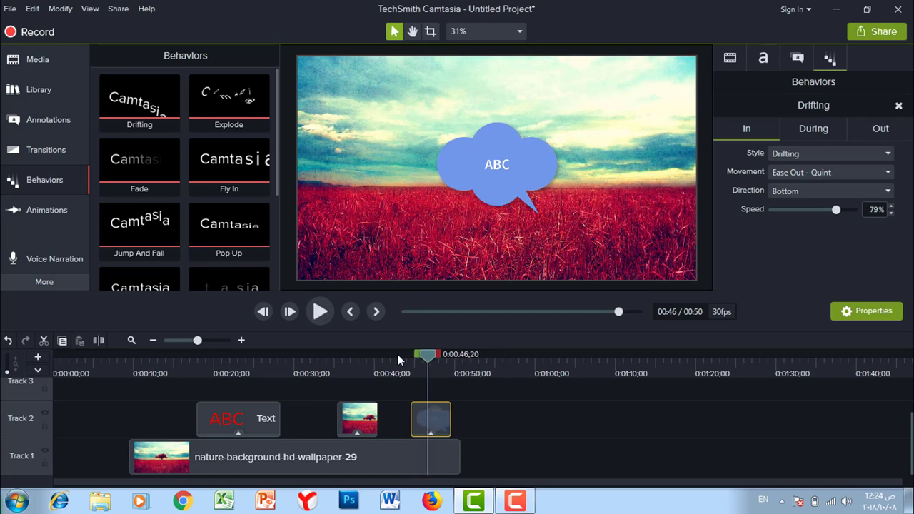